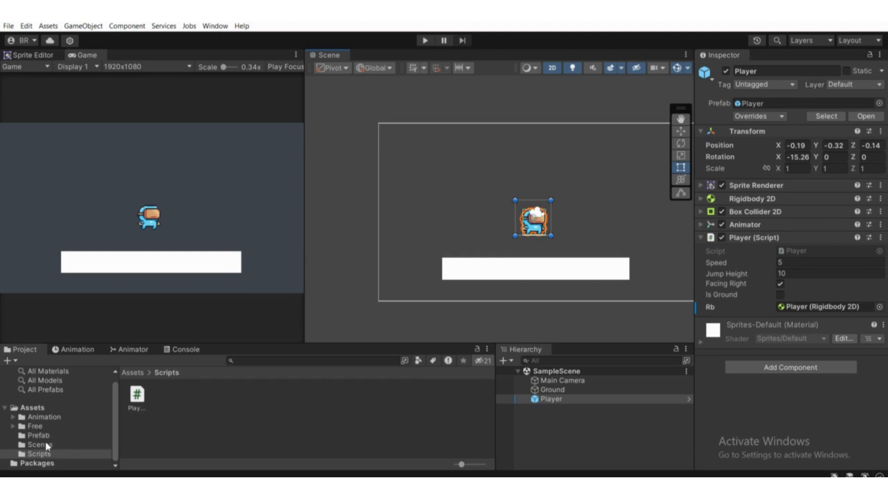
Open the Virtual Guy folder under Assets/Free/Main Characters in the project files
left_click(45, 446)
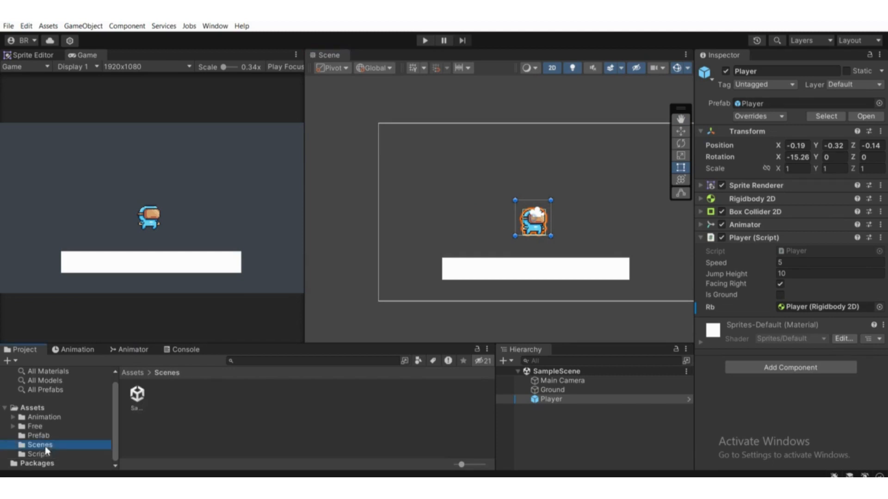
left_click(27, 425)
left_click(13, 425)
scroll(39, 433, "down", 3)
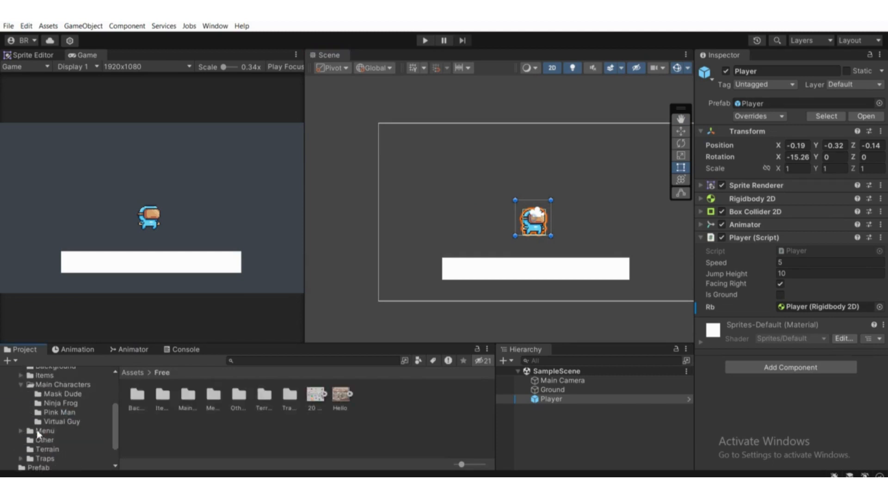
scroll(58, 426, "down", 2)
scroll(73, 418, "up", 2)
left_click(71, 424)
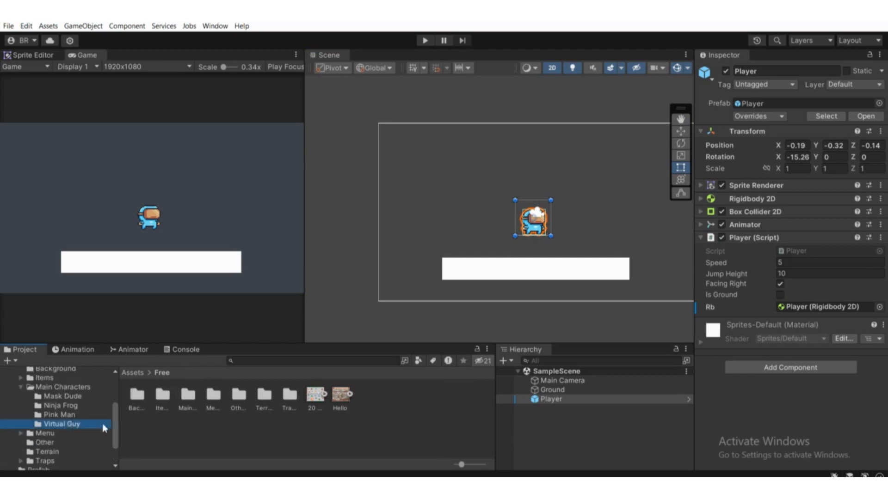
left_click(223, 434)
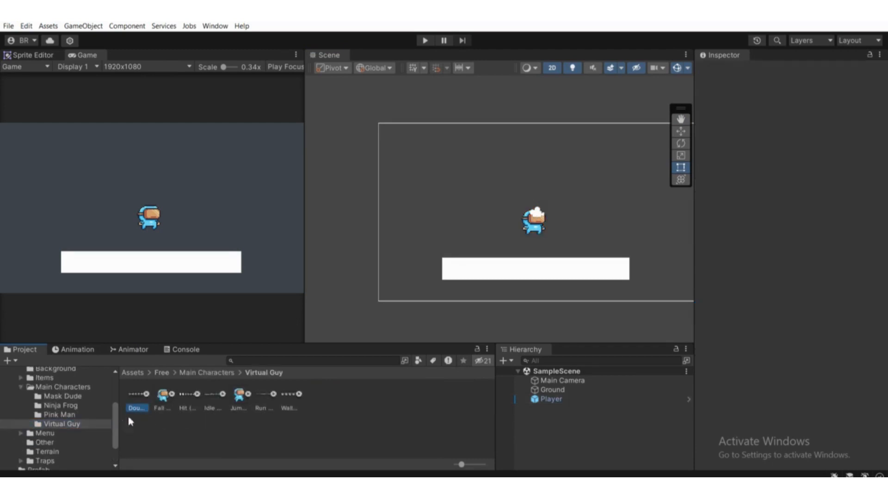
Set the sprite mode of the Run (32x32) texture to Multiple and apply the import change
left_click(212, 398)
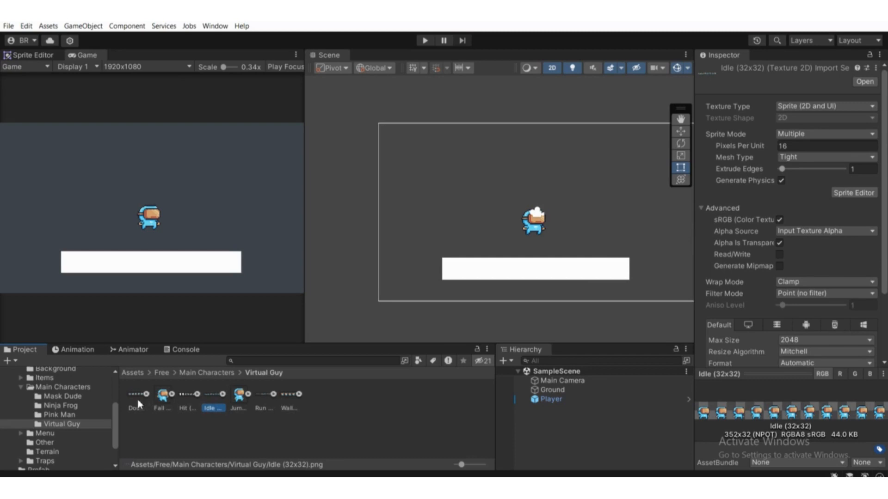
left_click(238, 400)
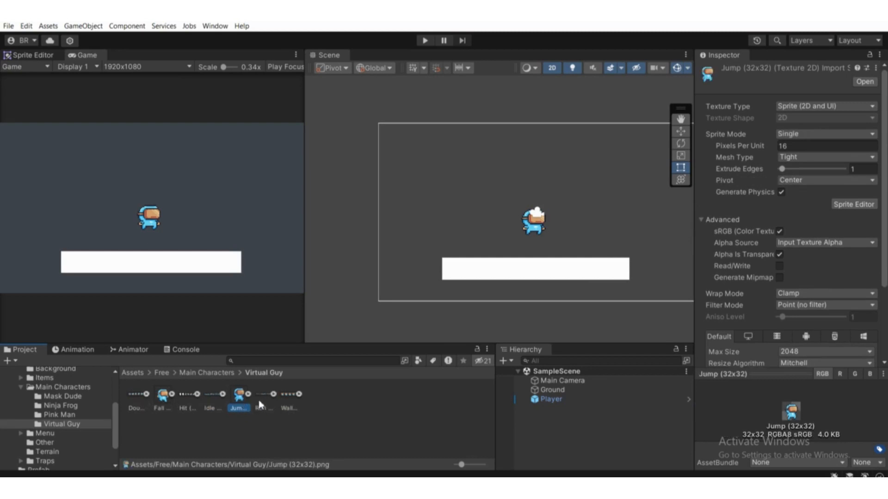
left_click(262, 392)
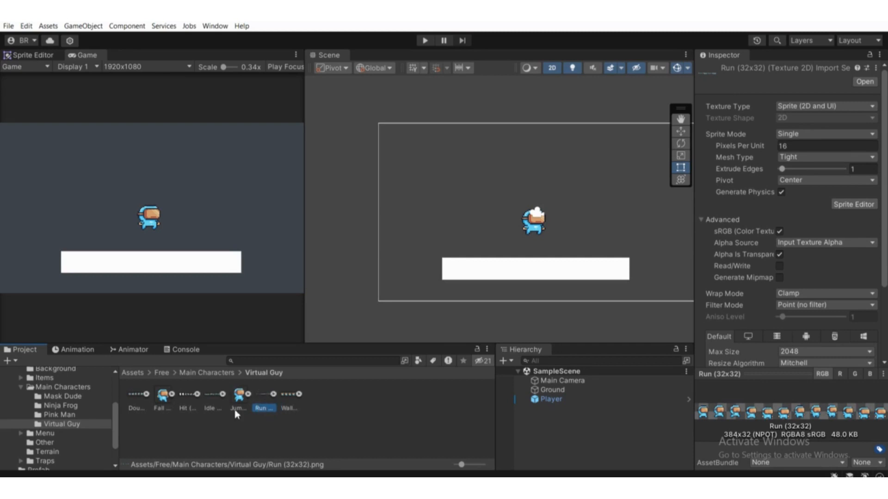
left_click(795, 134)
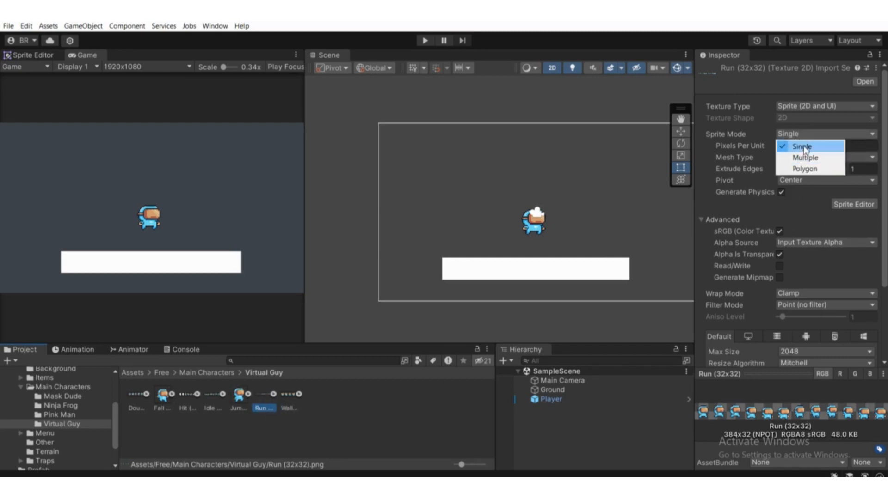
left_click(793, 159)
scroll(786, 175, "down", 3)
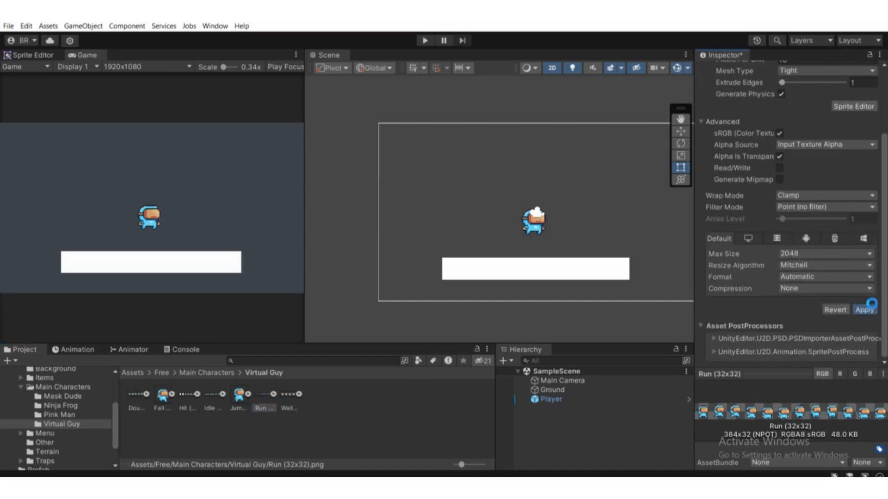
left_click(864, 309)
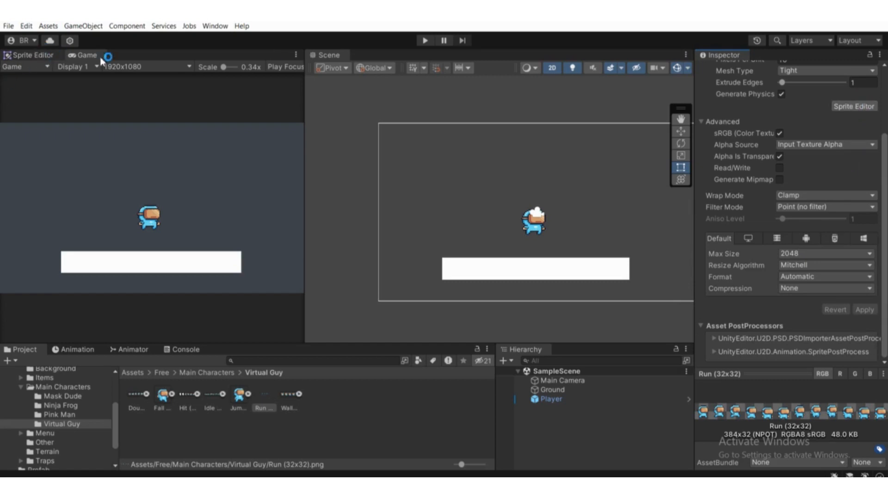
Show the Run sprite sheet in the Sprite Editor and set its slicing type to Grid By Cell Count
scroll(65, 217, "up", 4)
middle_click_drag(61, 219, 118, 179)
scroll(185, 194, "down", 4)
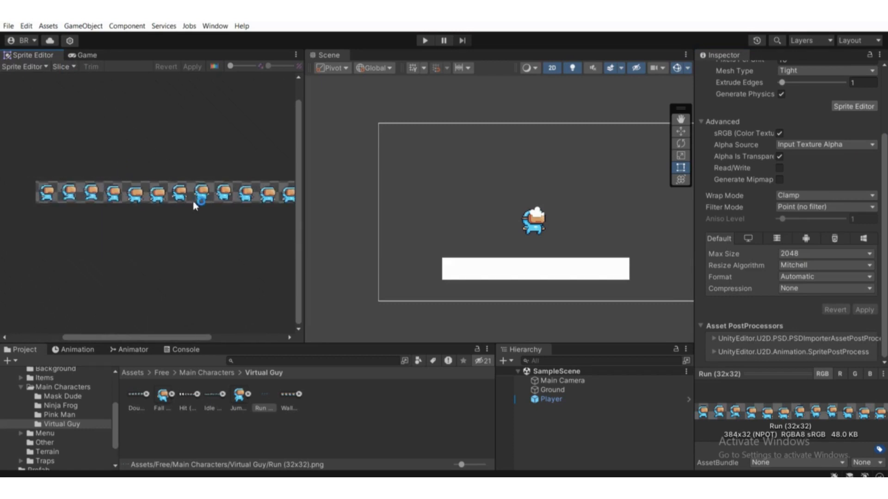
middle_click_drag(227, 195, 208, 195)
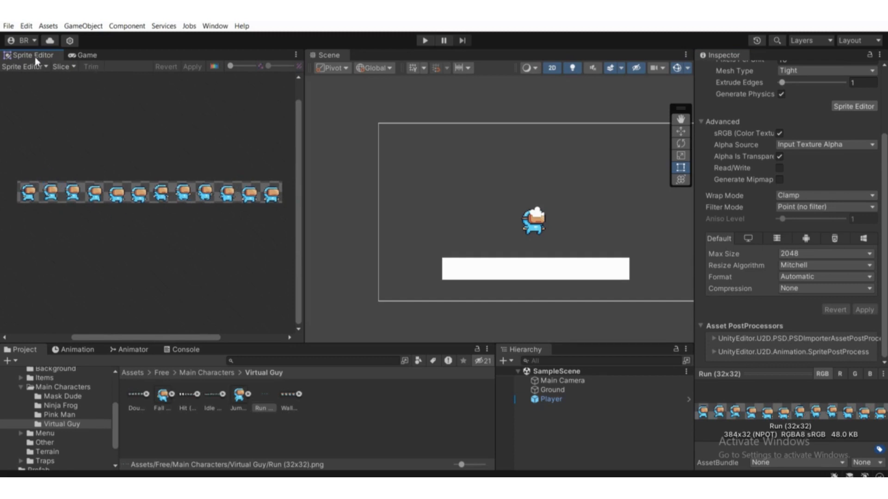
left_click(60, 67)
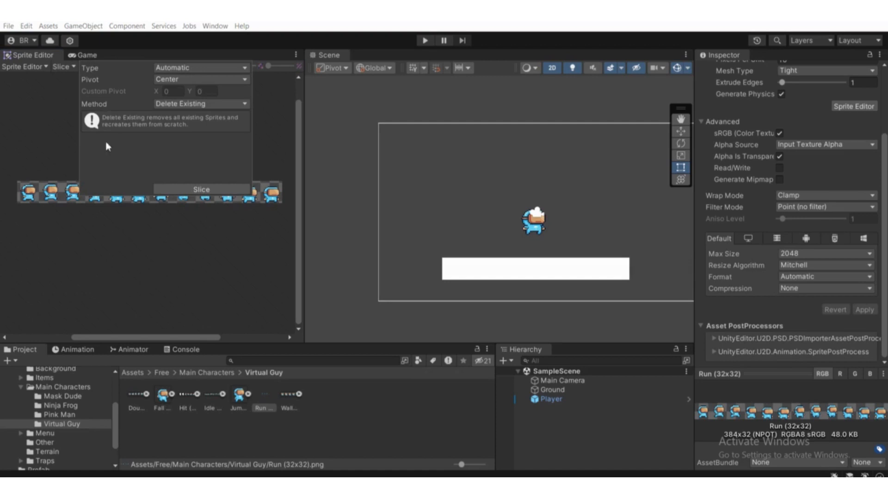
left_click(172, 68)
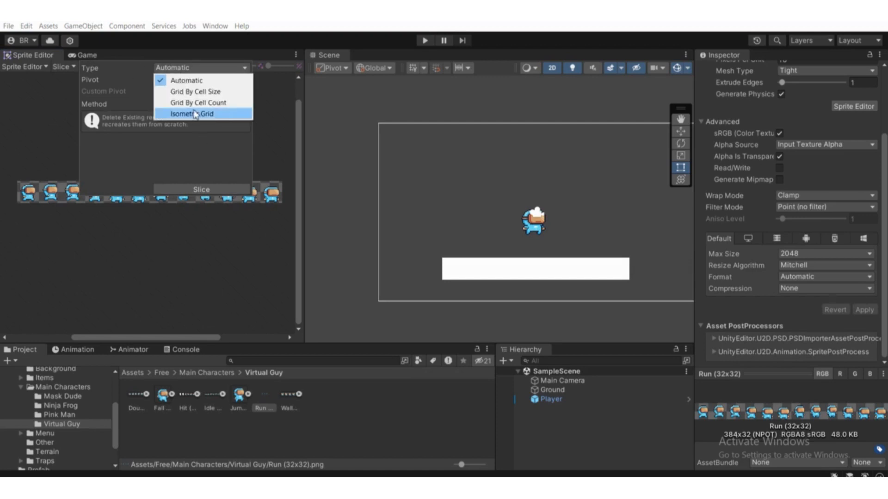
left_click(201, 104)
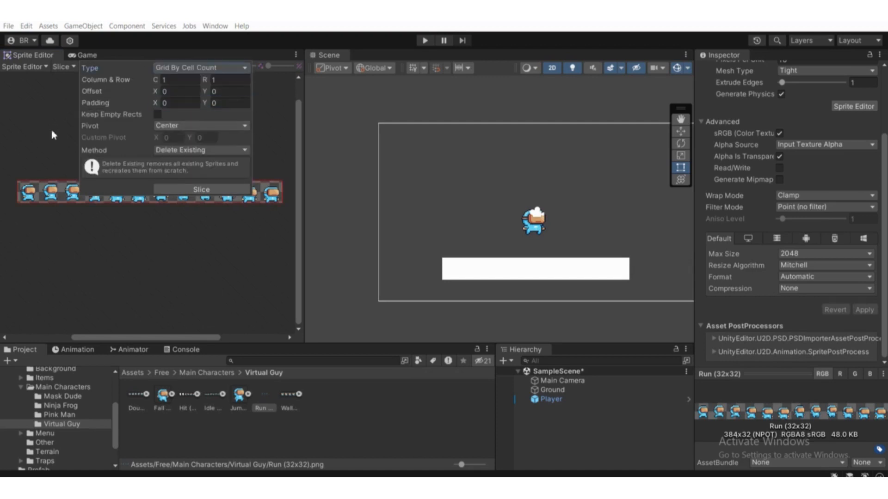
left_click(51, 127)
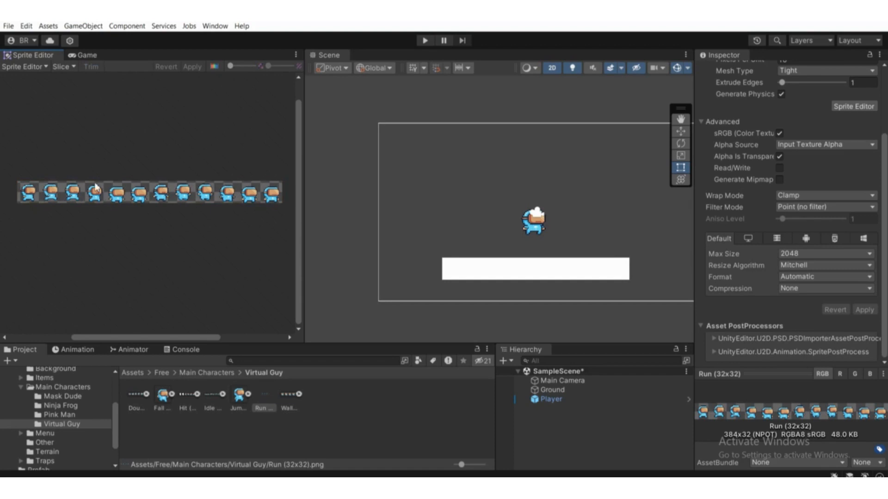
middle_click_drag(99, 202, 83, 202)
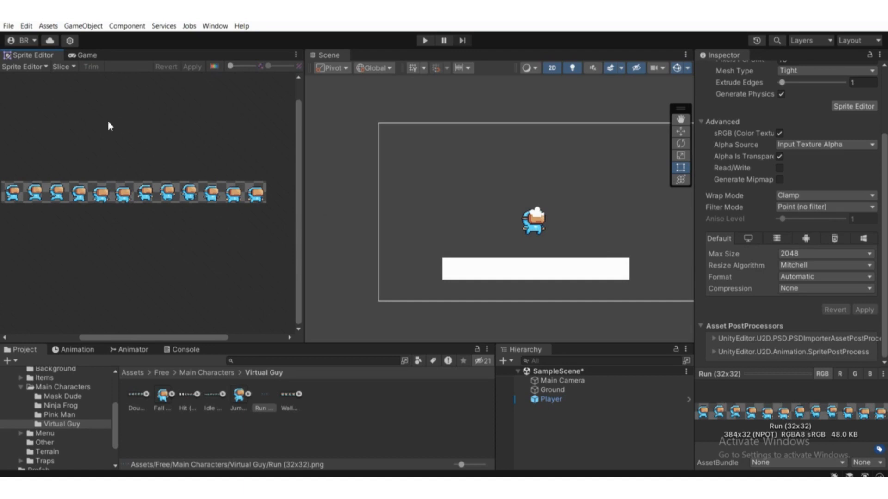
Slice the Run sprite sheet into 12 columns and apply the slicing
left_click(64, 67)
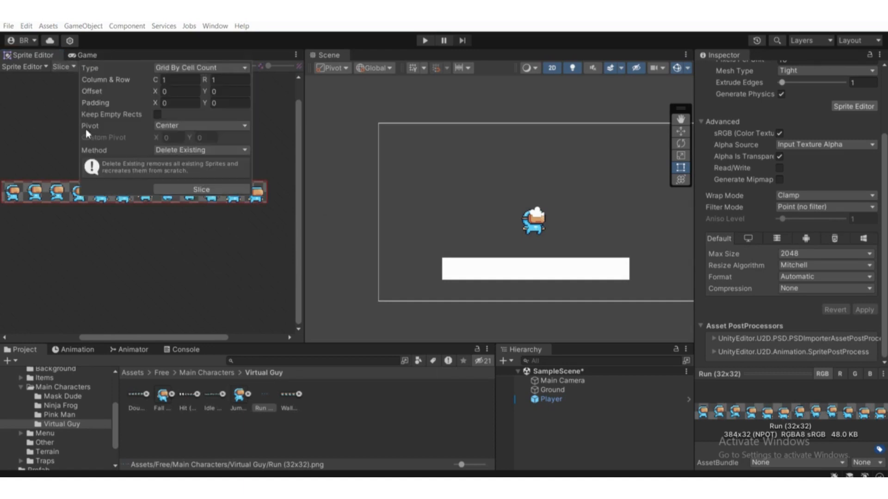
left_click(178, 80)
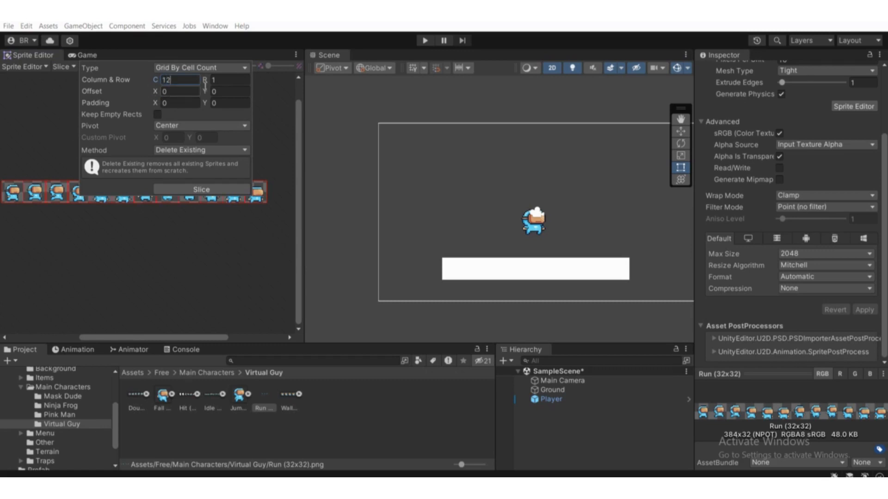
left_click(212, 190)
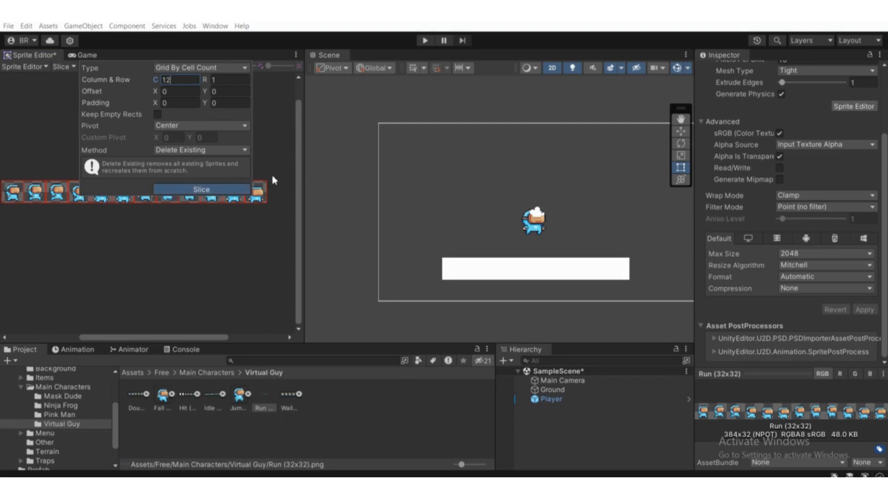
left_click(292, 145)
left_click(192, 67)
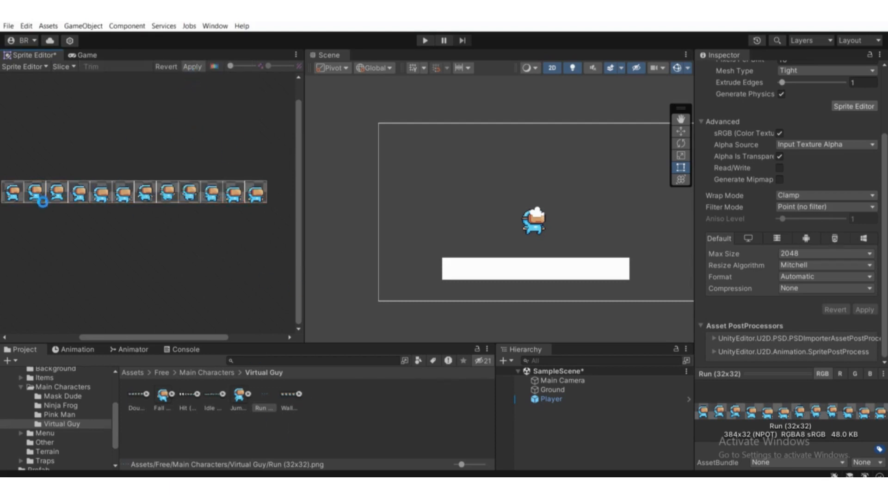
middle_click_drag(56, 193, 128, 189)
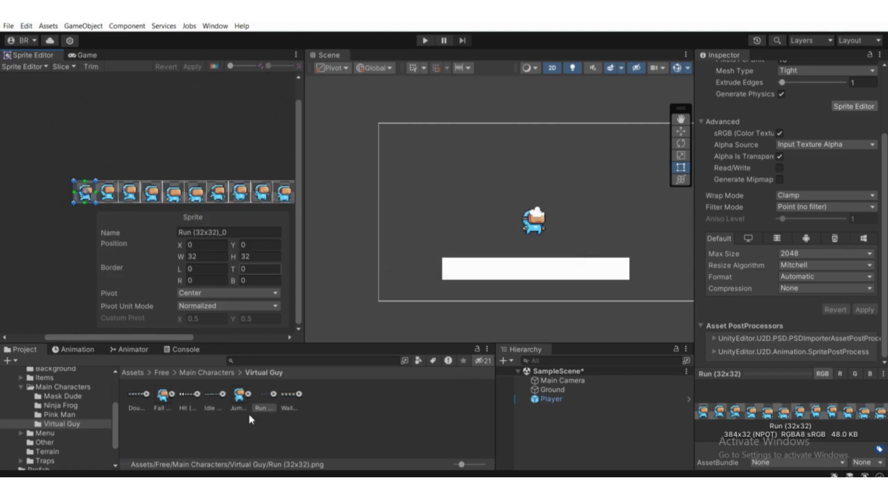
Expand the Run (32x32) sheet, select all 12 run frames and add them to the Player object as a new animation
left_click(273, 394)
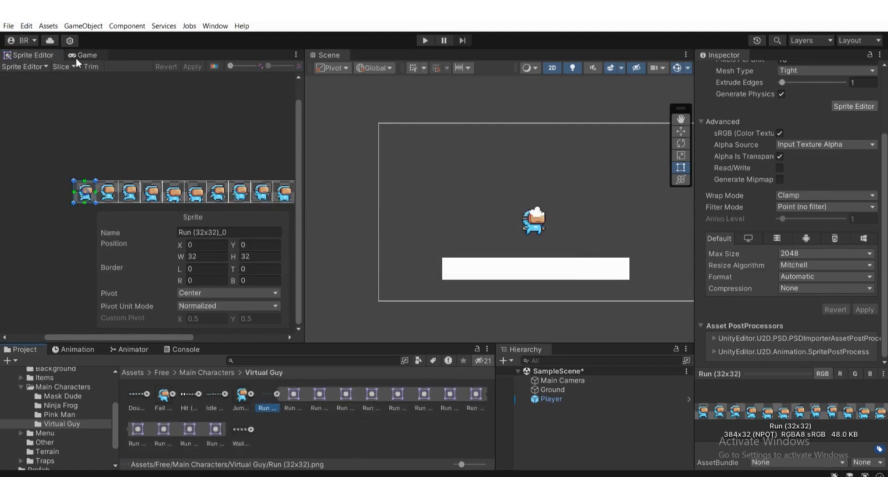
left_click(79, 56)
left_click(293, 395)
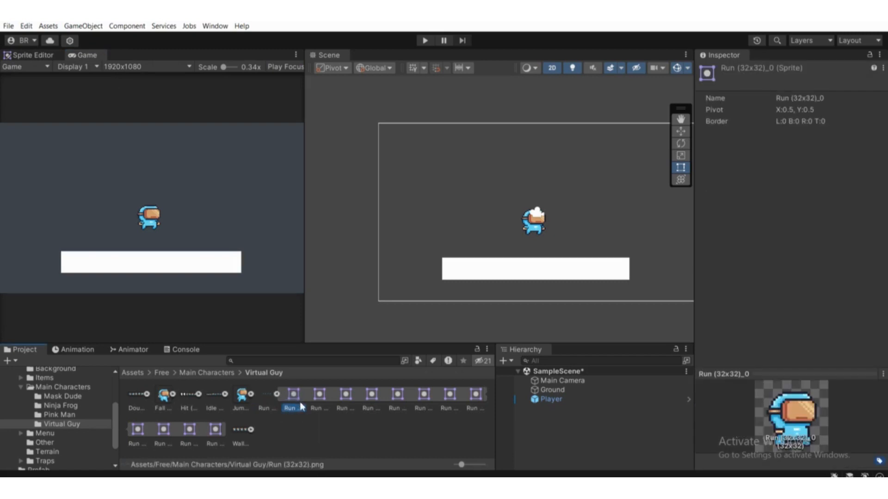
left_click(217, 431, "shift")
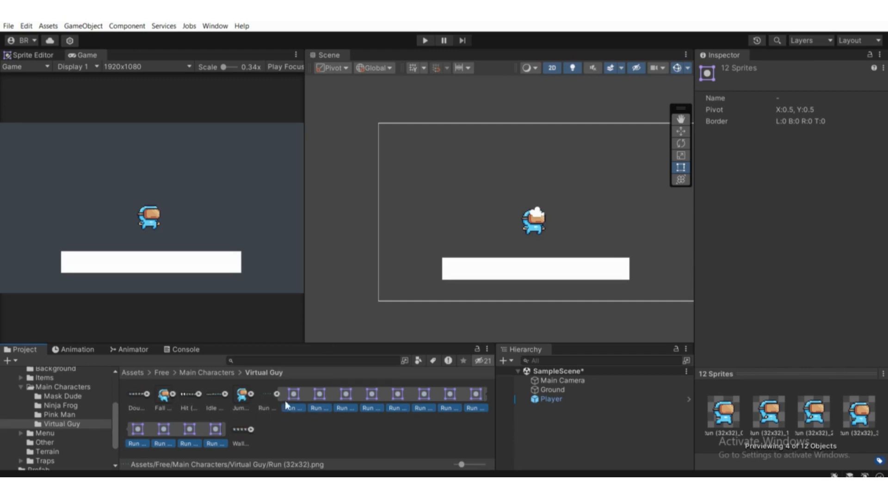
left_click_drag(287, 405, 568, 401)
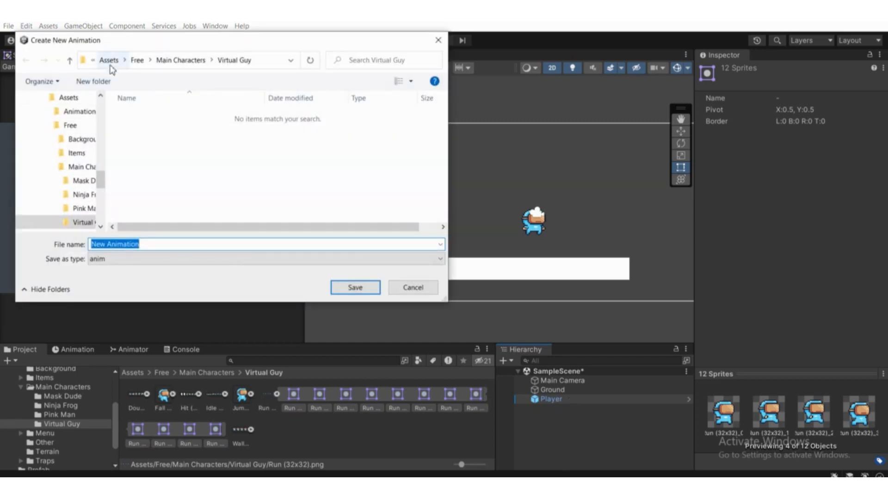
Save the new animation as Player_Run in the Assets/Animation/Player_Animation folder
left_click(109, 60)
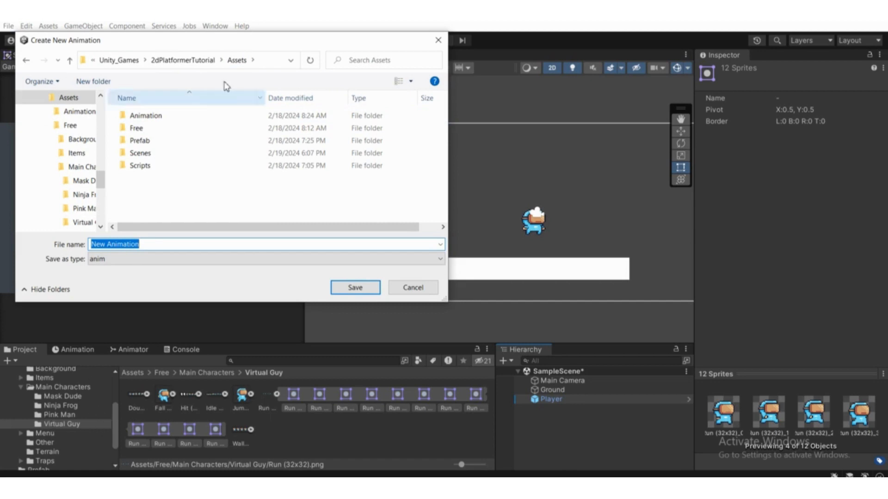
double_click(149, 116)
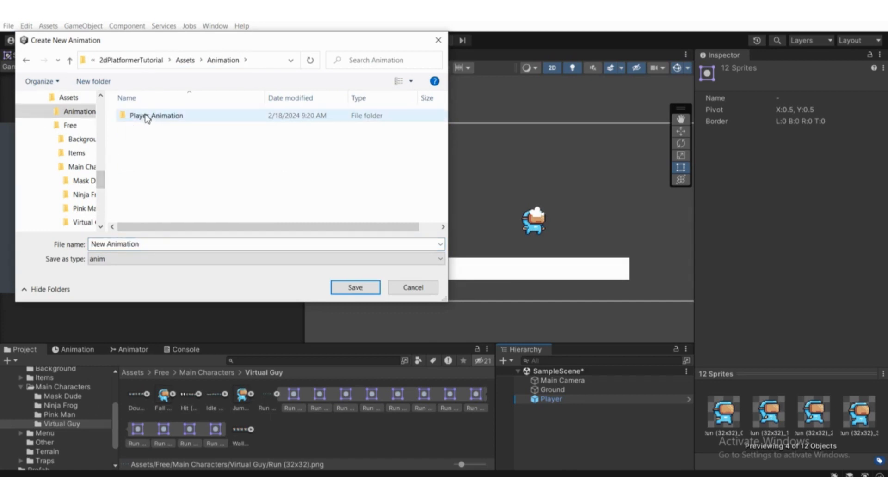
double_click(148, 118)
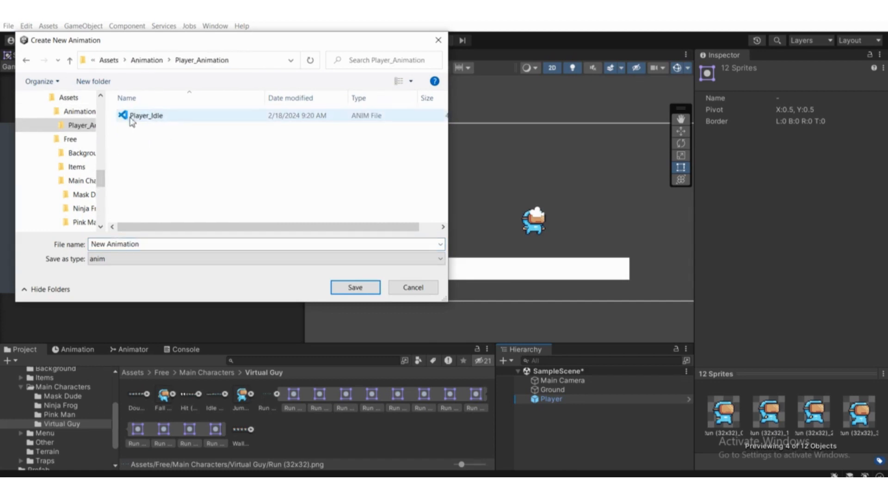
left_click(154, 120)
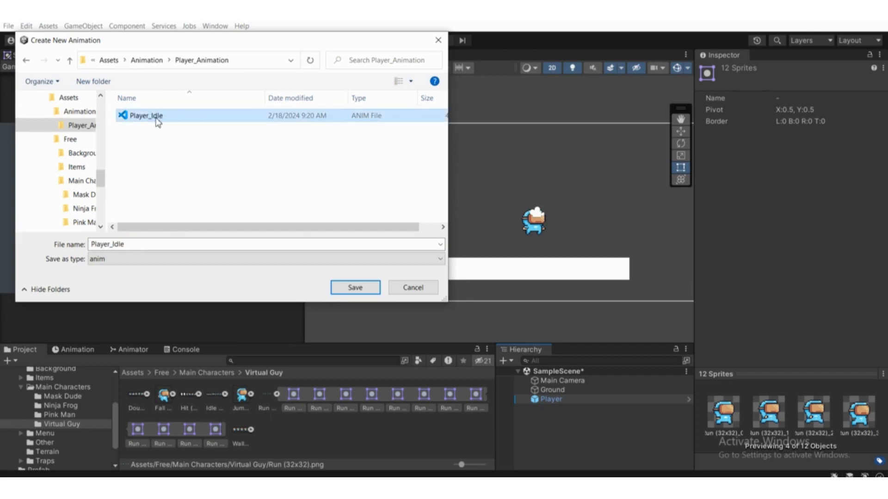
double_click(145, 246)
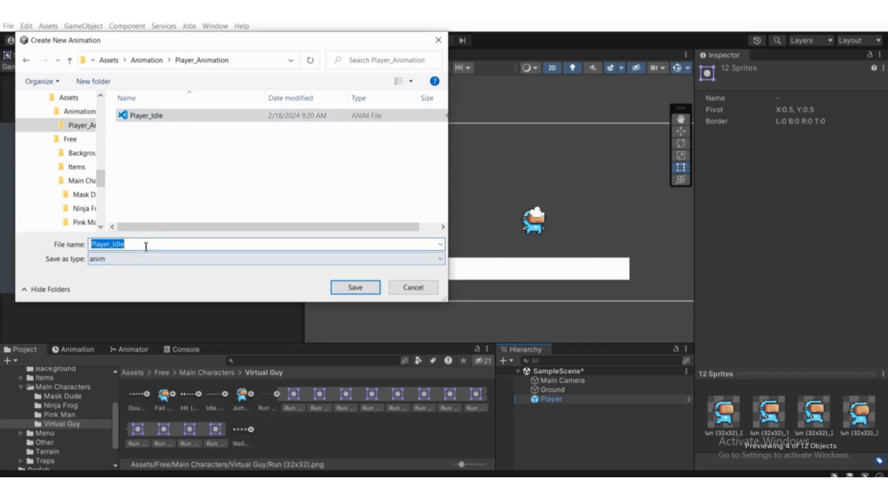
left_click(148, 245)
key("BackSpace")
key("BackSpace")
key("BackSpace")
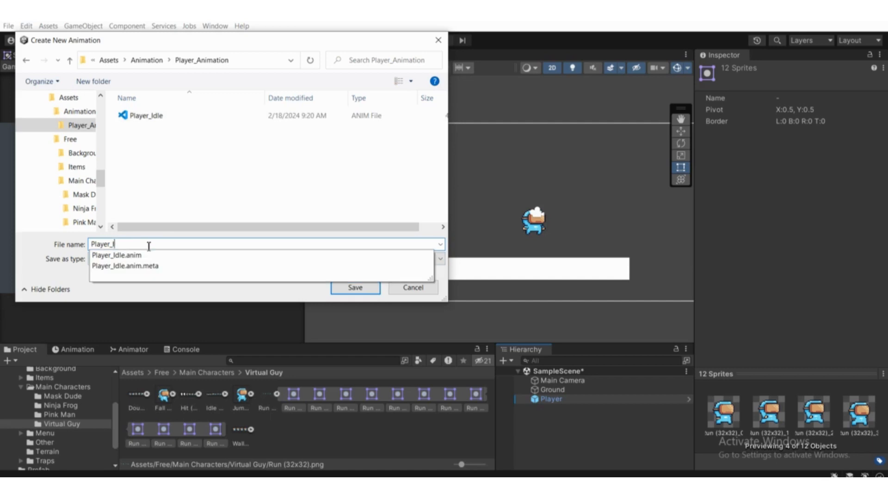
type("Run")
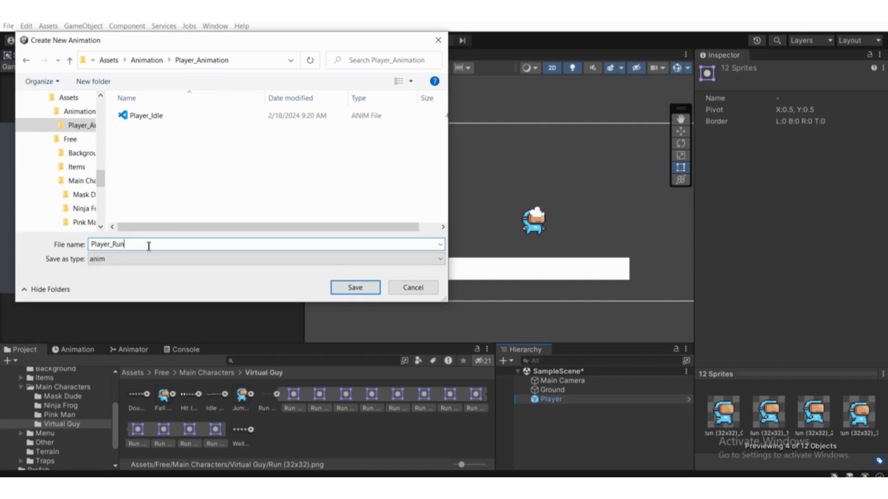
key("Return")
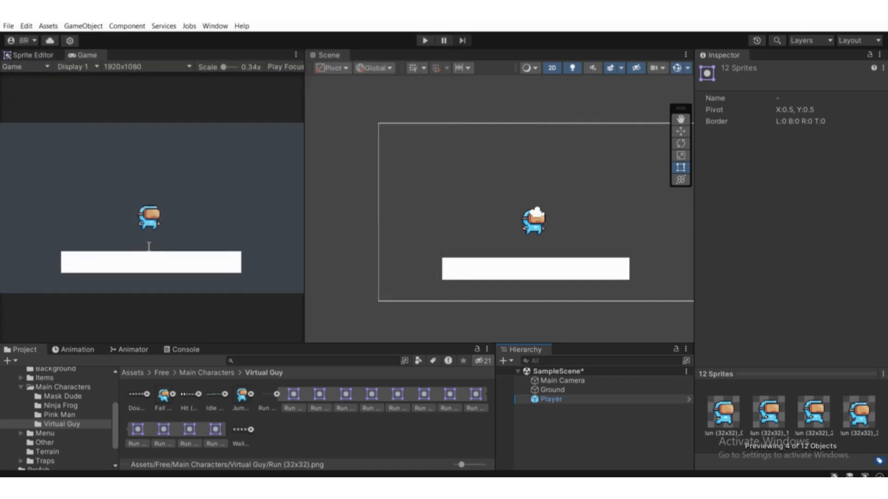
Play a preview of the Player's Player_Idle animation clip
left_click(77, 349)
left_click(84, 361)
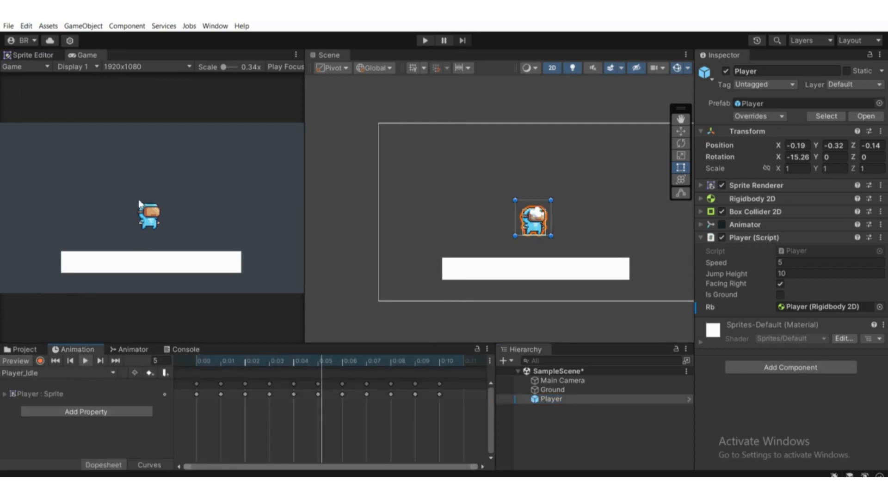
Switch to the Player_Run clip and watch its animation preview on the Player
left_click(26, 374)
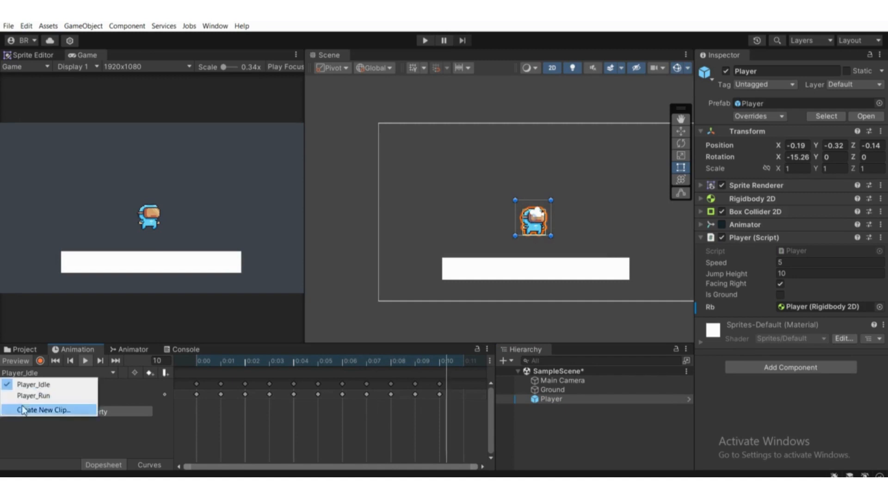
left_click(50, 399)
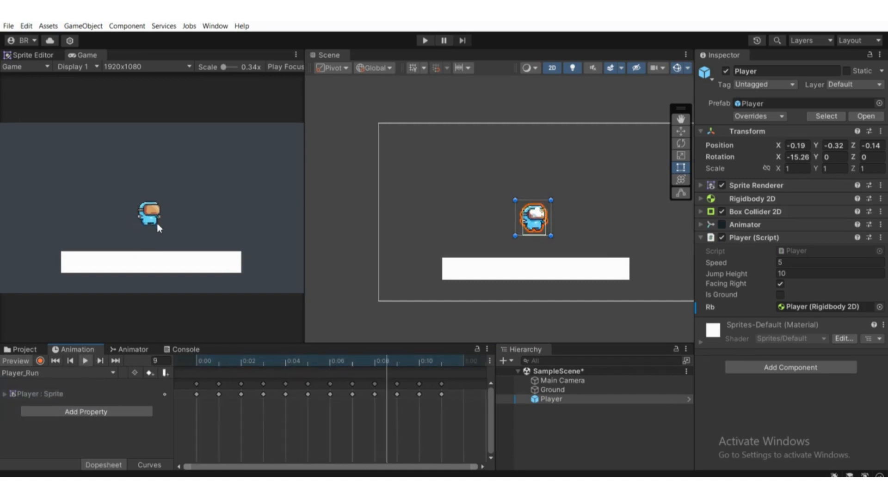
scroll(251, 398, "down", 6)
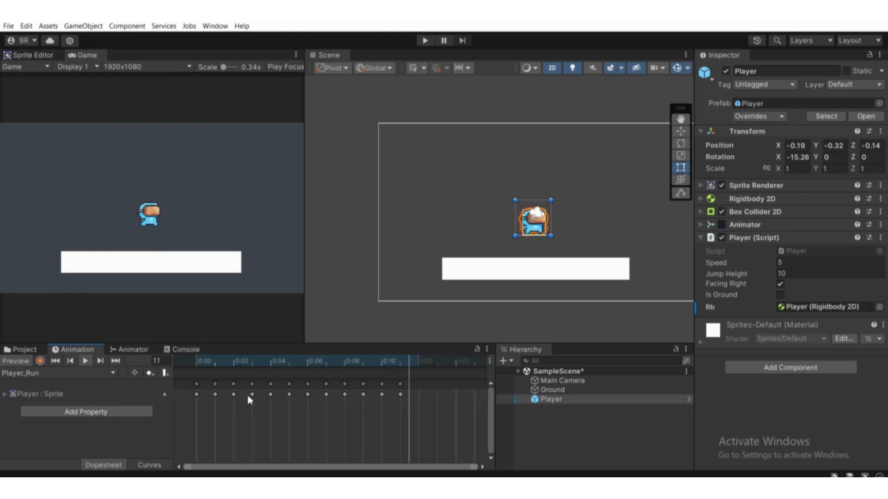
Turn on keyframe recording for Player_Run and reduce its sprite keyframes to three at 0:00, 0:03 and 0:06
left_click(40, 361)
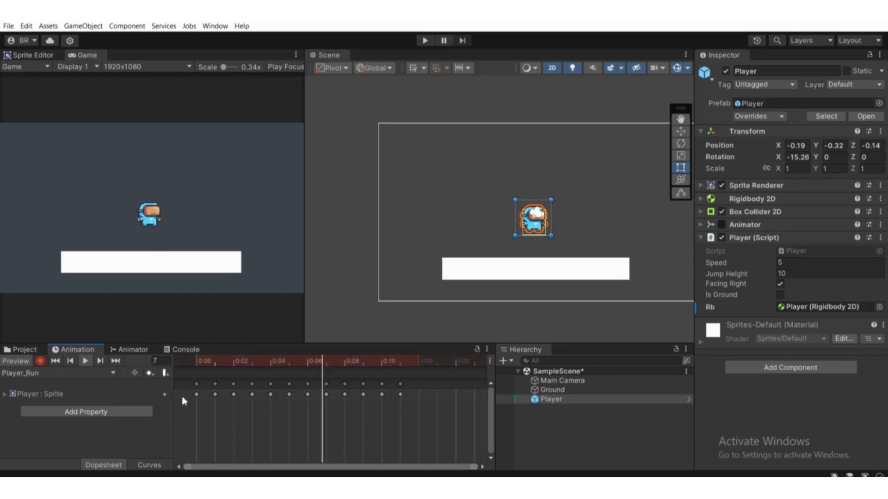
left_click_drag(180, 380, 315, 397)
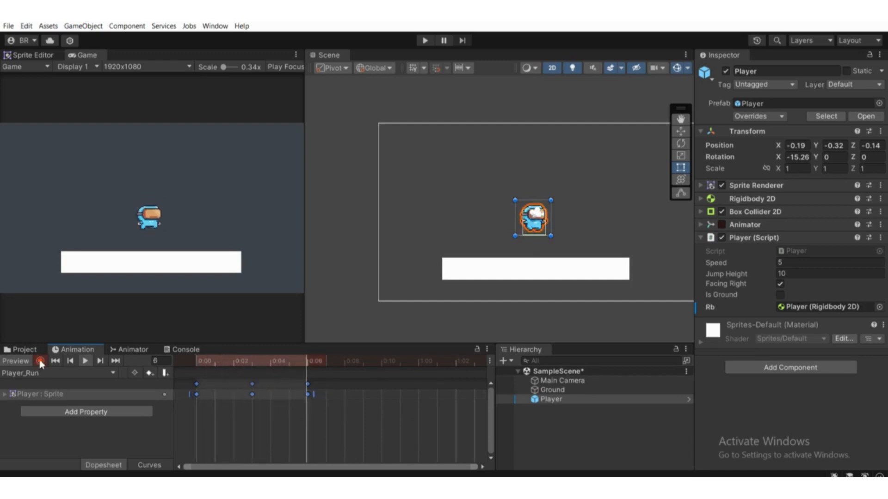
Select all 12 Run (32x32) frames in the Virtual Guy folder and add them to the Player object as a new animation
left_click(39, 349)
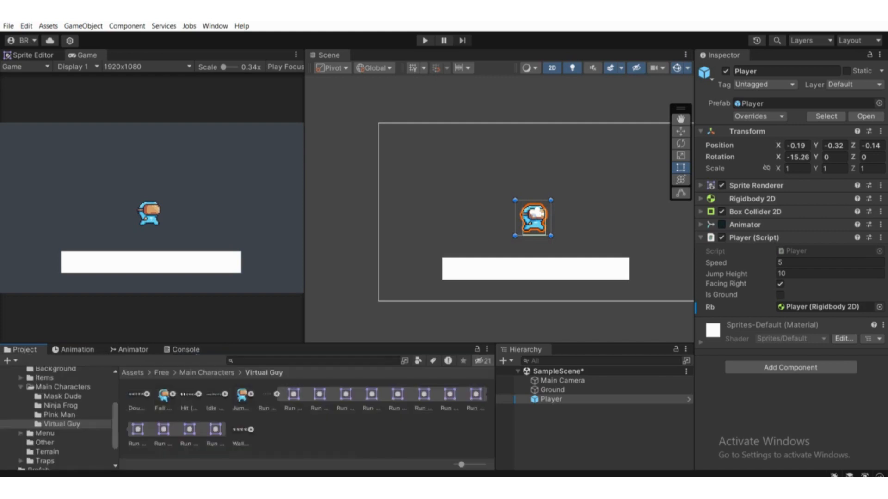
left_click(345, 454)
left_click(293, 394)
left_click(216, 430, "shift")
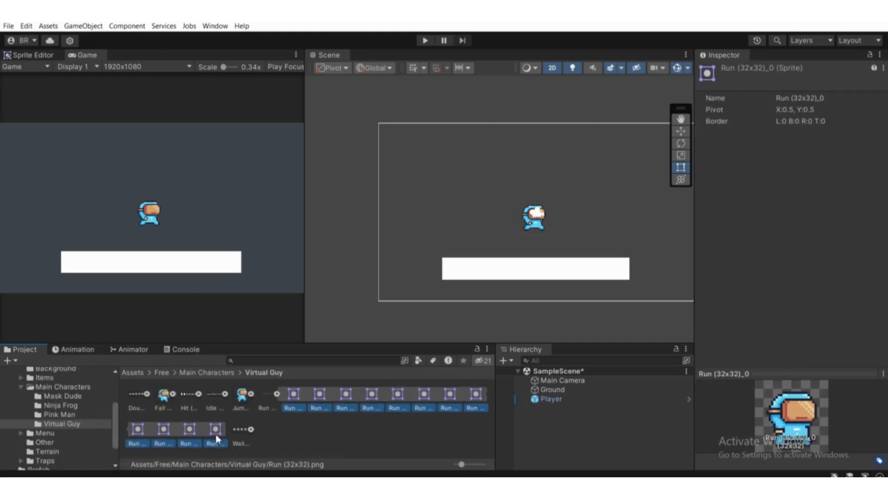
left_click_drag(296, 395, 549, 401)
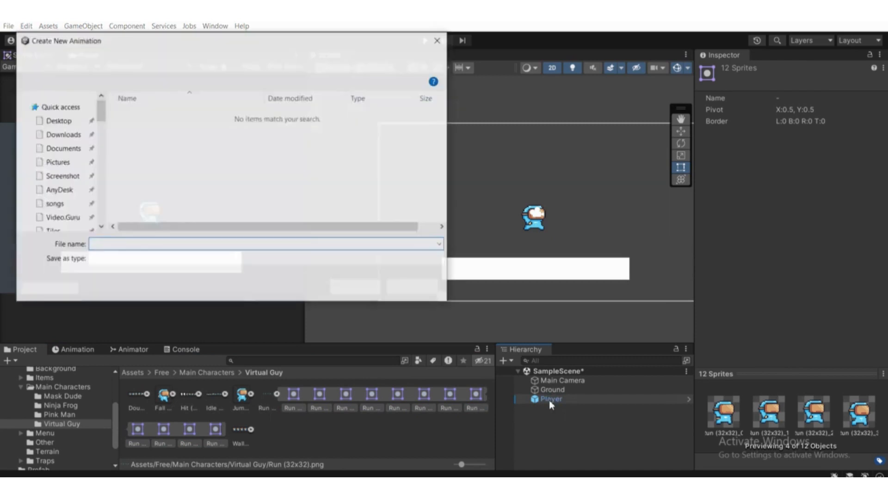
Save the animation as Player_Run in the Assets/Animation/Player_Animation folder, replacing the existing file
left_click(119, 67)
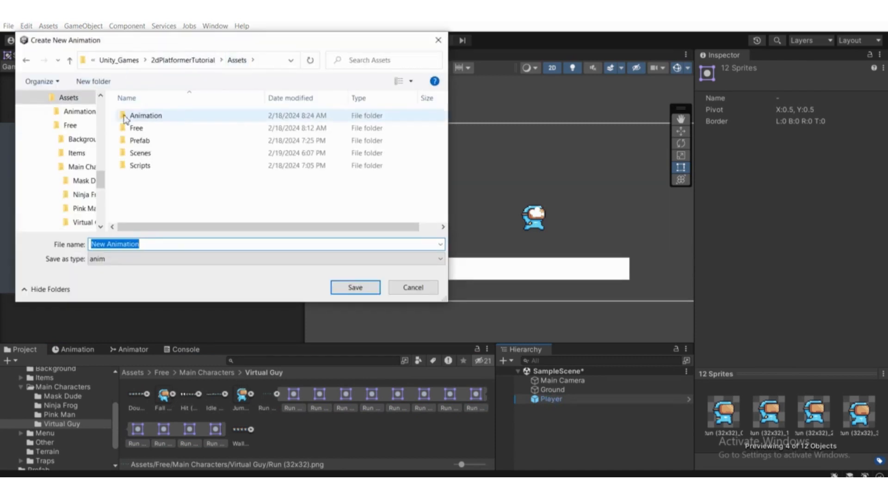
double_click(159, 116)
left_click(161, 117)
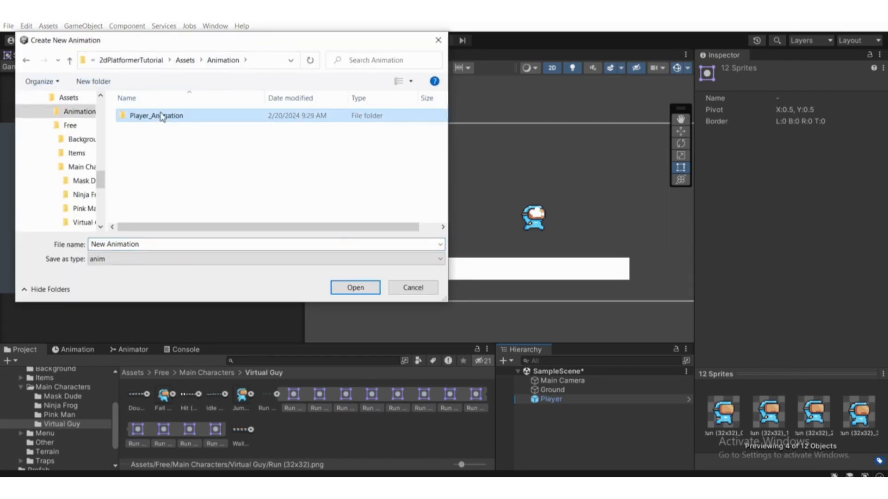
double_click(162, 117)
left_click(169, 117)
left_click(178, 128)
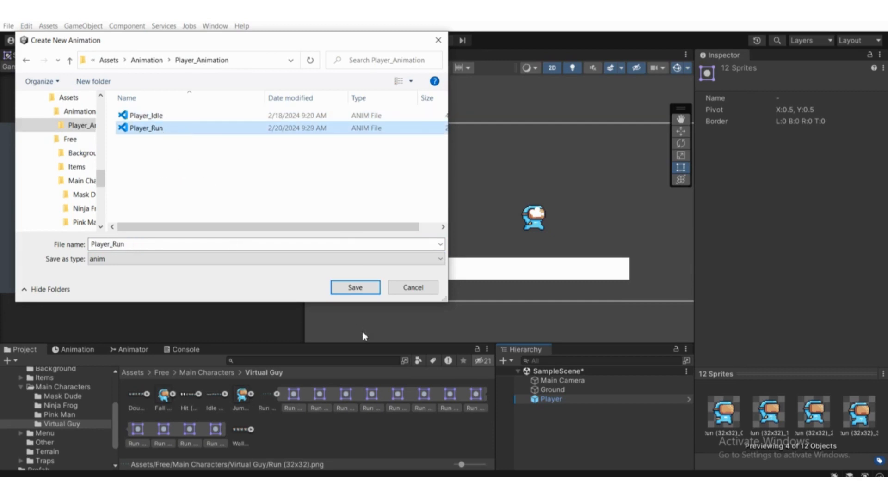
left_click(356, 287)
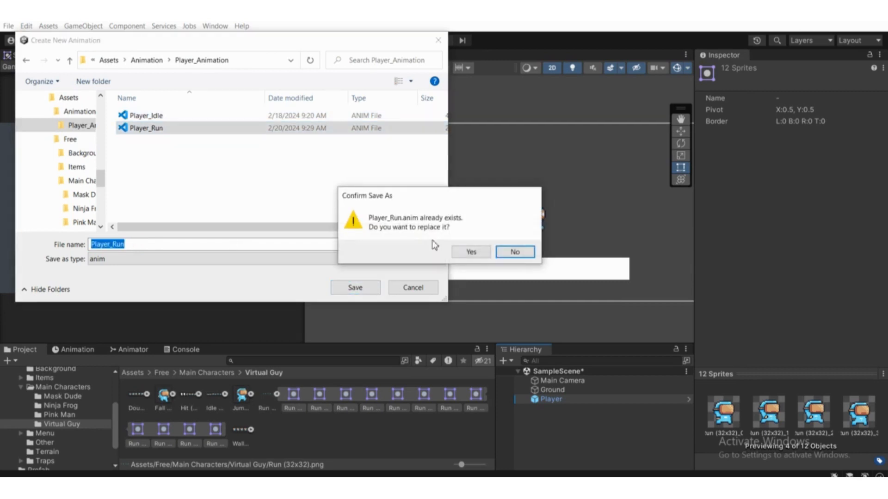
left_click(471, 252)
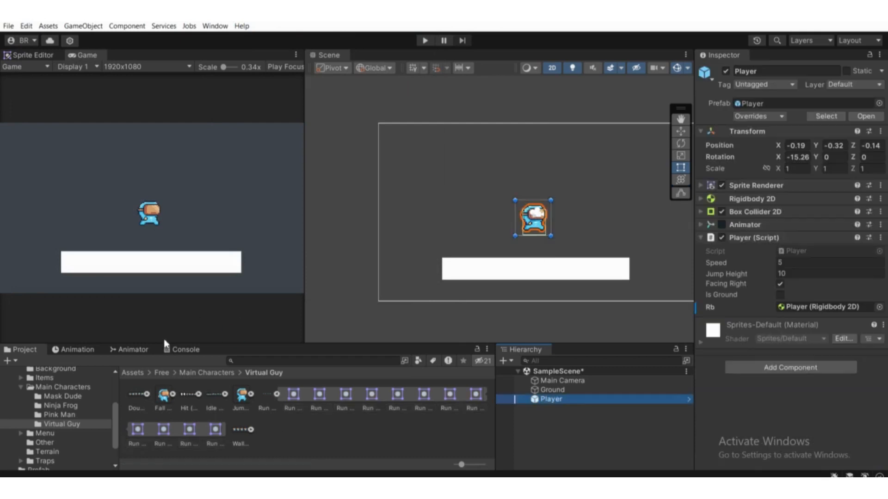
Inspect the Player_Run clip's keyframes and play a preview of the run animation
left_click(77, 349)
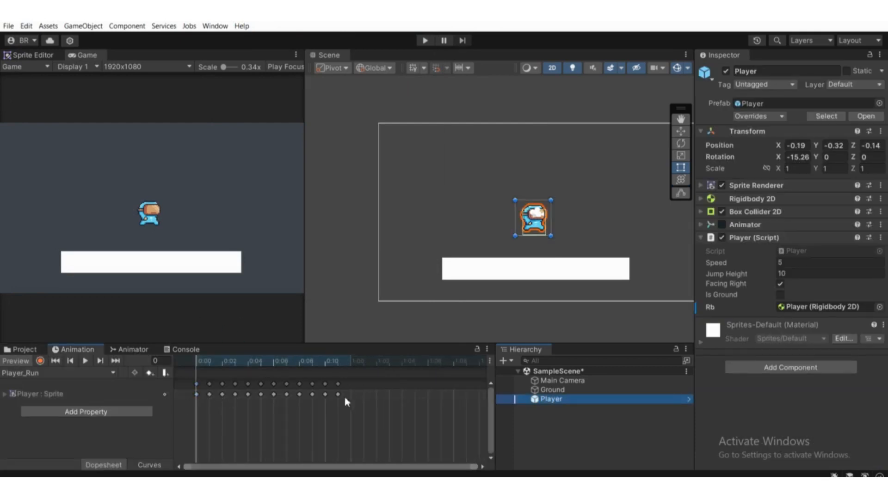
scroll(345, 398, "down", 1)
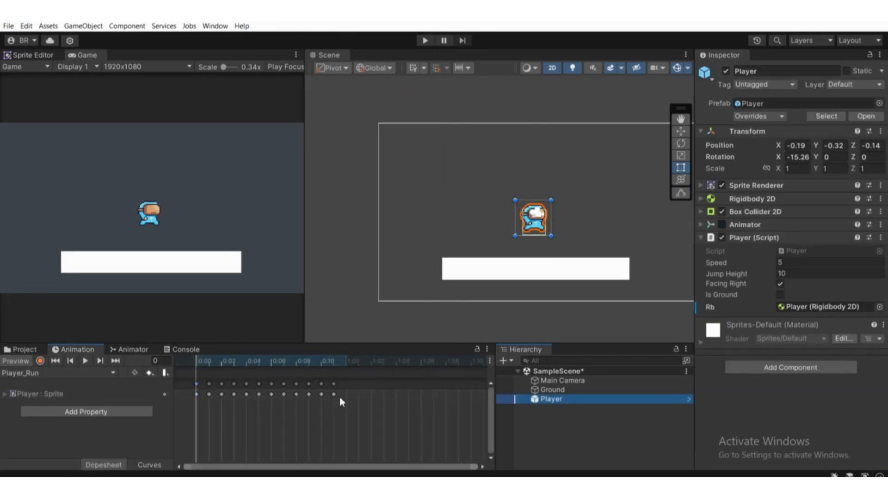
scroll(338, 397, "down", 1)
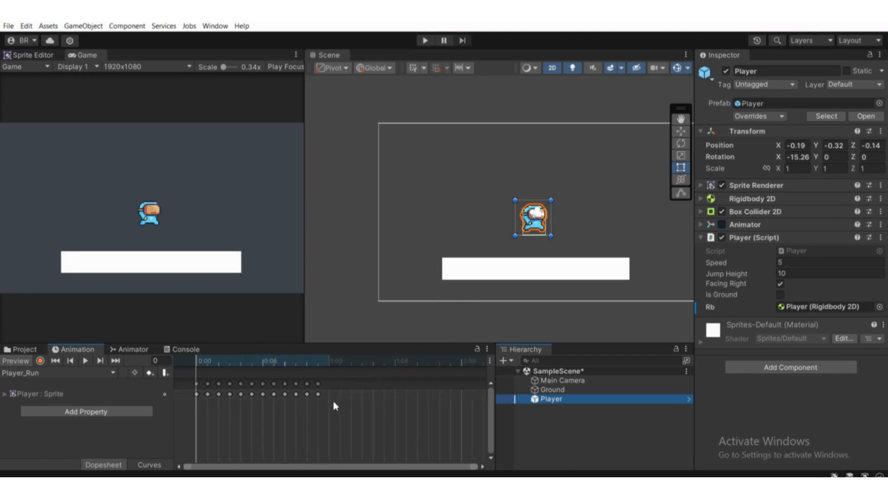
left_click(85, 361)
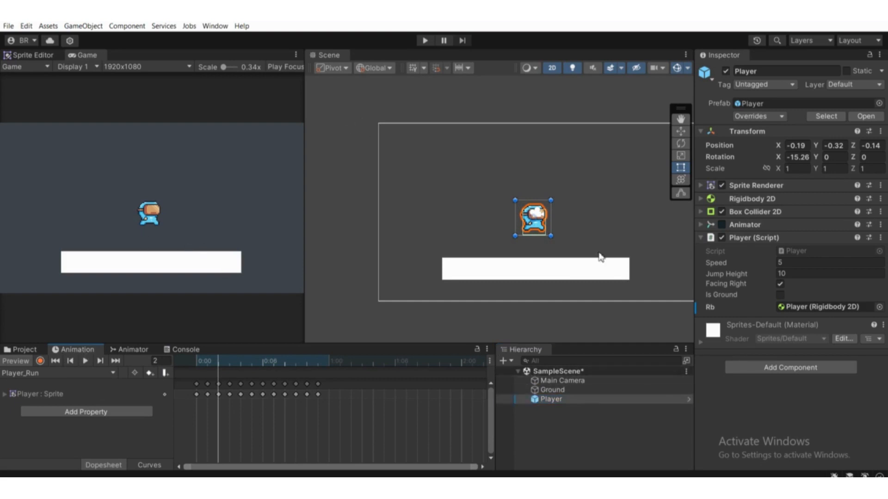
scroll(520, 237, "down", 1)
middle_click_drag(526, 250, 512, 257)
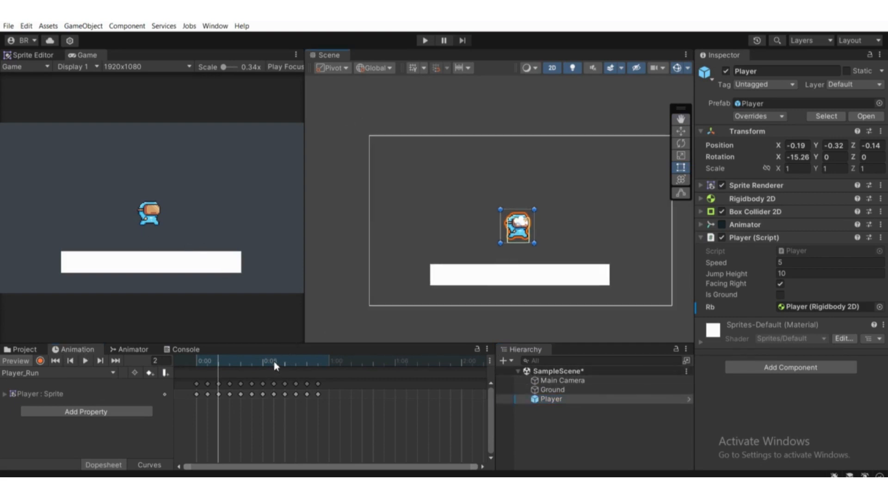
Open the Player's Animator graph and examine the Player_Idle and Player_Run states in the Base Layer
left_click(134, 349)
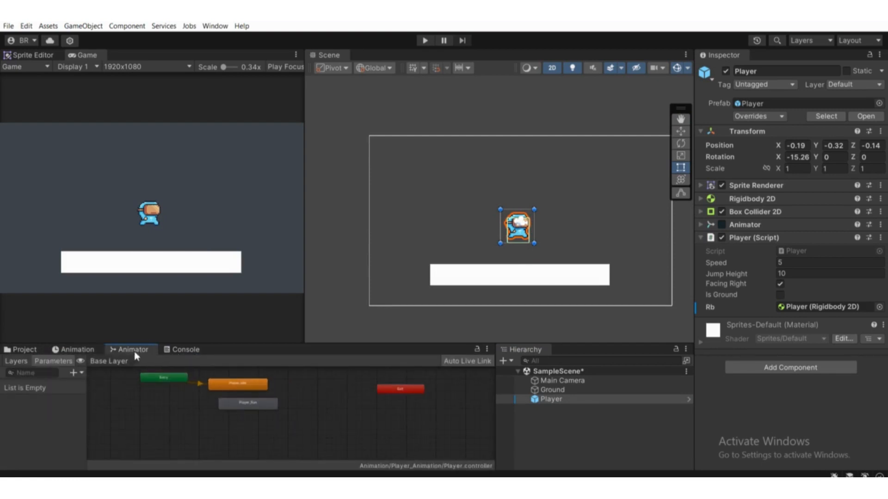
left_click(217, 27)
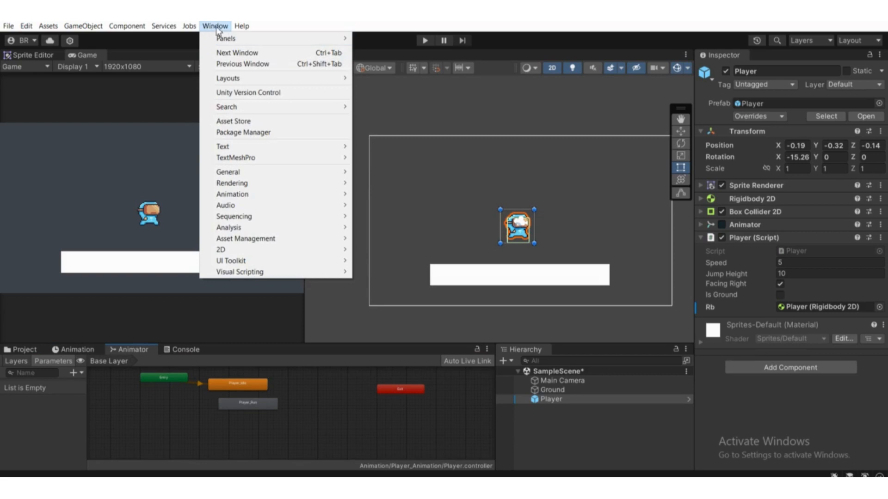
mouse_move(234, 195)
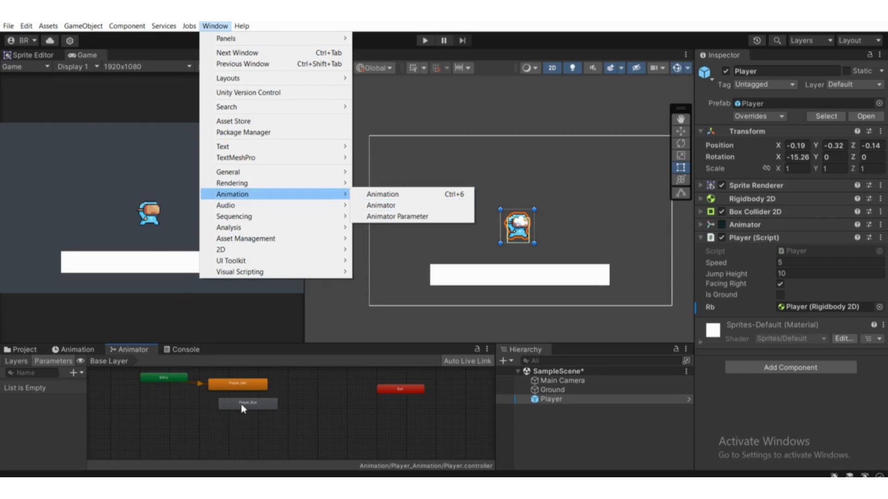
left_click(305, 384)
scroll(266, 394, "down", 3)
scroll(263, 393, "up", 6)
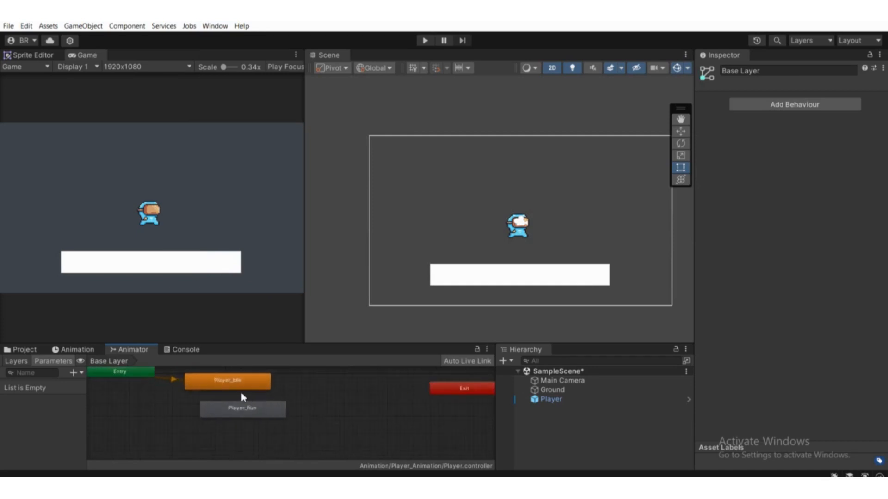
scroll(252, 402, "up", 3)
scroll(264, 407, "down", 3)
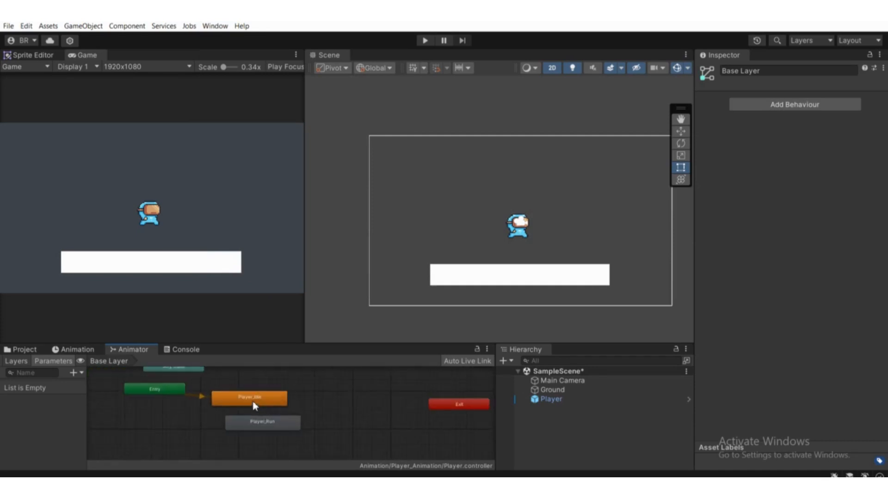
scroll(253, 407, "up", 3)
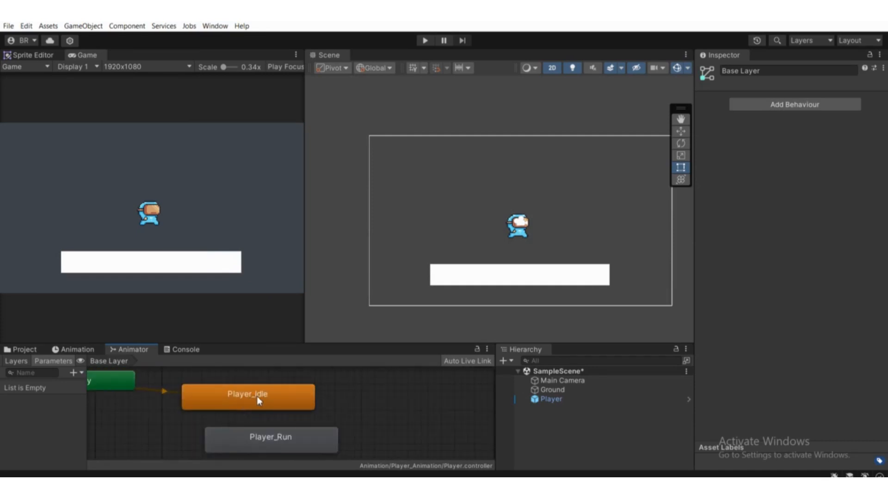
scroll(257, 396, "down", 3)
Make Player_Run the layer default state, and restore Player_Idle as the layer default state
right_click(271, 411)
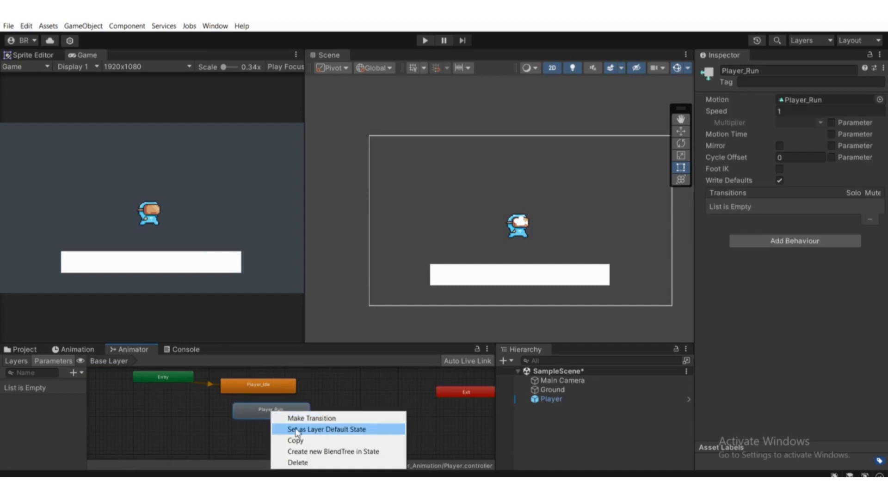
left_click(337, 430)
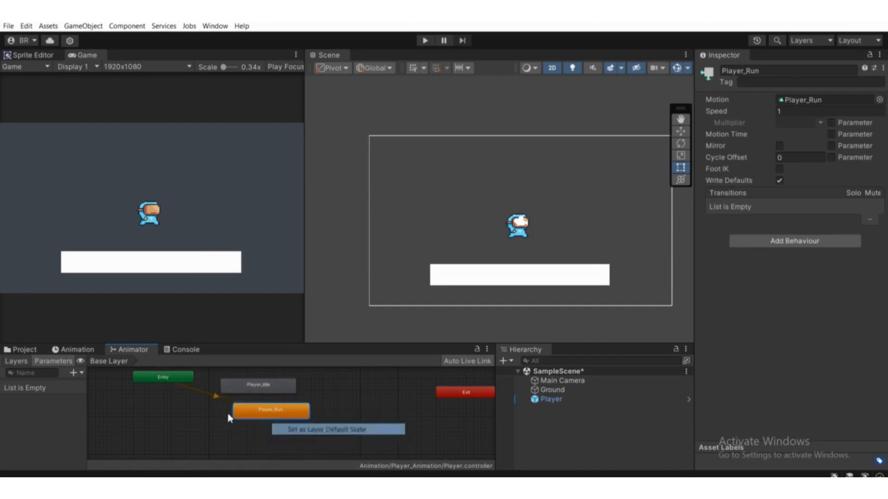
right_click(260, 391)
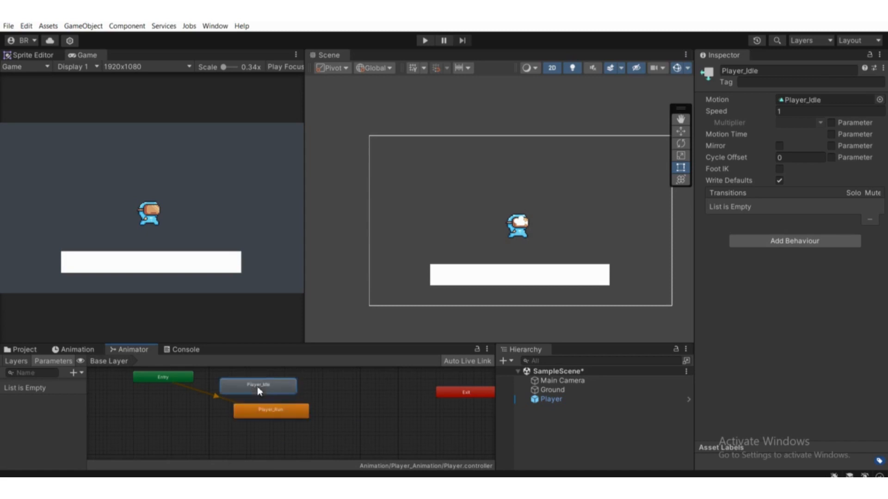
left_click(286, 405)
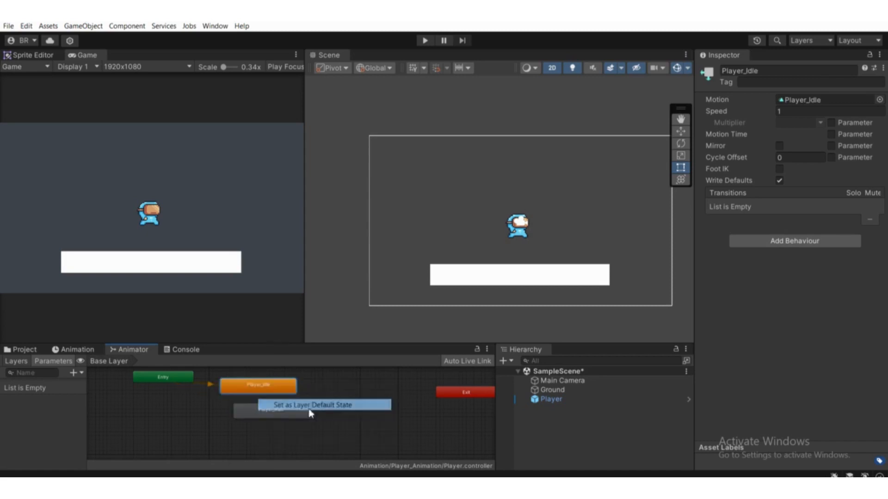
Move the Player_Idle state farther above Player_Run in the Base Layer graph, and select the Player_Run state
scroll(261, 401, "down", 2)
scroll(262, 398, "up", 1)
scroll(286, 398, "up", 1)
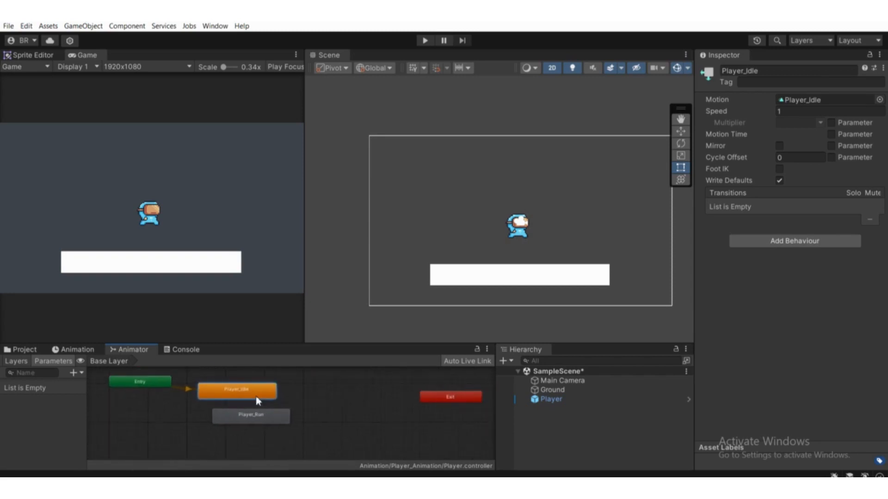
scroll(277, 397, "down", 2)
scroll(263, 396, "up", 2)
scroll(261, 392, "down", 2)
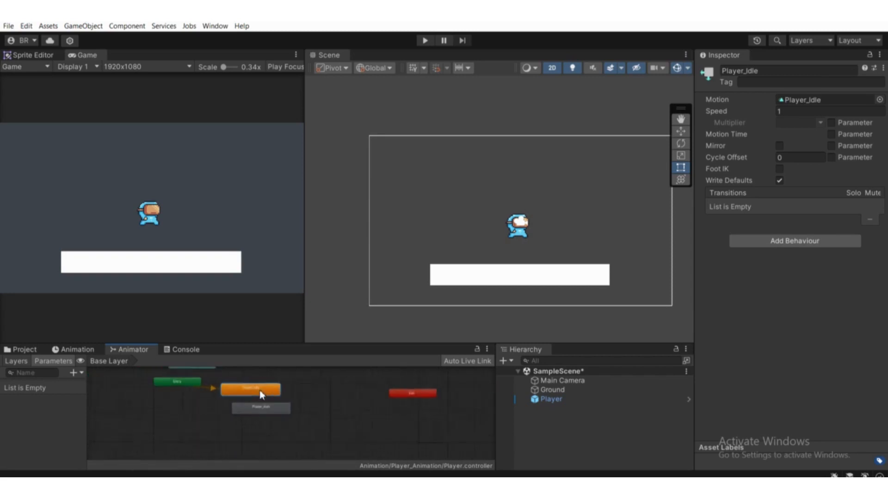
scroll(261, 390, "up", 2)
left_click_drag(266, 384, 282, 376)
scroll(282, 377, "down", 2)
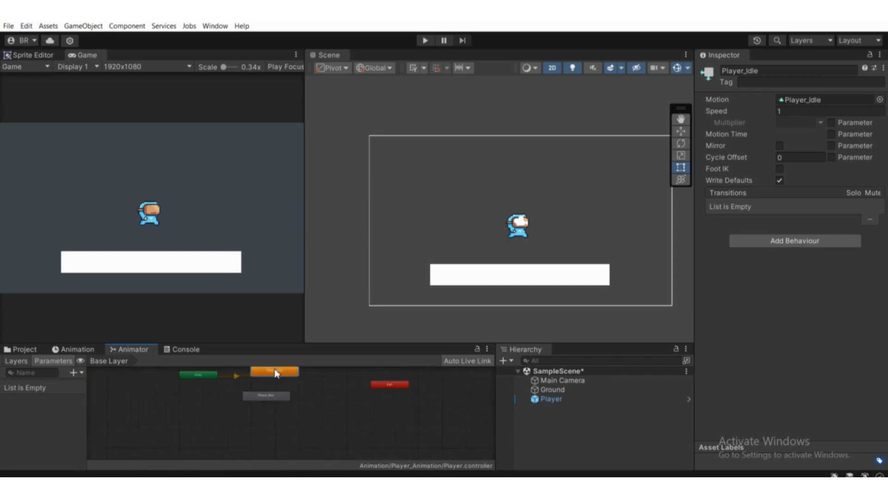
left_click(281, 397)
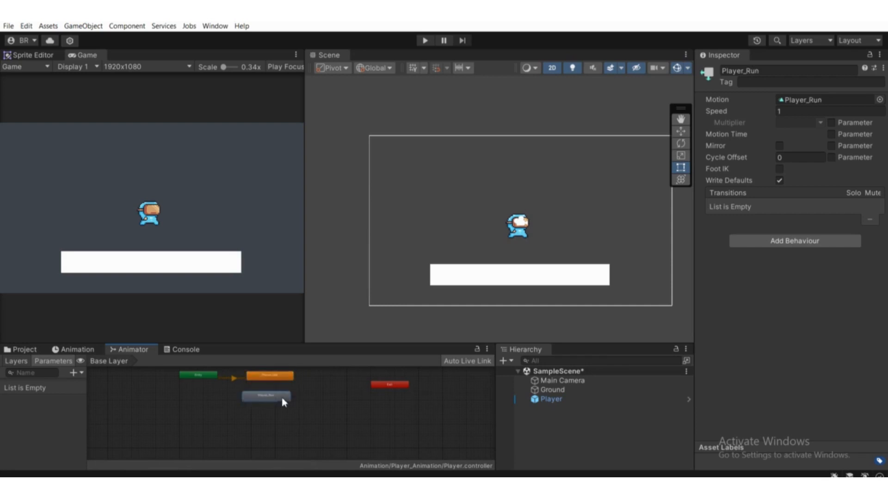
Add a Float parameter named speed to the Player's Animator controller
scroll(281, 398, "up", 2)
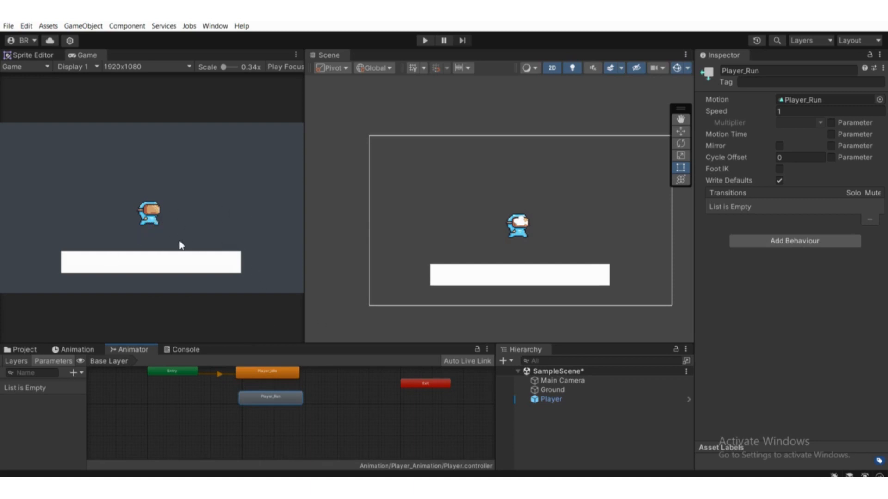
middle_click_drag(263, 403, 236, 427)
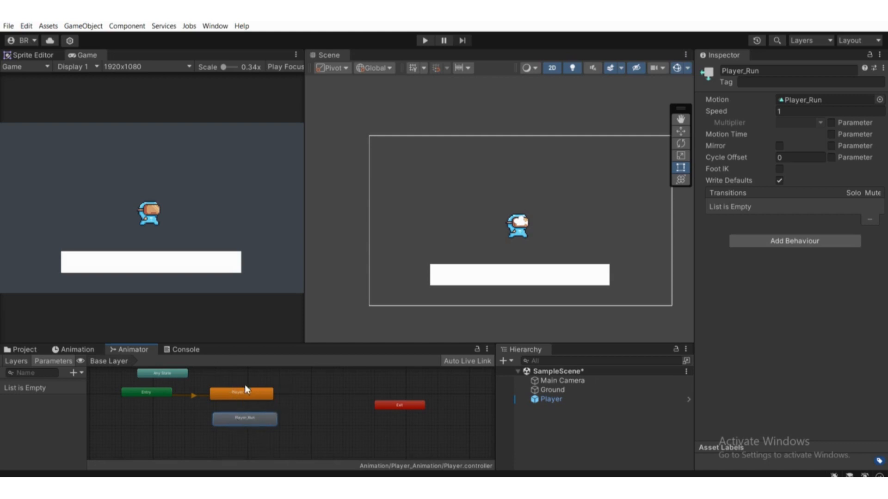
left_click(74, 373)
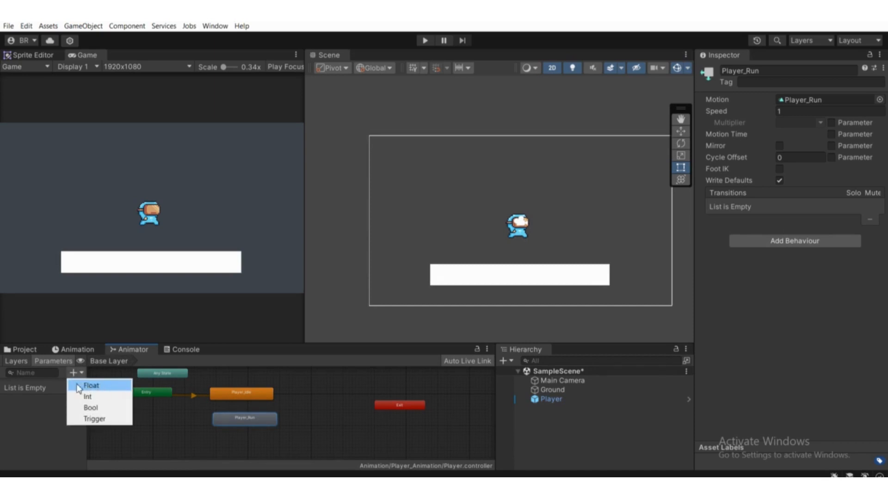
left_click(90, 386)
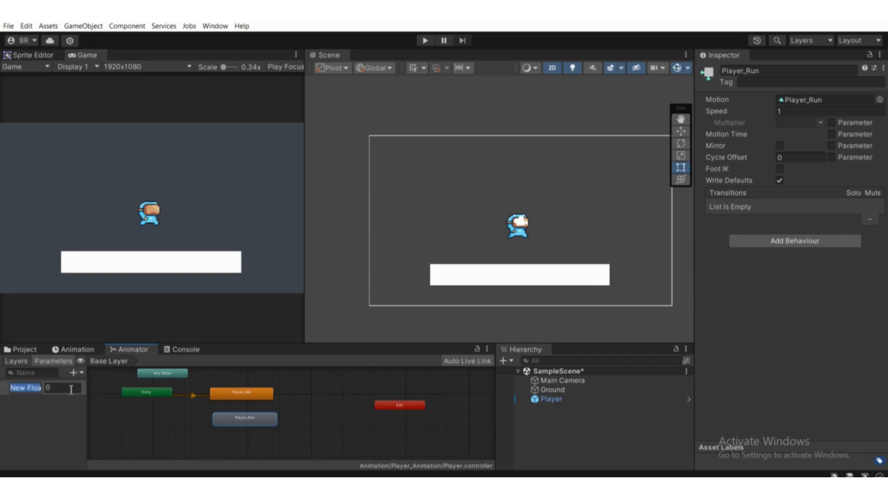
type("speed")
key("Return")
Move the Player_Idle state slightly higher above Player_Run in the Base Layer graph
scroll(151, 400, "down", 3)
middle_click_drag(190, 404, 236, 407)
scroll(188, 416, "up", 5)
left_click_drag(239, 395, 237, 385)
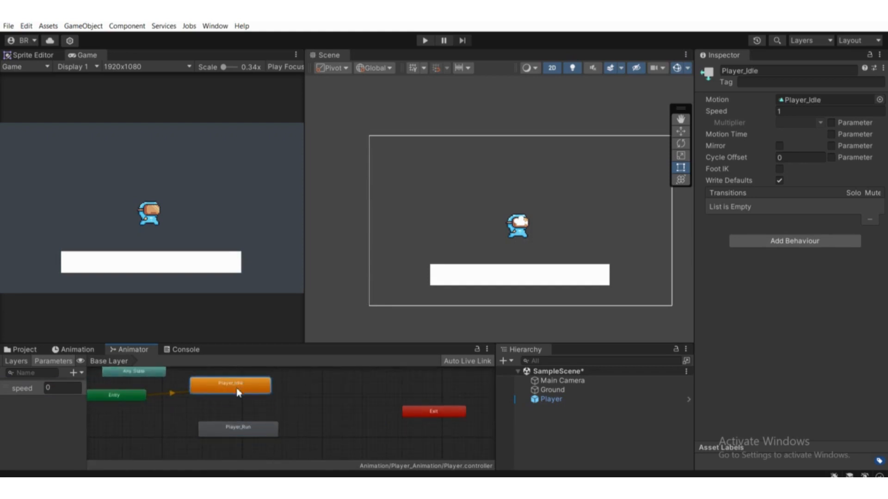
middle_click_drag(237, 388, 225, 396)
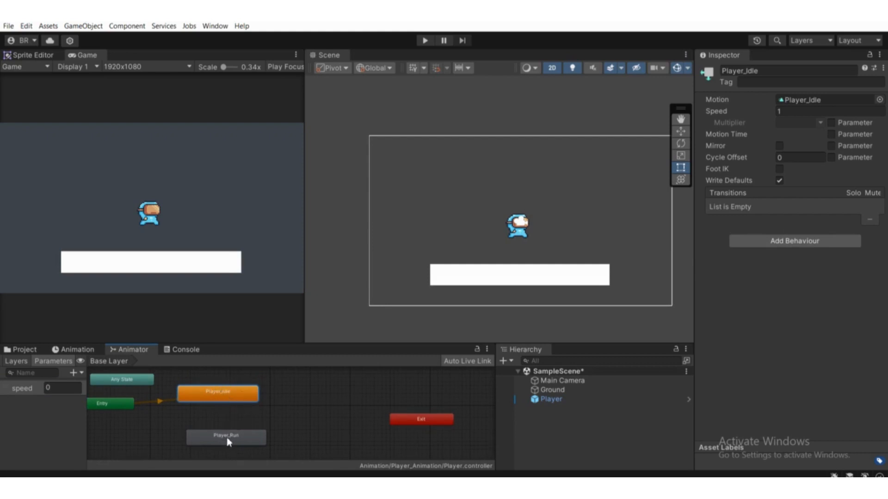
Create a transition from the Player_Idle state to the Player_Run state
right_click(219, 392)
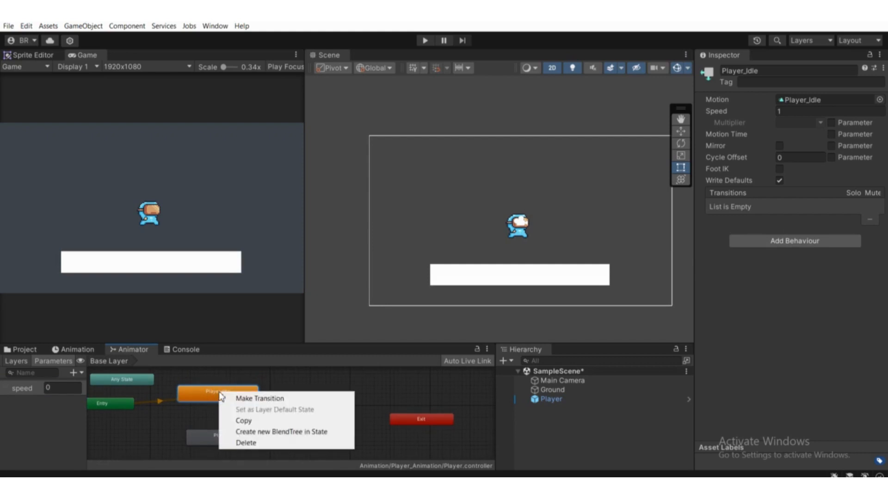
left_click(253, 400)
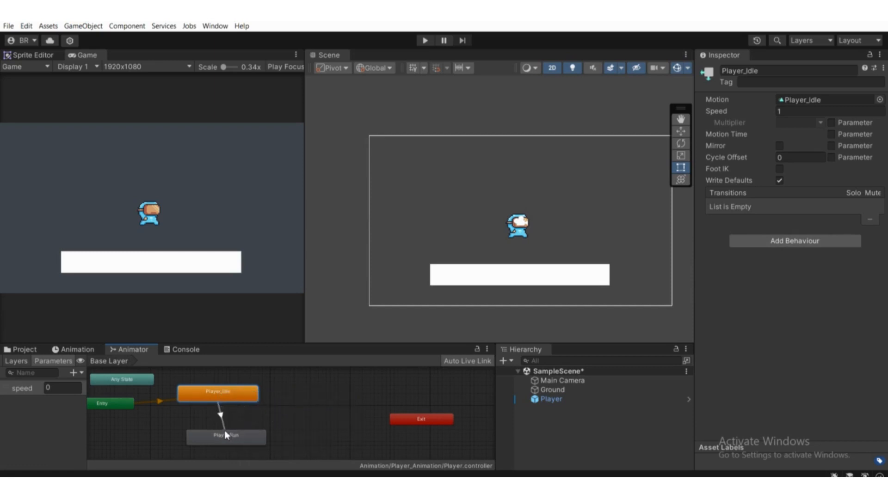
left_click(225, 439)
scroll(229, 438, "up", 1)
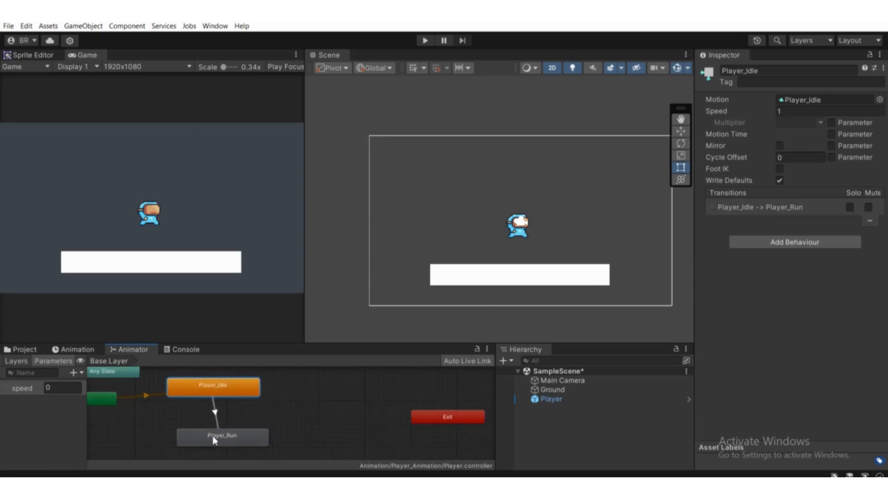
left_click(218, 441)
scroll(212, 426, "down", 2)
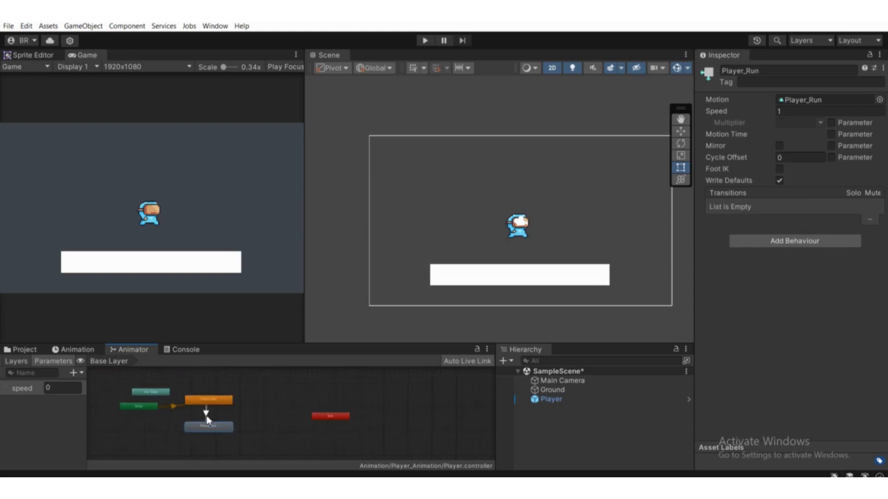
scroll(207, 416, "up", 1)
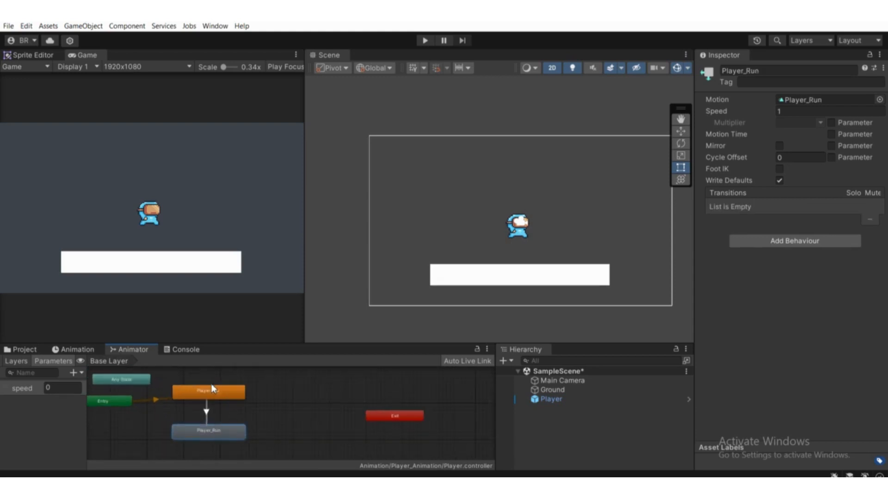
scroll(216, 389, "up", 2)
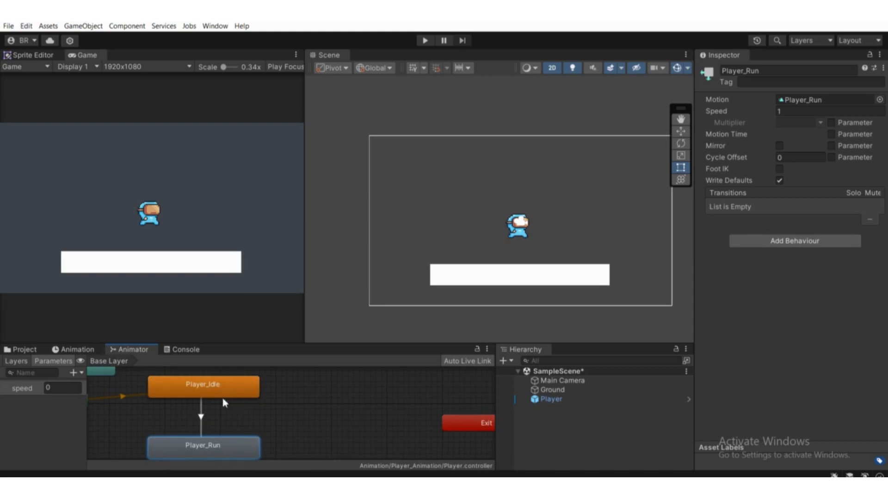
scroll(215, 398, "down", 1)
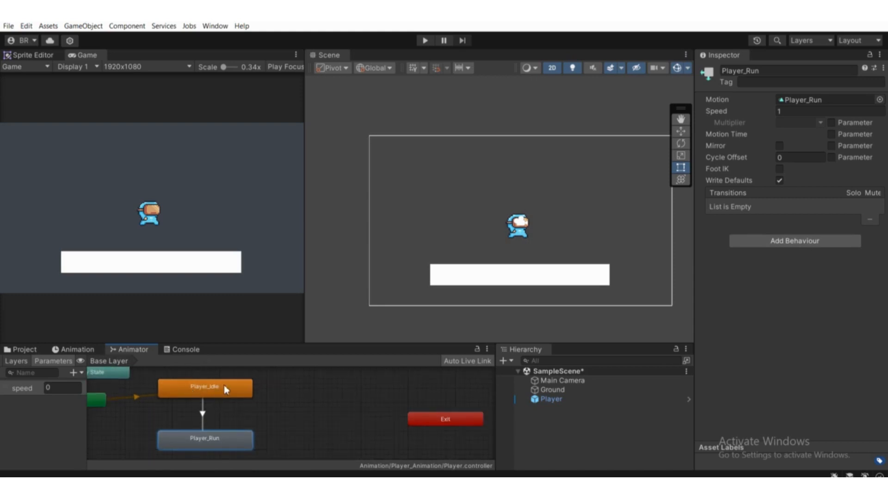
Select the Player object and switch the Inspector to Debug mode to examine its Player script values
left_click(581, 400)
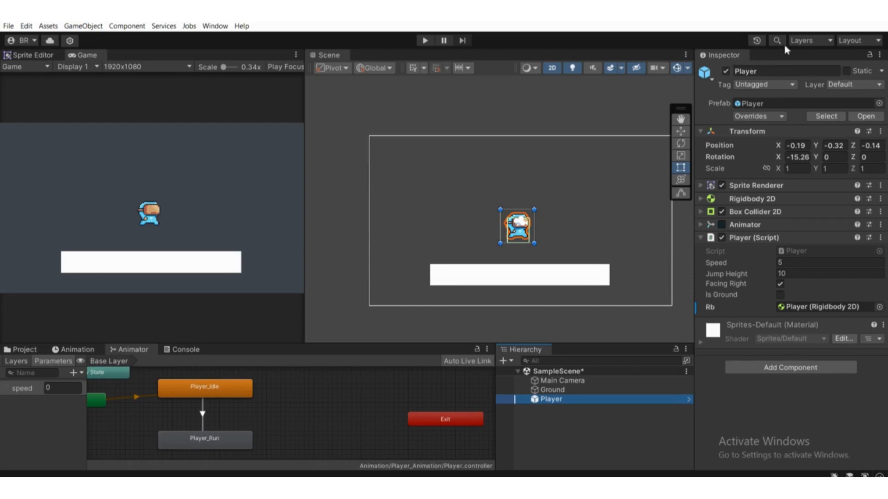
left_click(881, 57)
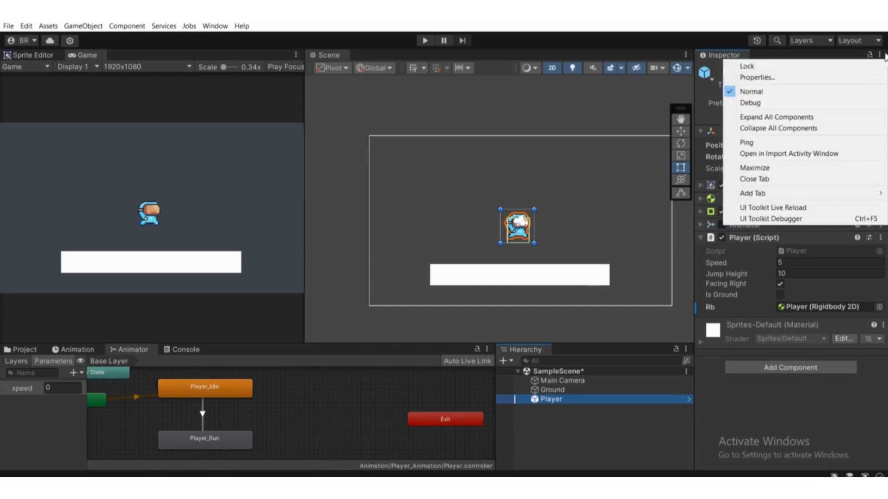
left_click(752, 103)
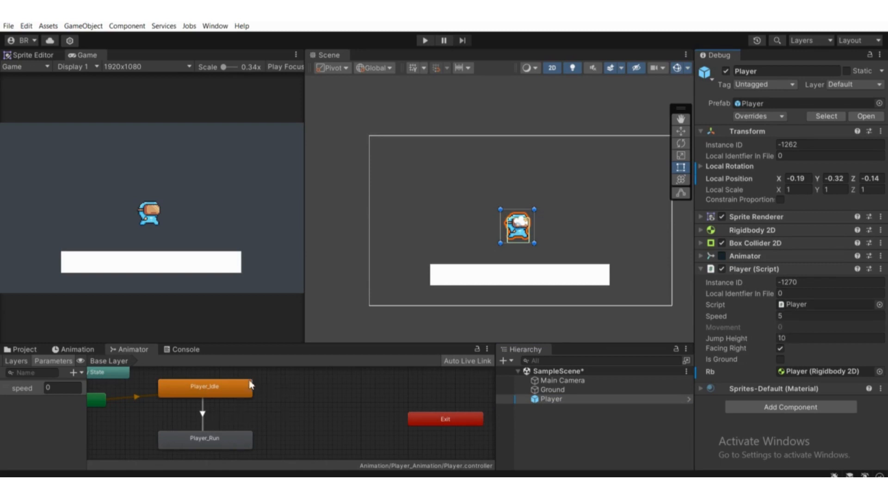
Create a return transition from the Player_Run state to the Player_Idle state
right_click(221, 445)
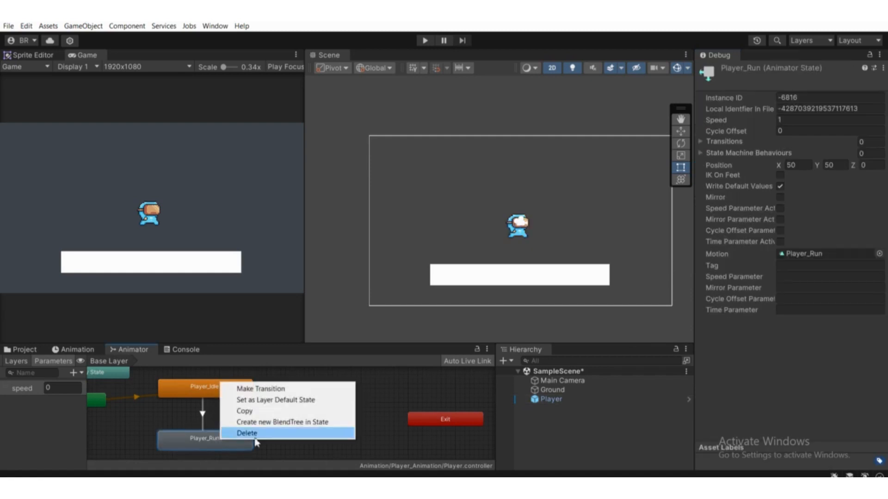
left_click(253, 394)
left_click(235, 390)
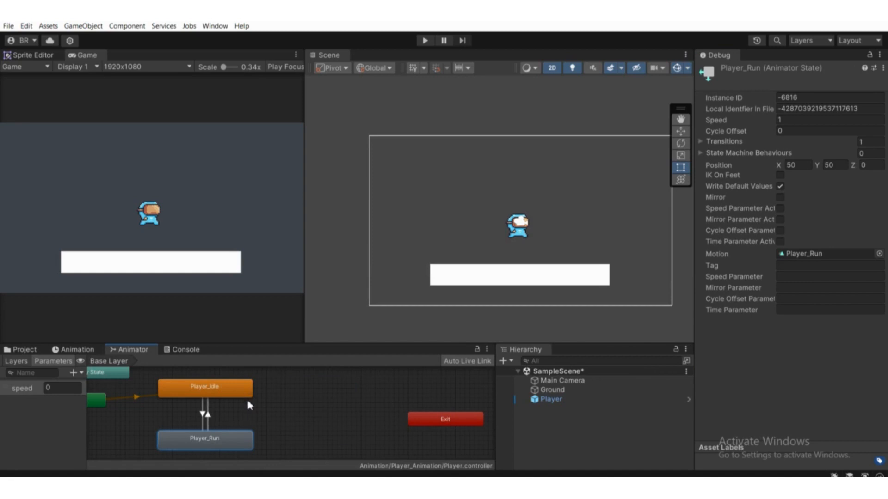
Select the Player object again and return the Inspector to Normal mode
left_click(595, 403)
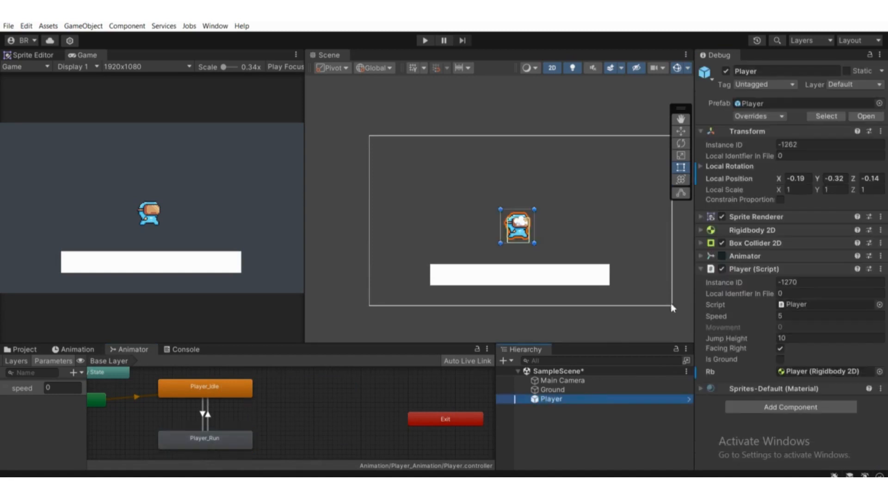
left_click(879, 55)
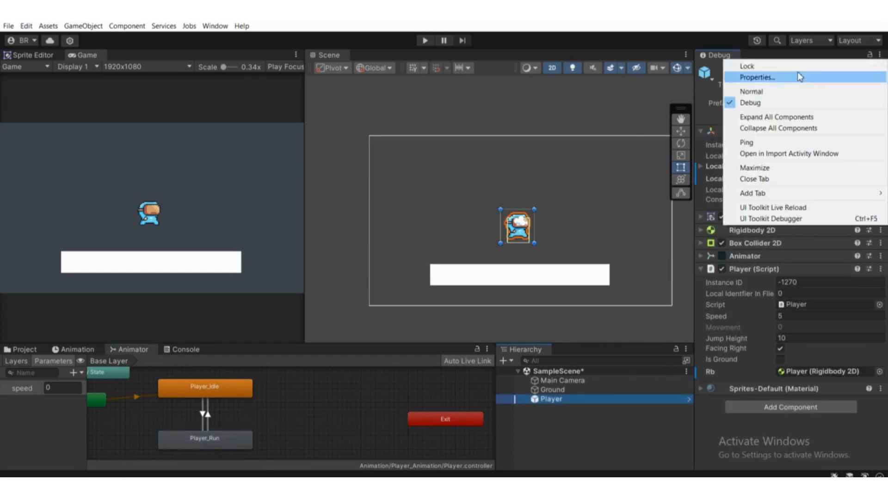
left_click(751, 92)
Turn off Has Exit Time on the Player_Idle to Player_Run transition and set its Transition Duration to 0
scroll(176, 421, "up", 3)
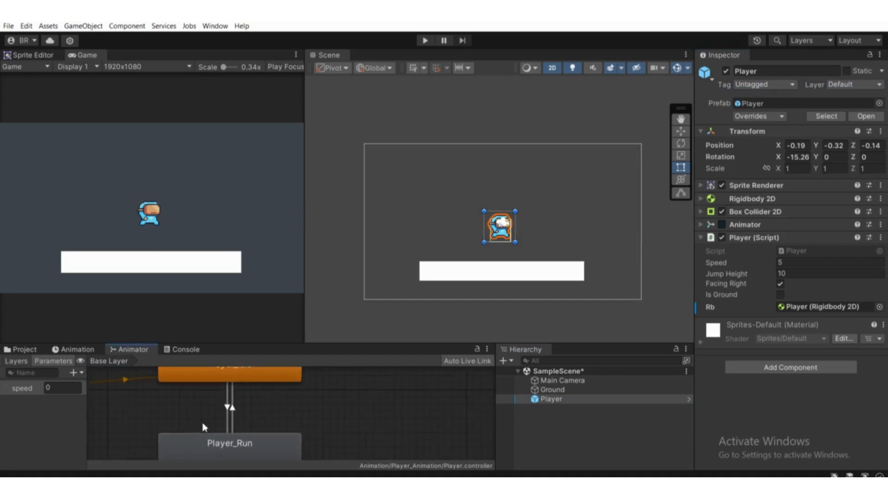
scroll(230, 415, "down", 2)
scroll(214, 407, "down", 3)
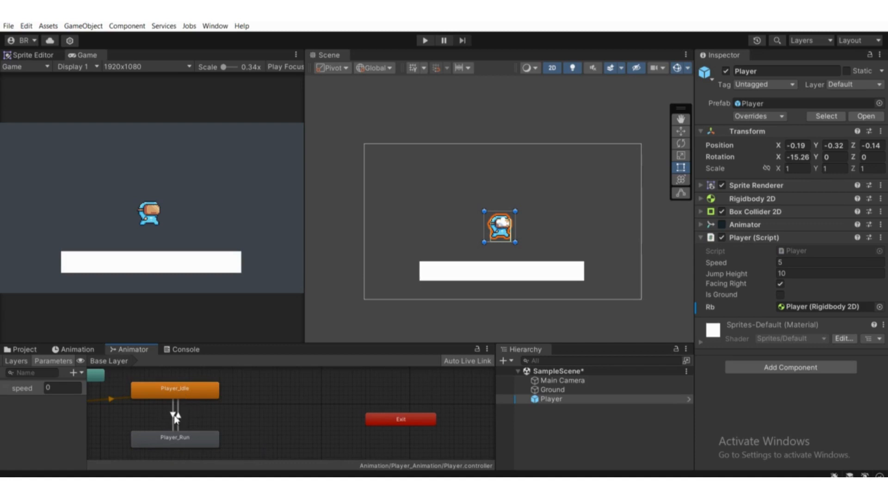
left_click(175, 418)
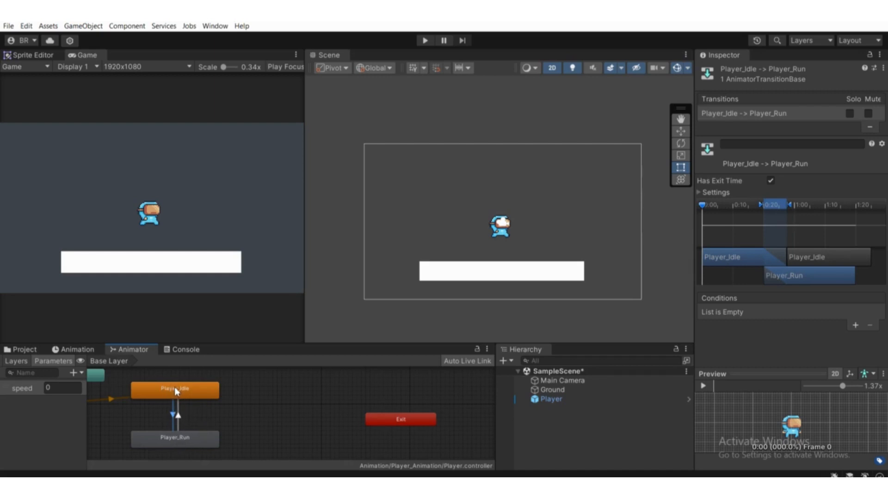
scroll(175, 389, "down", 3)
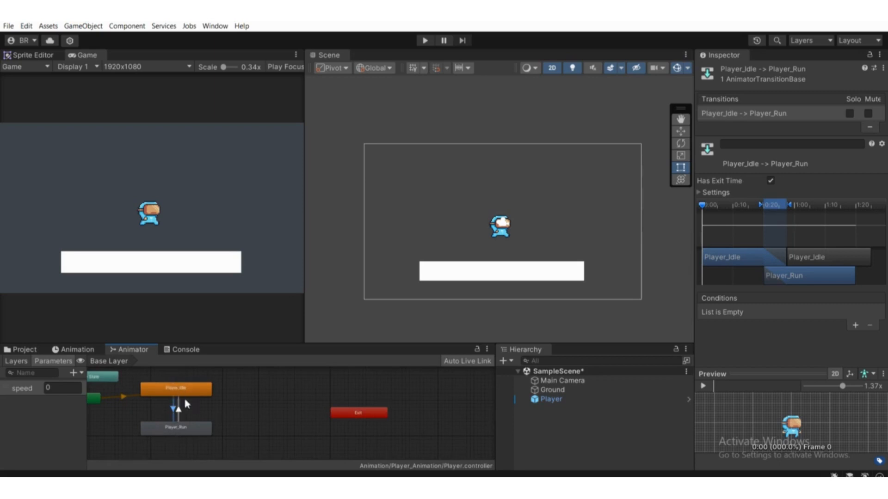
left_click(770, 181)
left_click(727, 192)
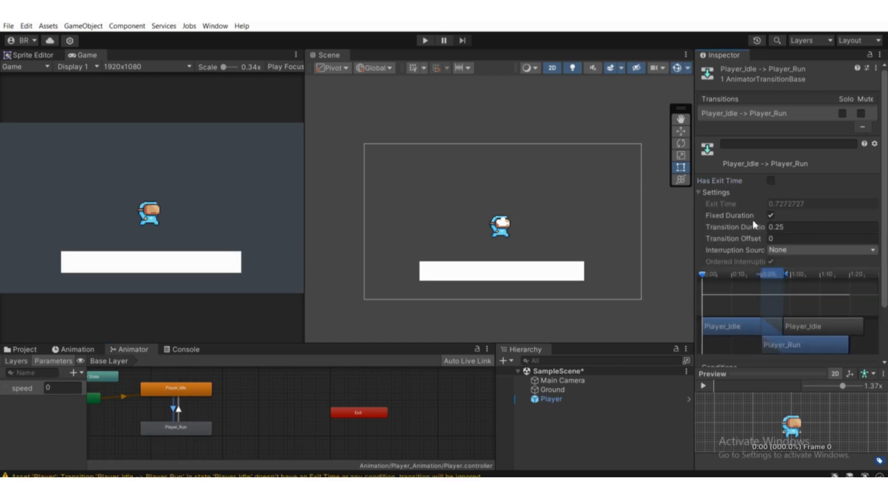
left_click(769, 227)
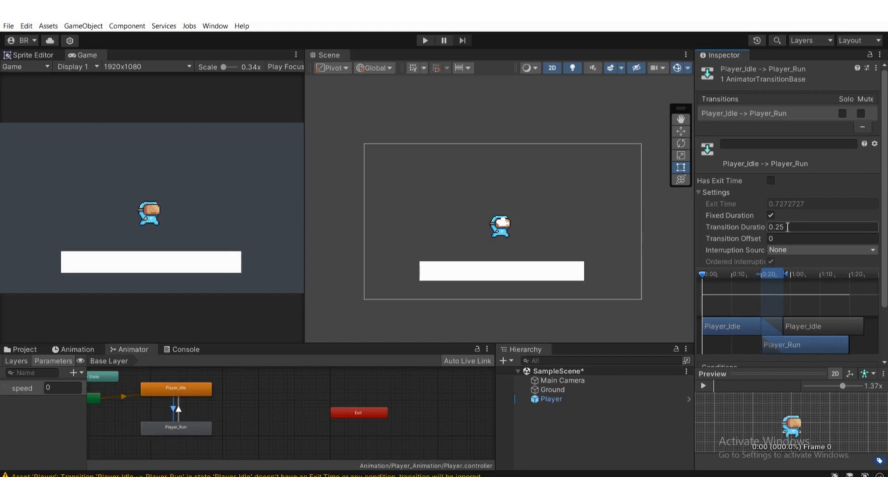
left_click_drag(786, 227, 769, 227)
type("0")
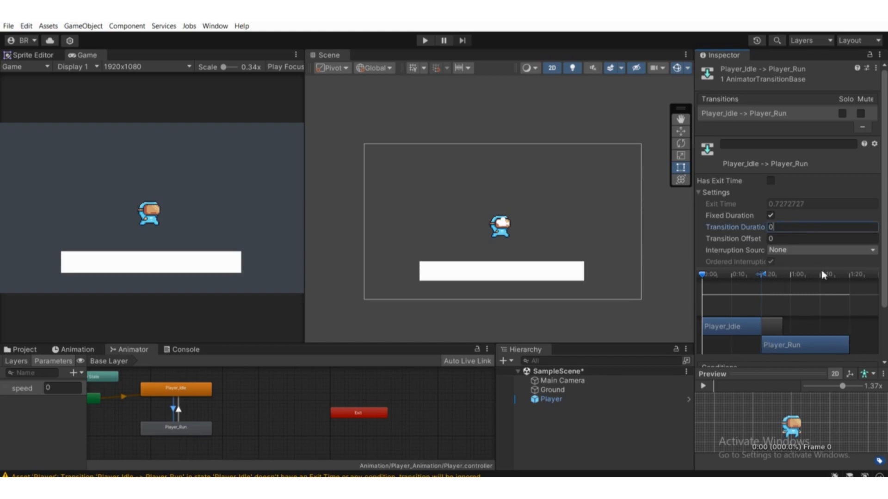
Add a condition to the Player_Idle to Player_Run transition requiring speed Greater than .1
scroll(794, 225, "down", 3)
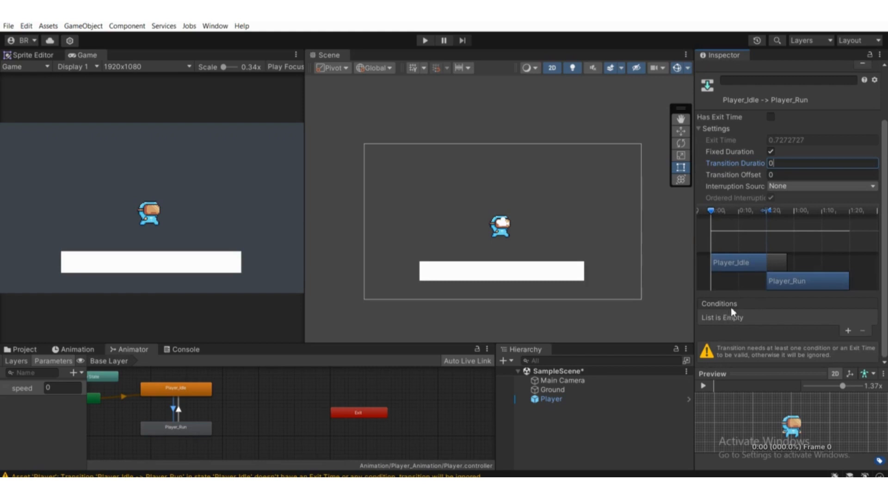
left_click(847, 331)
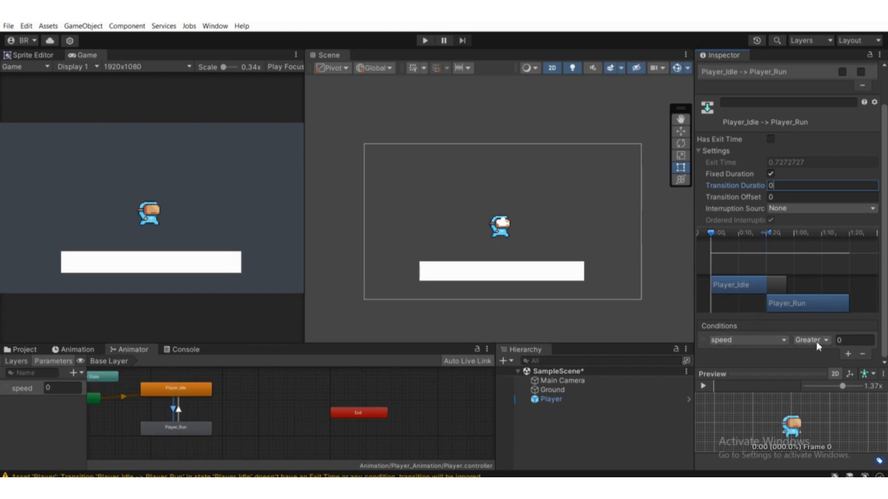
scroll(240, 389, "up", 3)
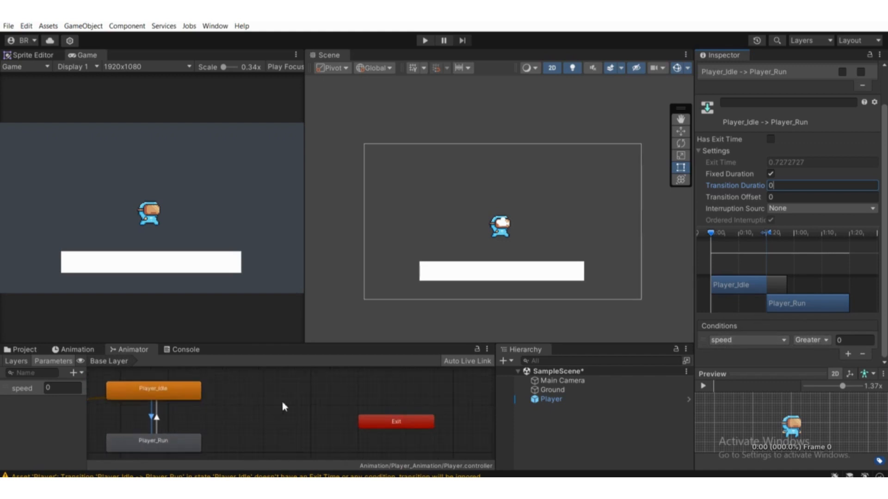
left_click(551, 399)
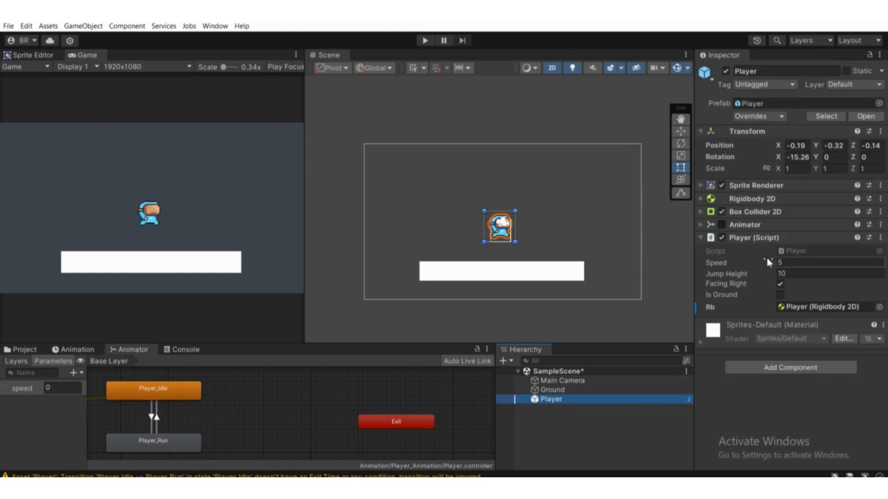
left_click(150, 418)
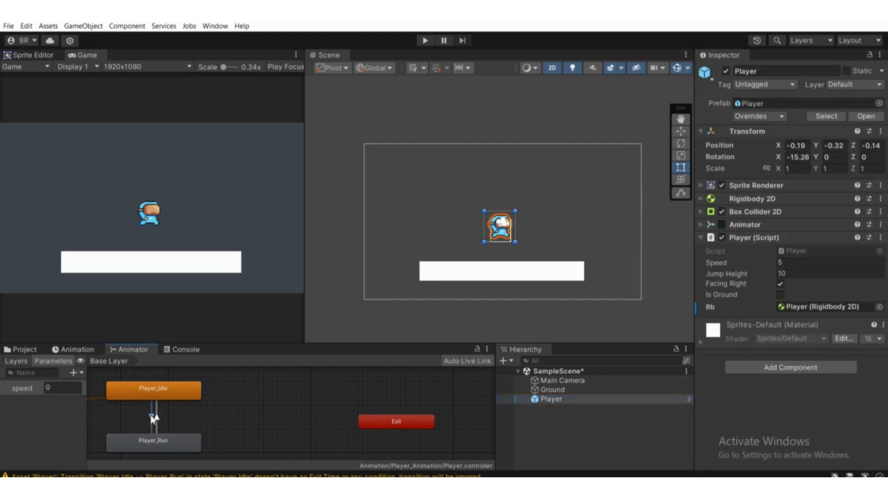
left_click(865, 393)
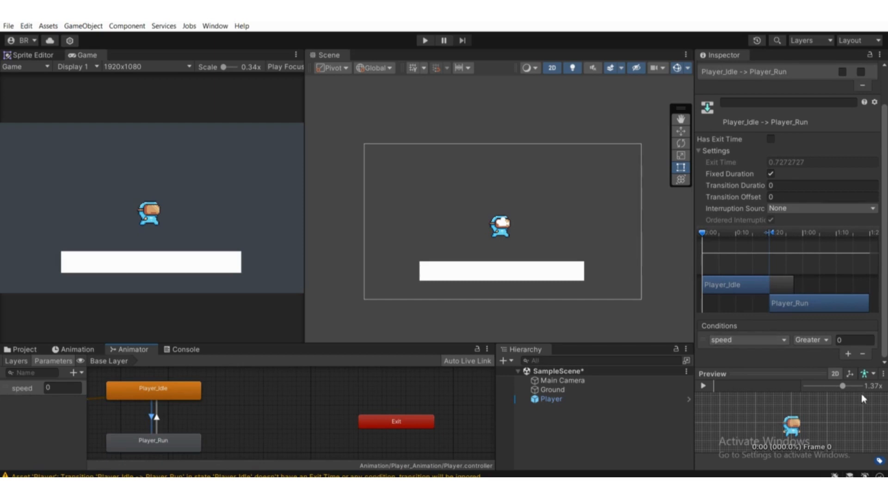
left_click(846, 341)
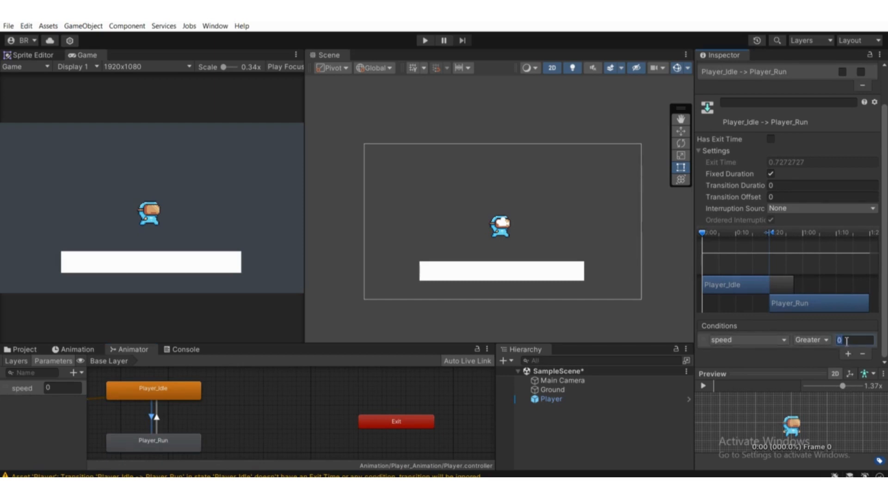
type(".1")
scroll(585, 187, "down", 2)
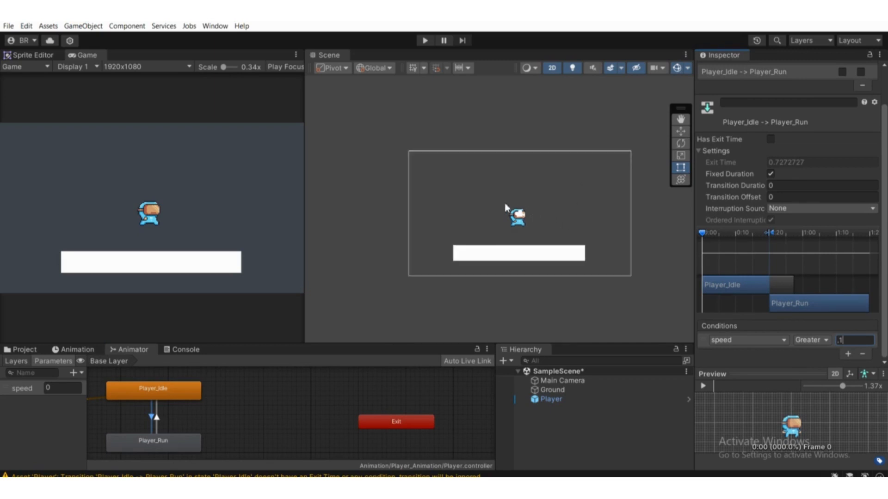
scroll(504, 209, "down", 1)
middle_click_drag(506, 214, 499, 218)
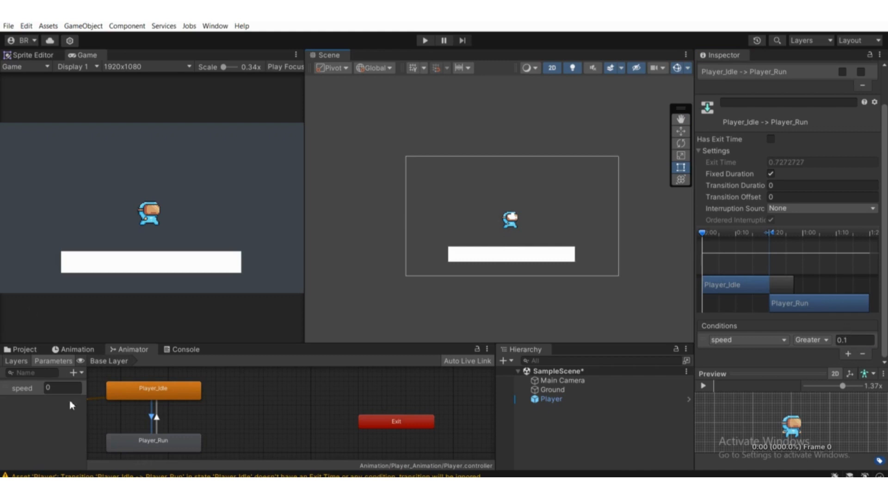
left_click(54, 390)
left_click_drag(52, 388, 36, 389)
left_click(60, 410)
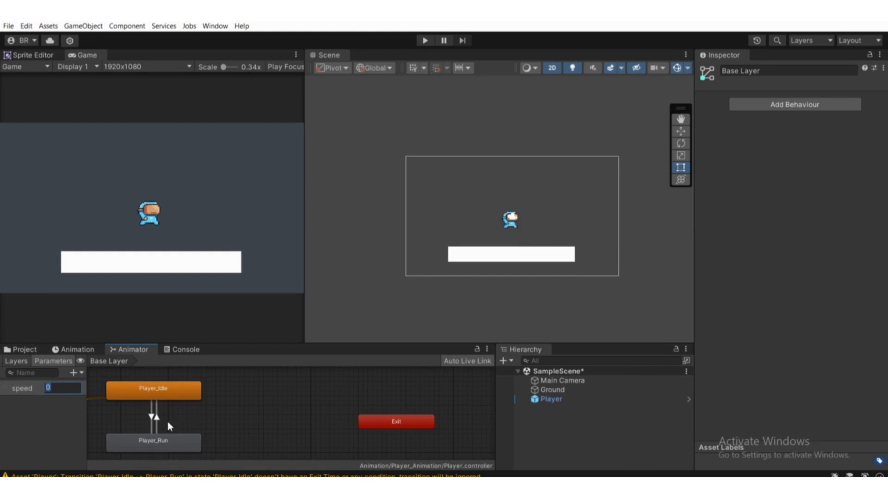
Turn off Has Exit Time on the Player_Run to Player_Idle transition and set its Transition Duration to 0
scroll(166, 418, "down", 3)
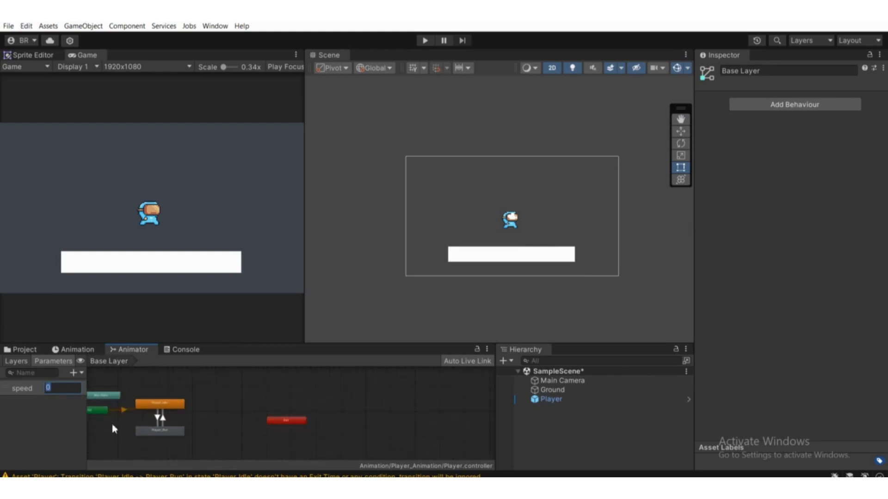
left_click(161, 418)
scroll(190, 415, "up", 3)
scroll(884, 332, "down", 2)
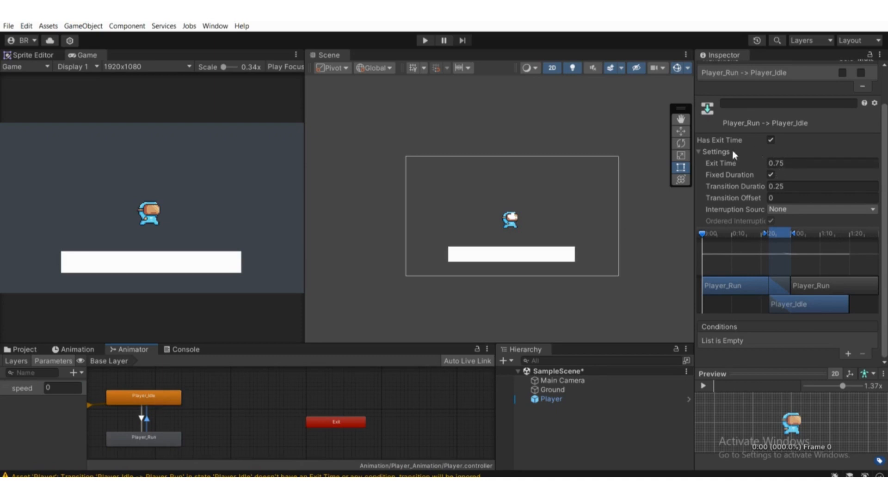
left_click(770, 140)
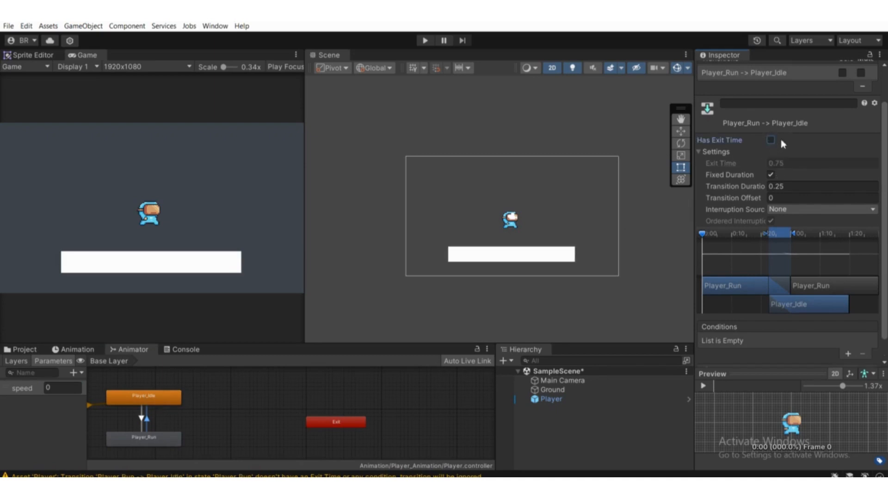
left_click(765, 186)
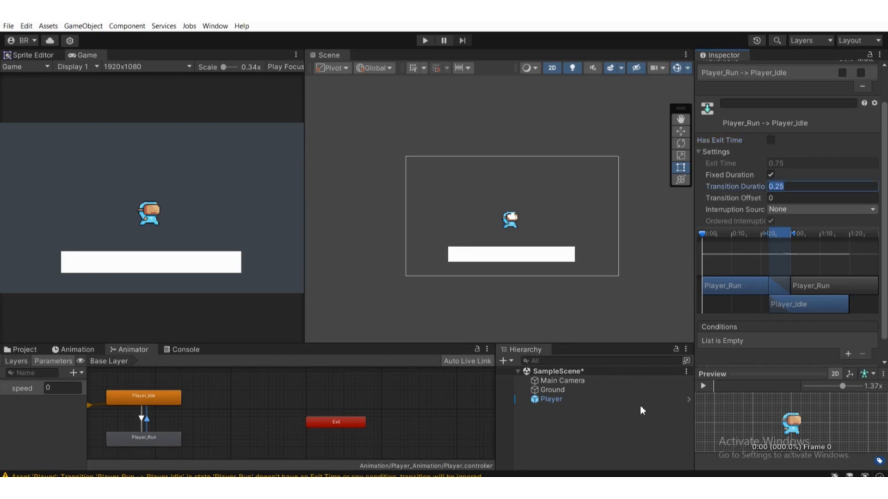
type("0")
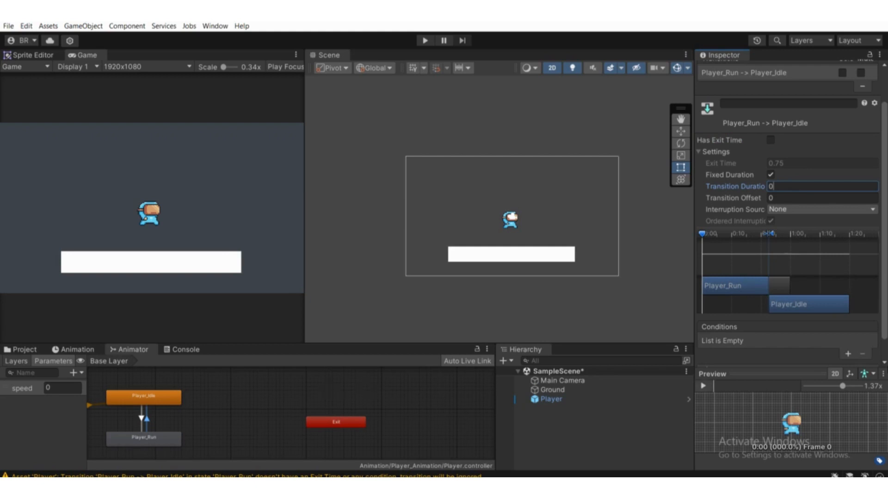
Add a condition to the Player_Run to Player_Idle transition requiring speed Less than .1
left_click(848, 354)
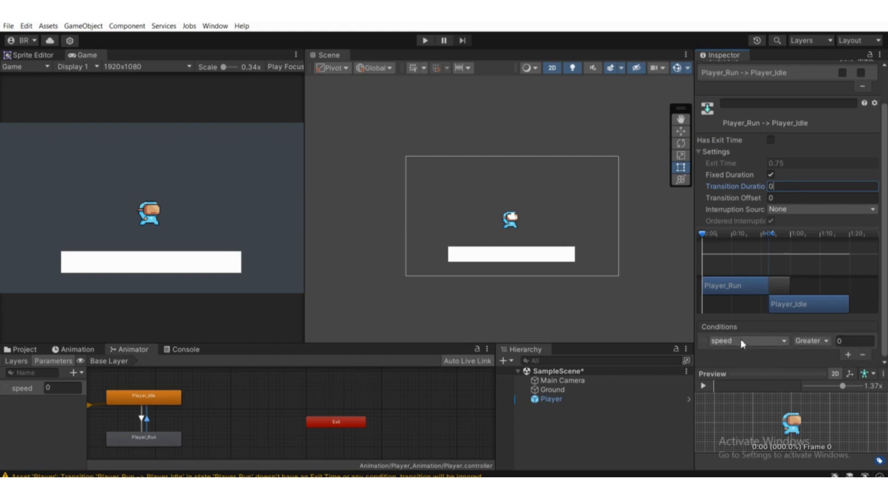
left_click(817, 344)
left_click(808, 365)
left_click(850, 341)
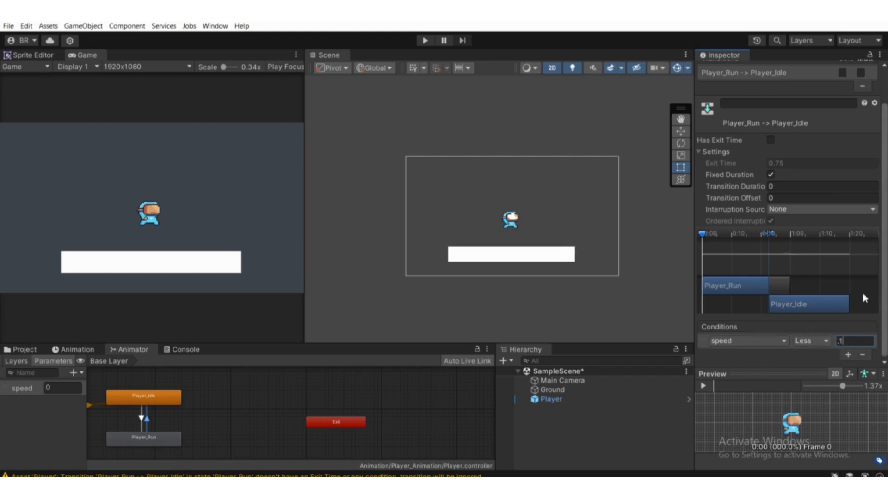
scroll(408, 288, "down", 4)
middle_click_drag(482, 295, 480, 299)
scroll(557, 296, "up", 3)
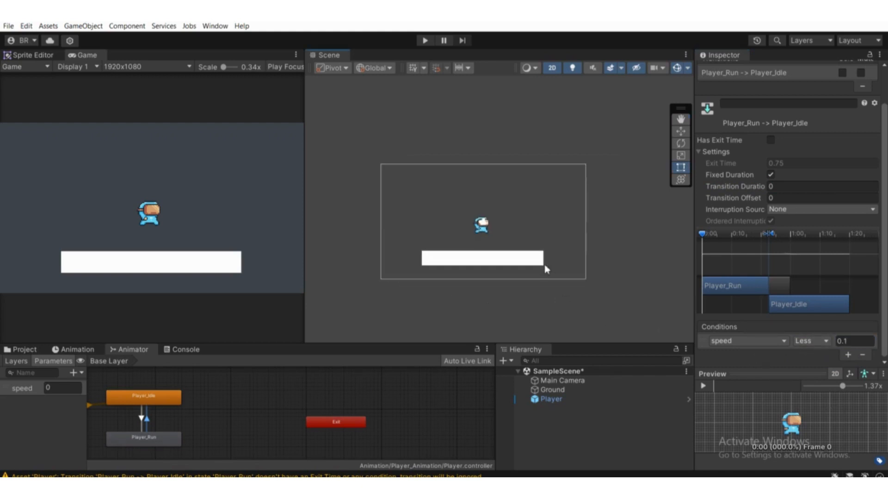
left_click(53, 389)
left_click_drag(62, 391, 49, 391)
Clear the warnings from the Console and return to the Animator graph
left_click(185, 350)
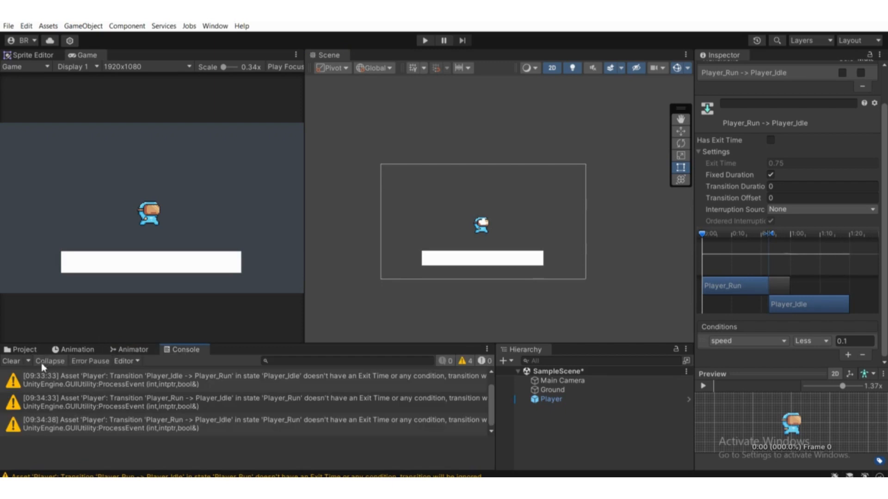
left_click(11, 361)
left_click(65, 349)
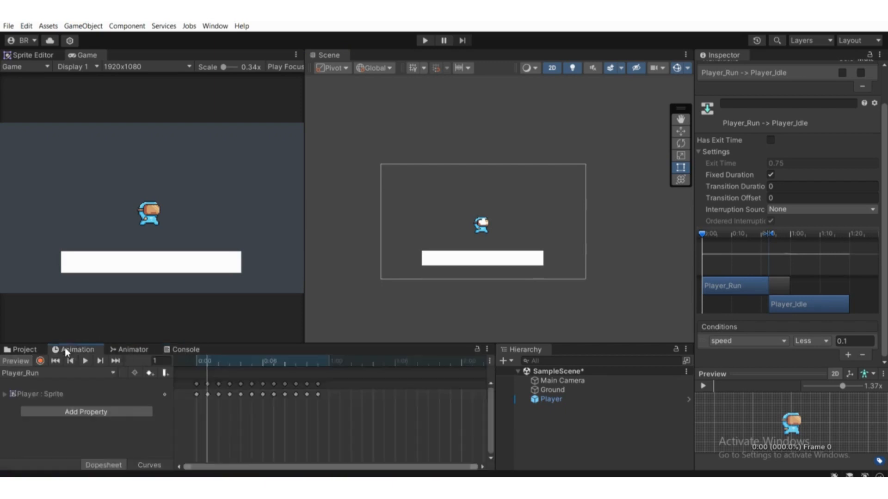
left_click(119, 350)
Test the transitions in Play mode by setting speed to 1 and back to 0, and stop playing
left_click(425, 40)
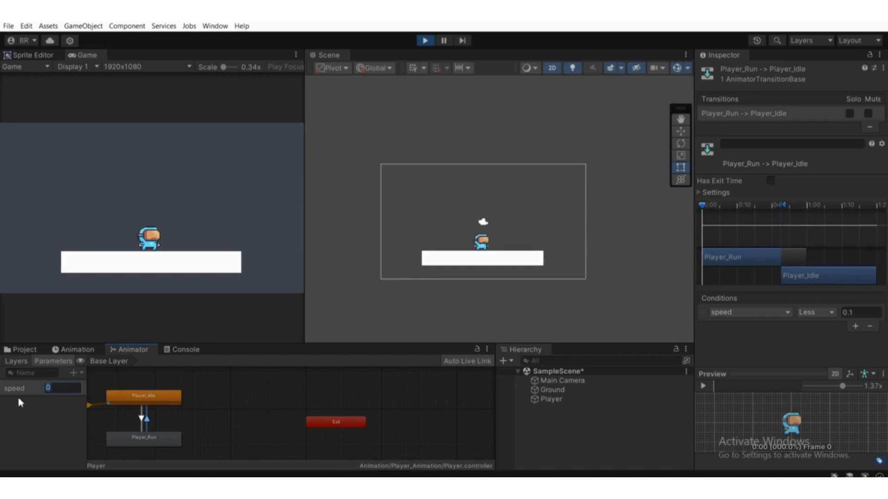
type("1")
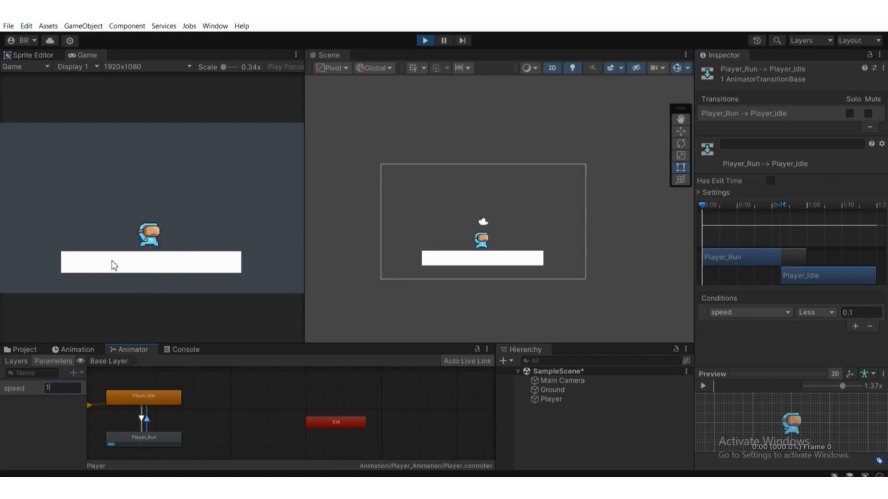
key("BackSpace")
type("0")
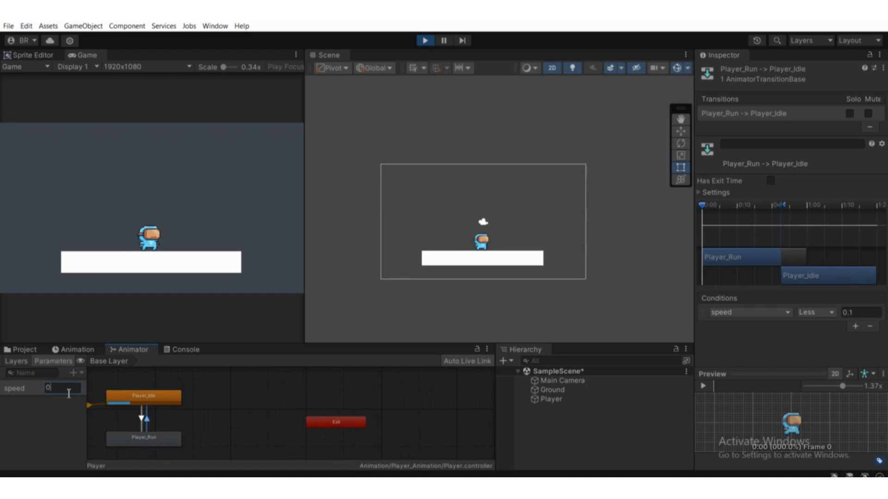
key("ctrl+p")
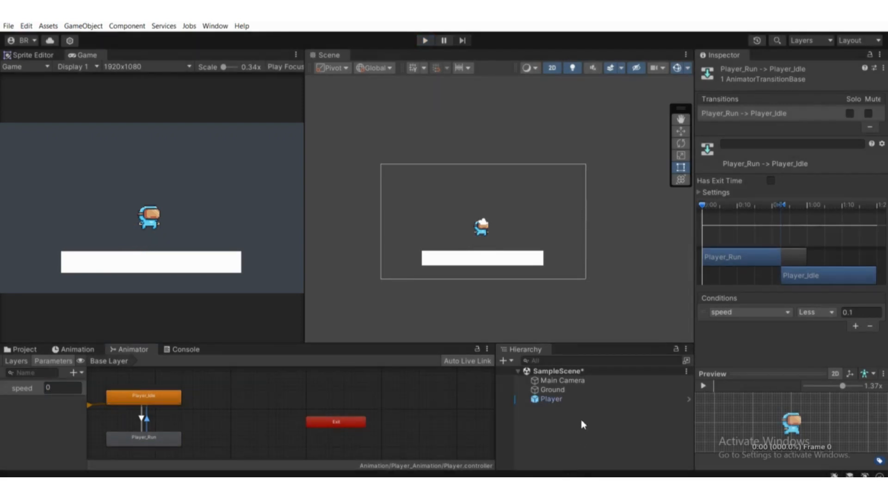
Select the Player object and open its Player script in the code editor
left_click(576, 401)
left_click(557, 400)
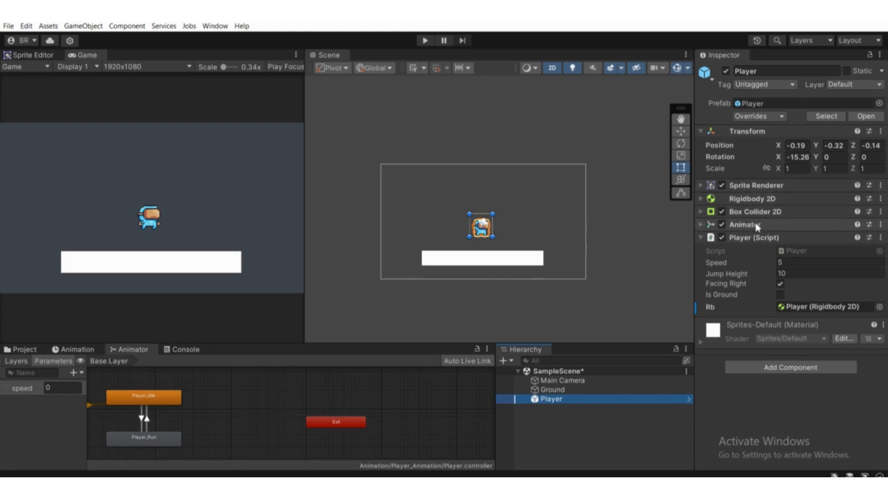
left_click(790, 249)
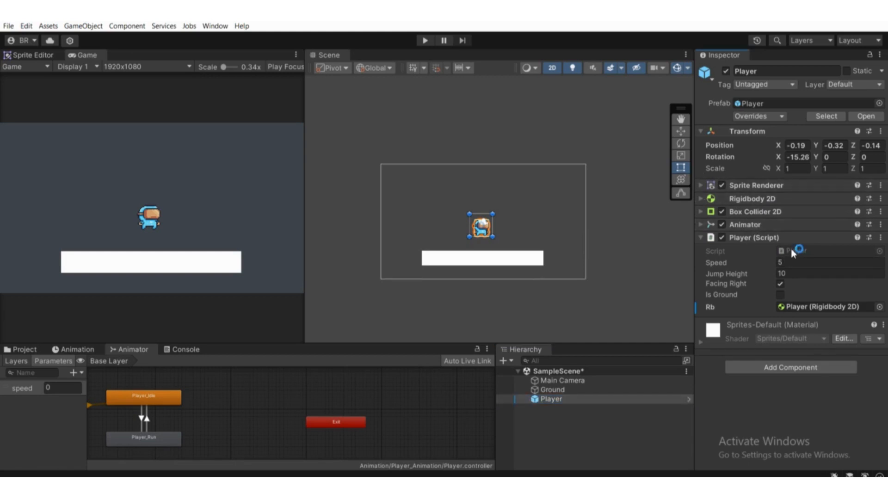
double_click(791, 252)
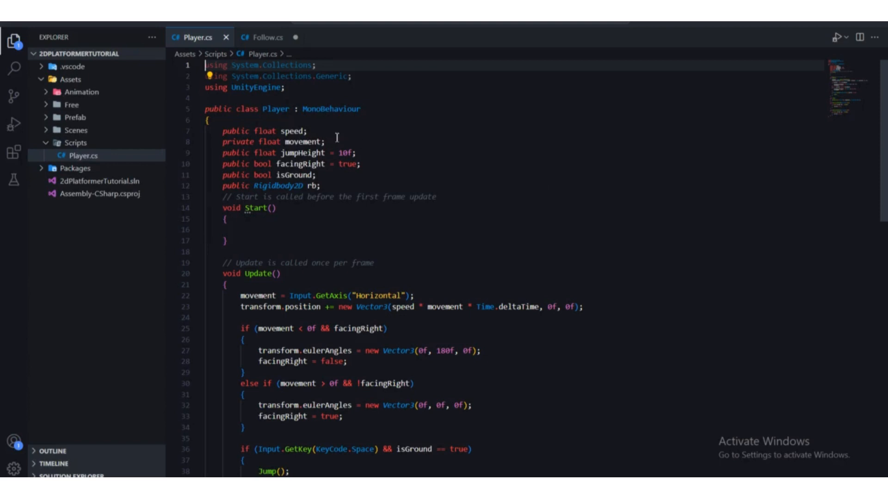
Declare a public Animator variable named animator below the rb declaration in Player.cs and save the script
left_click(336, 189)
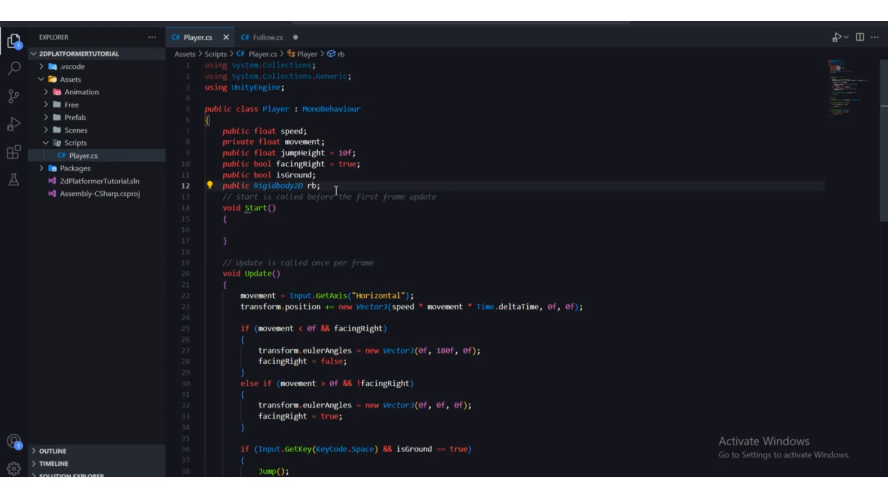
key("Return")
type("pub")
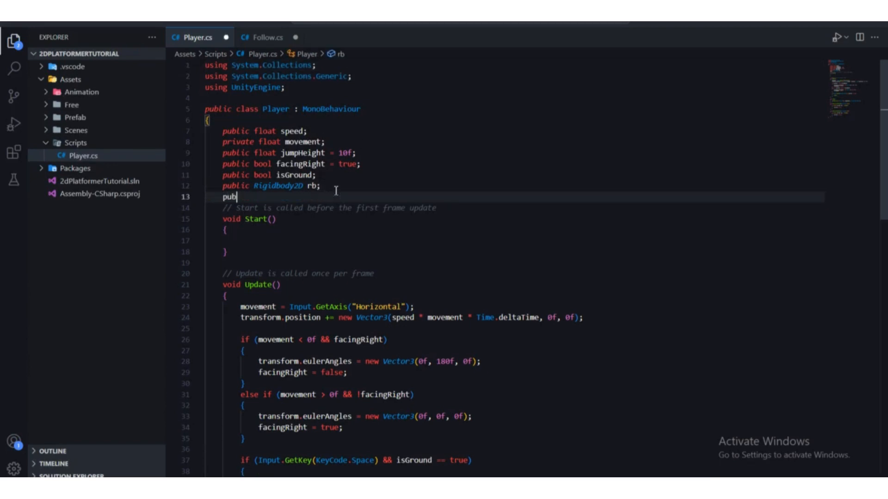
type("lic anima")
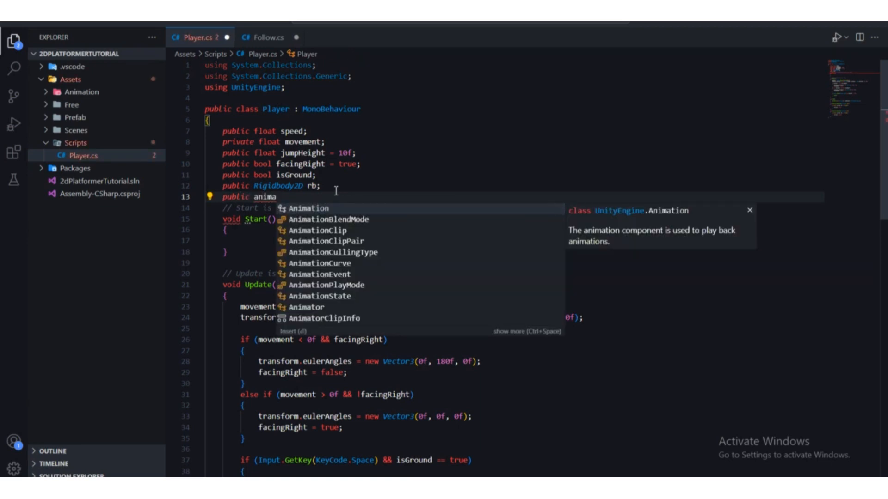
type("tor")
key("Return")
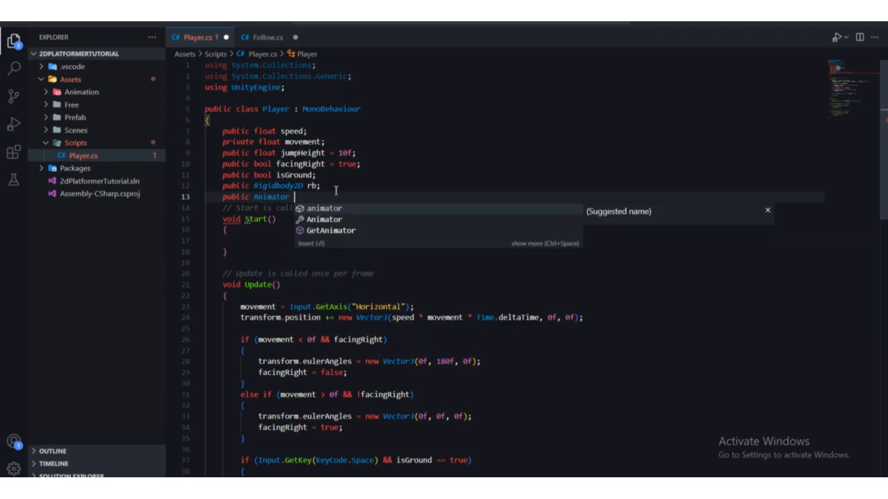
key("Return")
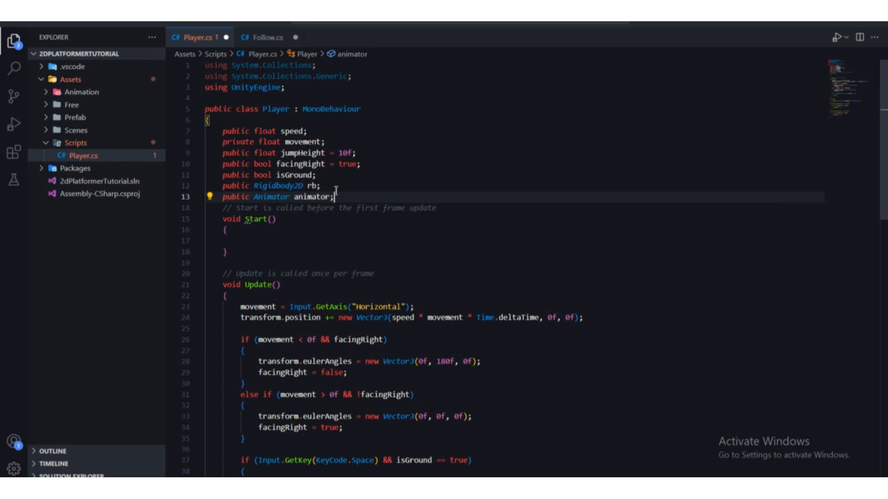
scroll(337, 190, "down", 4)
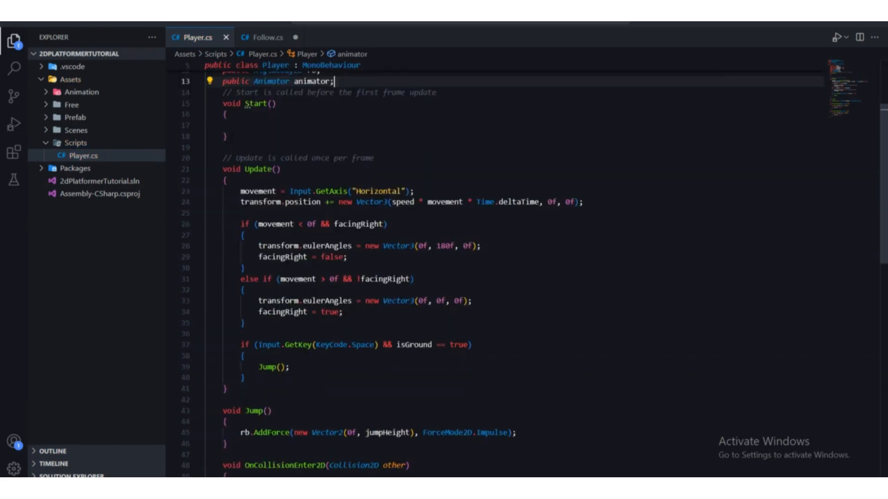
Switch back to Unity and assign the Player's Animator component to the script's Animator field
key("alt+Tab")
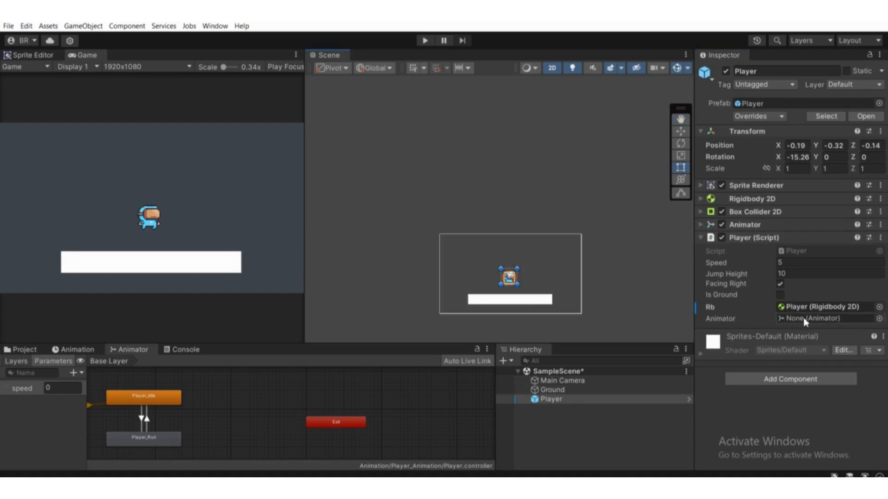
left_click_drag(748, 225, 841, 320)
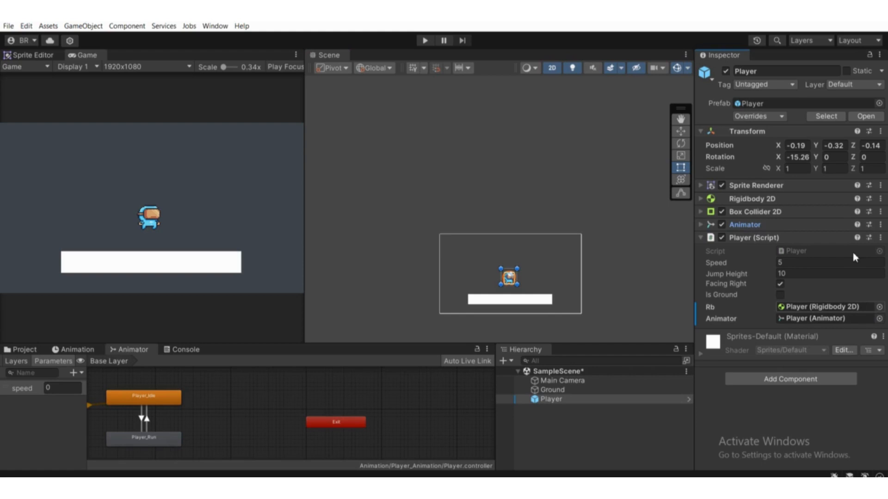
scroll(133, 397, "down", 3)
middle_click_drag(135, 396, 221, 403)
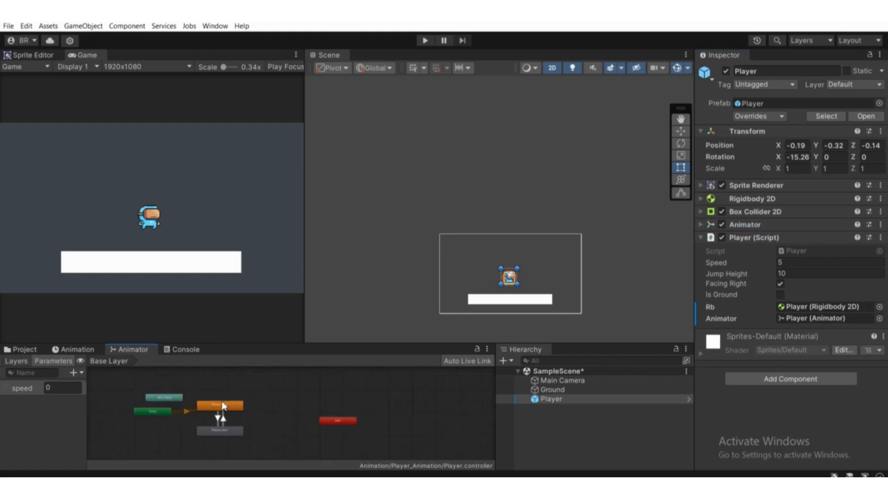
scroll(221, 404, "up", 3)
Switch to the code editor and examine the Update method in Player.cs, from its header to the jump check
key("alt+Tab")
scroll(428, 402, "down", 5)
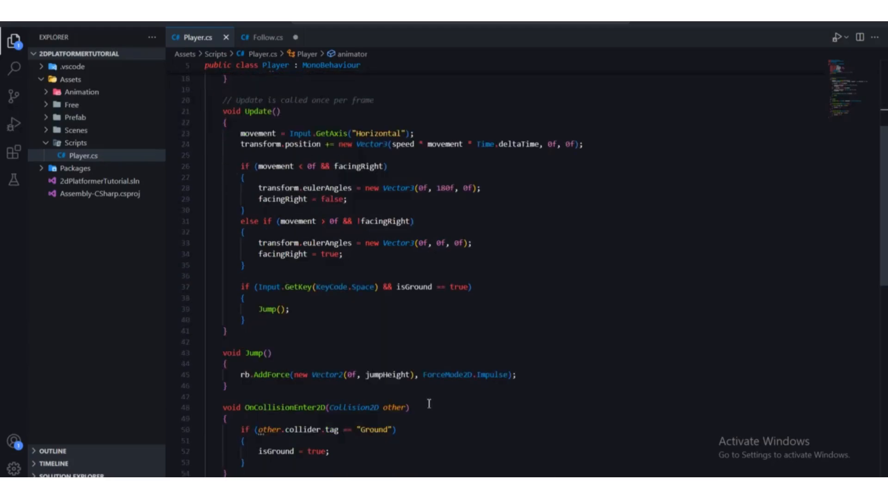
scroll(429, 404, "up", 6)
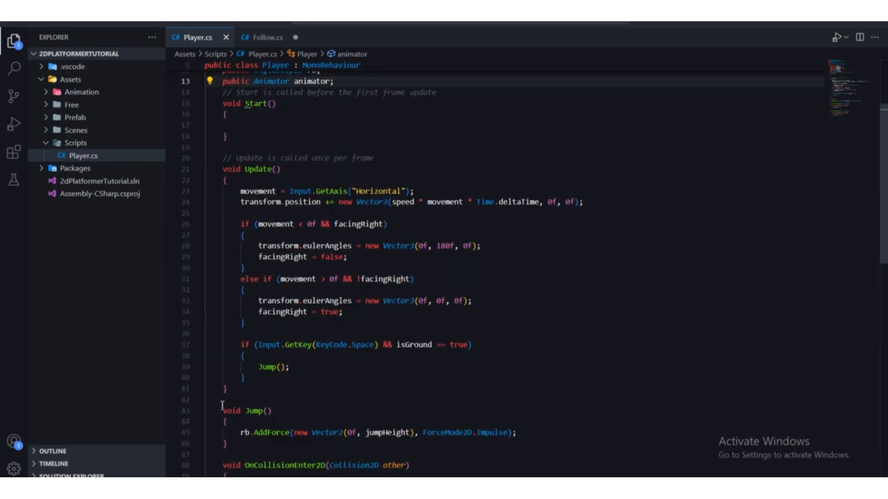
left_click_drag(227, 389, 223, 170)
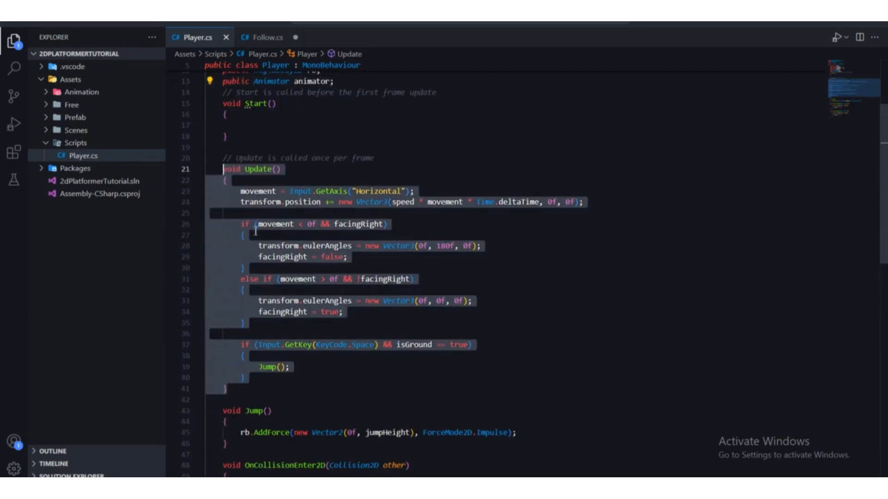
scroll(255, 232, "down", 2)
left_click(254, 299)
left_click(253, 321)
scroll(323, 311, "up", 4)
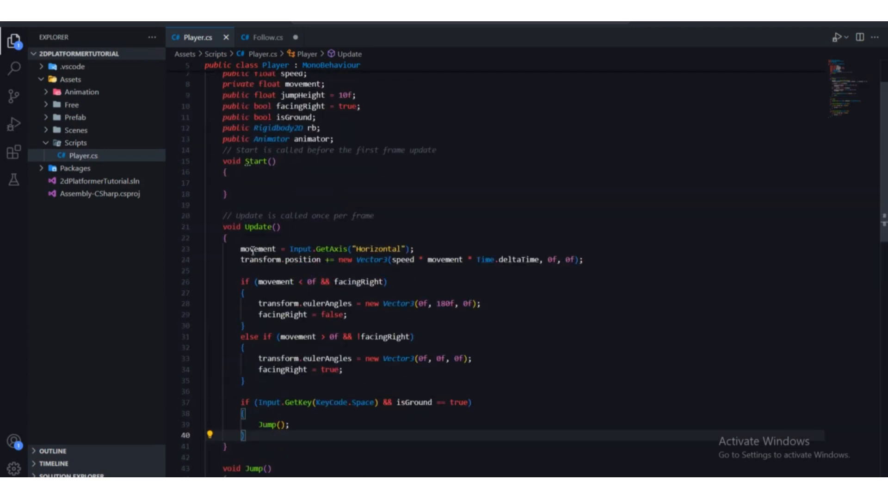
left_click(233, 227)
scroll(260, 354, "down", 3)
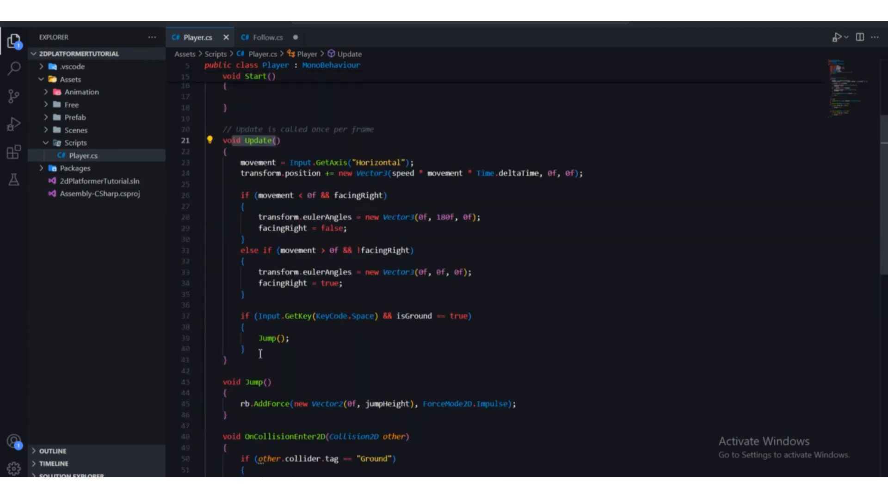
Start a new if statement below the jump check inside the Update method of Player.cs
left_click(261, 354)
key("Return")
key("Return")
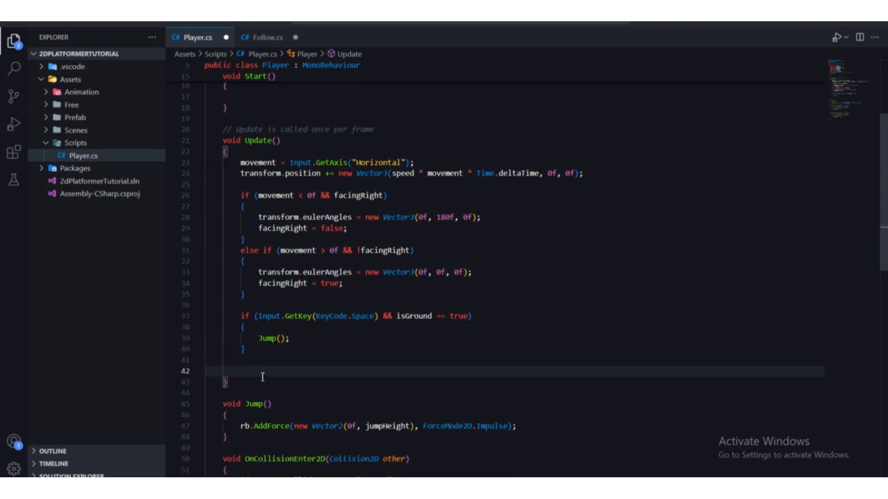
type("if (")
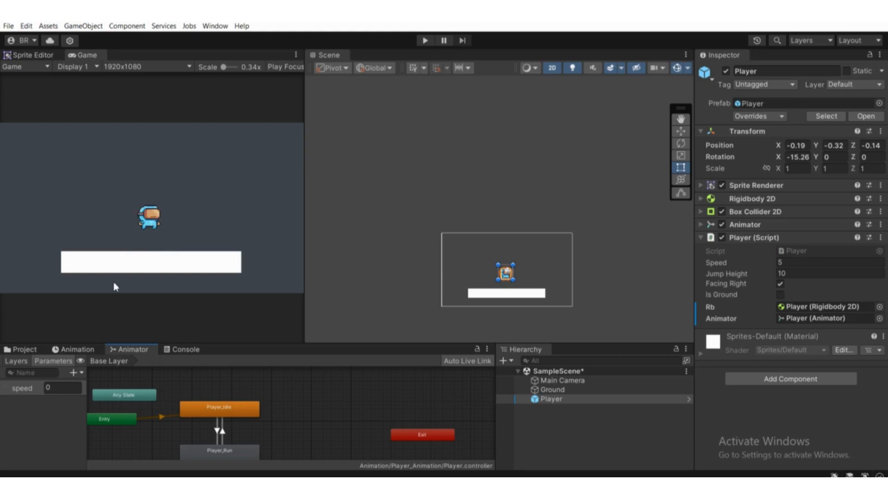
Switch to Unity and examine the speed condition of the Player_Run to Player_Idle transition
left_click(224, 435)
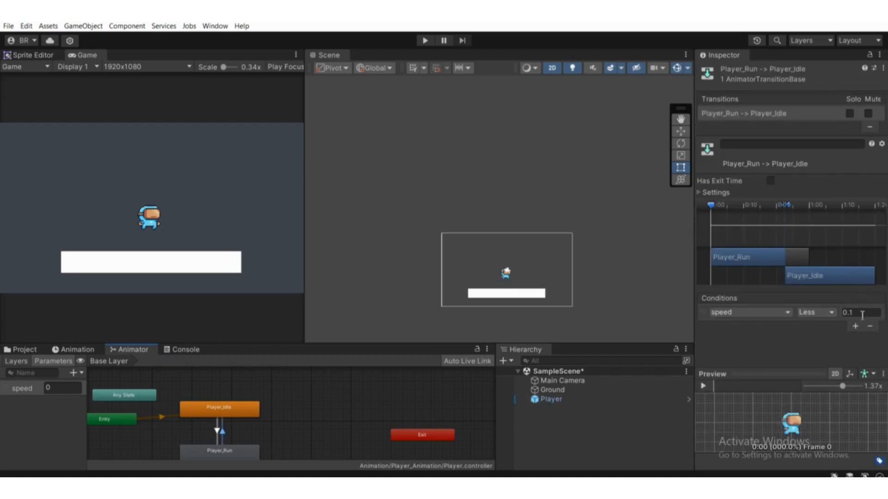
left_click(843, 313)
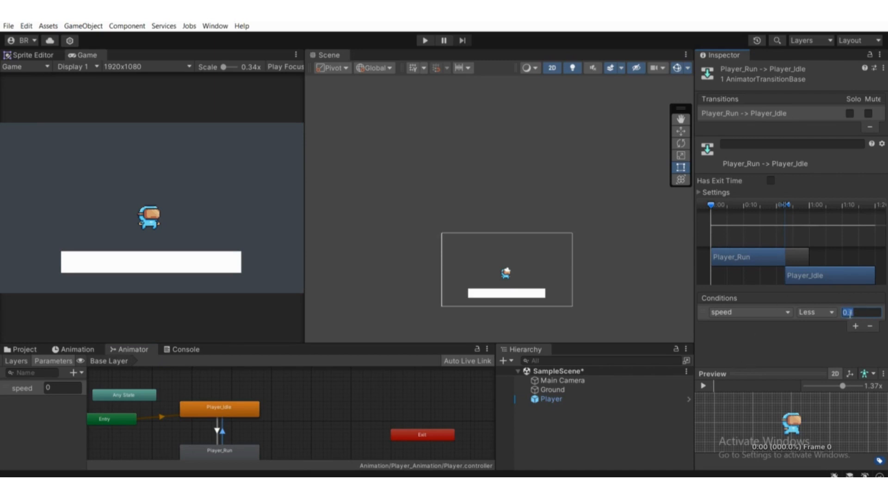
left_click(856, 312)
left_click(821, 352)
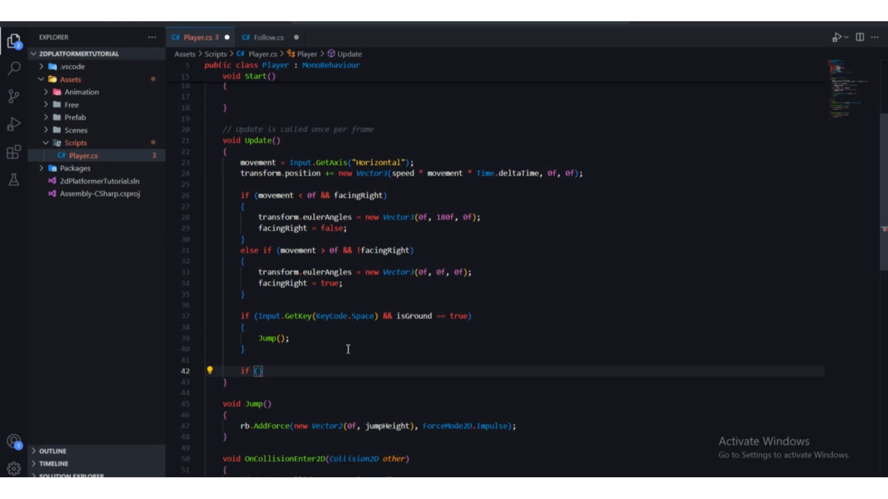
Switch back to the code editor and enter a Mathf.Abs() call as the new if statement's condition
type("MatchTargetWeightMask=")
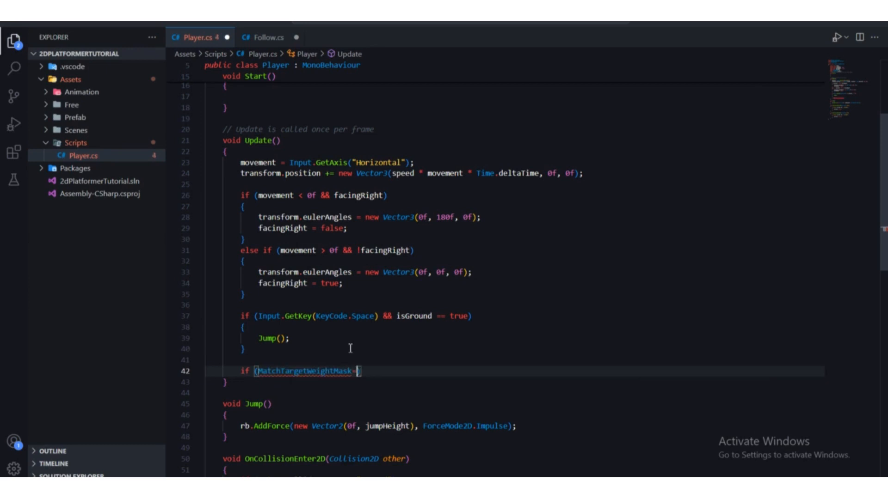
key("ctrl+z")
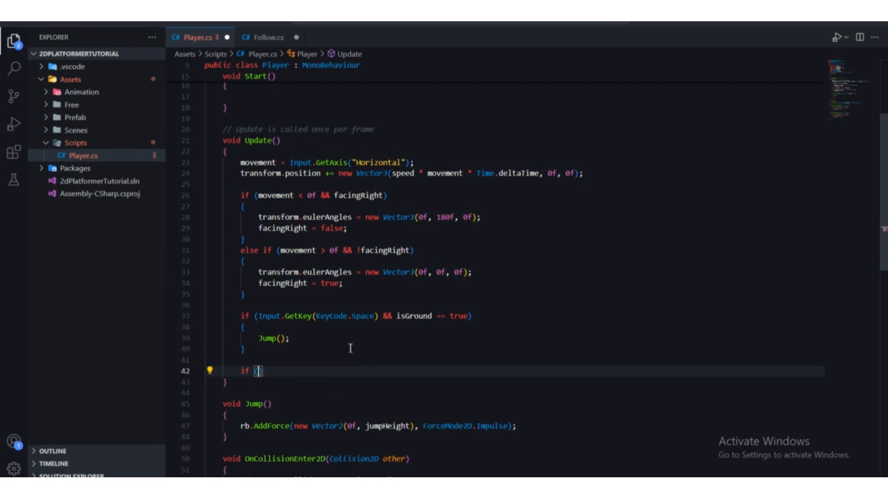
type("Mathf")
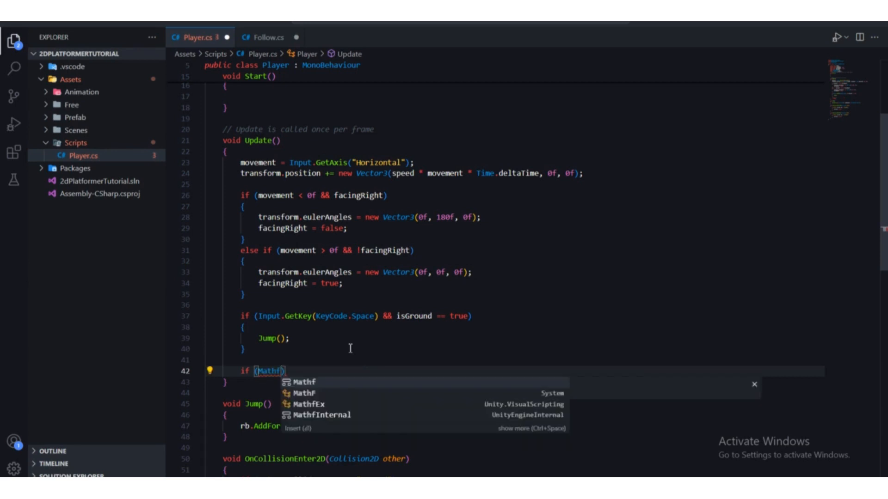
key("Escape")
type(".a")
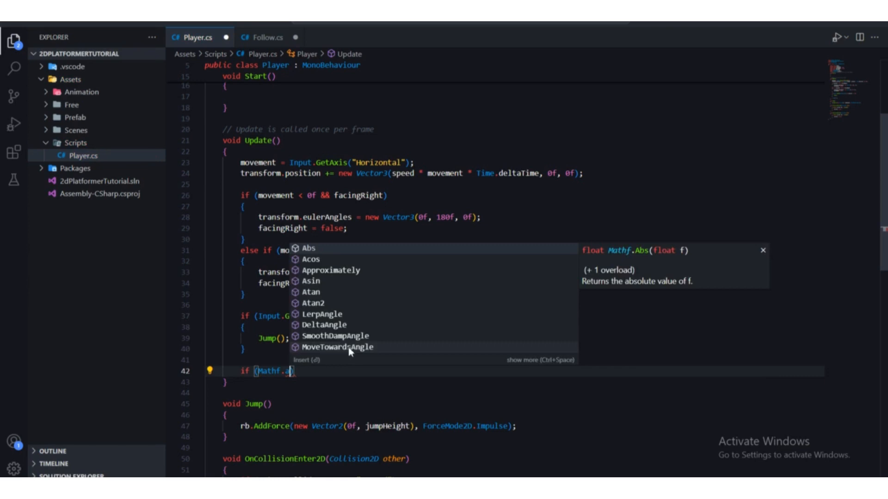
type("bsol")
key("BackSpace")
key("BackSpace")
key("BackSpace")
key("BackSpace")
key("BackSpace")
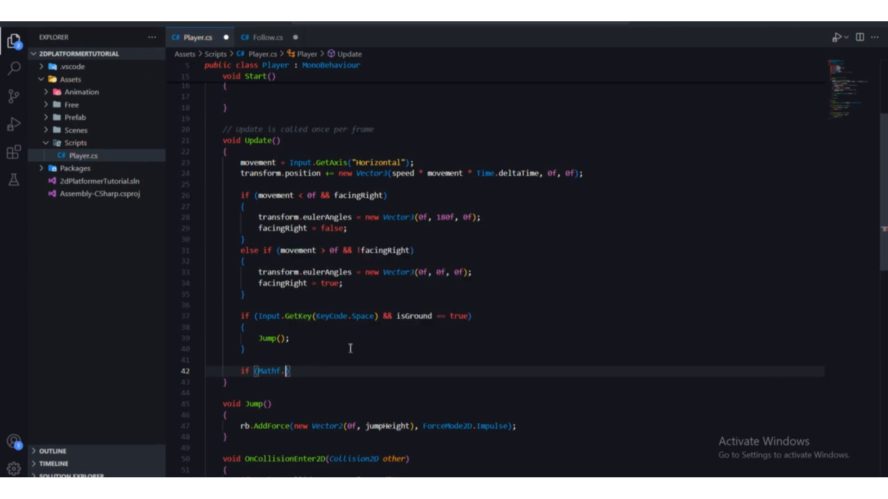
type("Abs(")
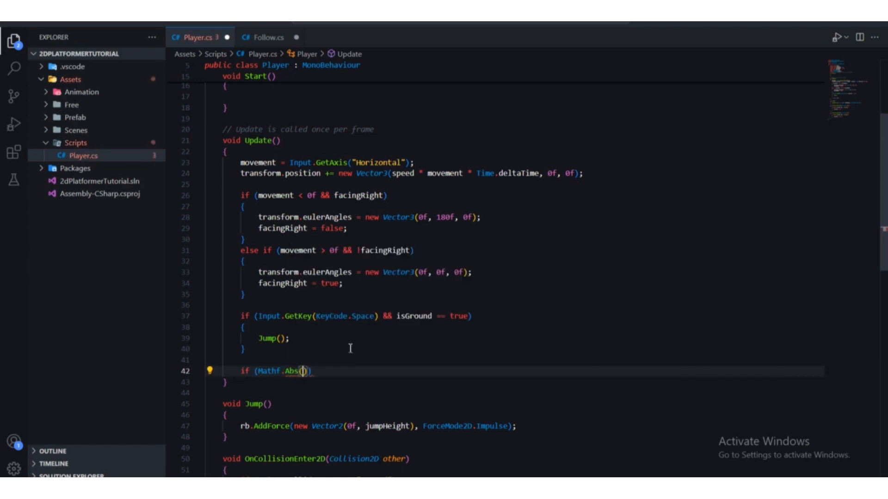
Pass movement as the argument of Mathf.Abs in the new if condition
left_click_drag(255, 372, 318, 377)
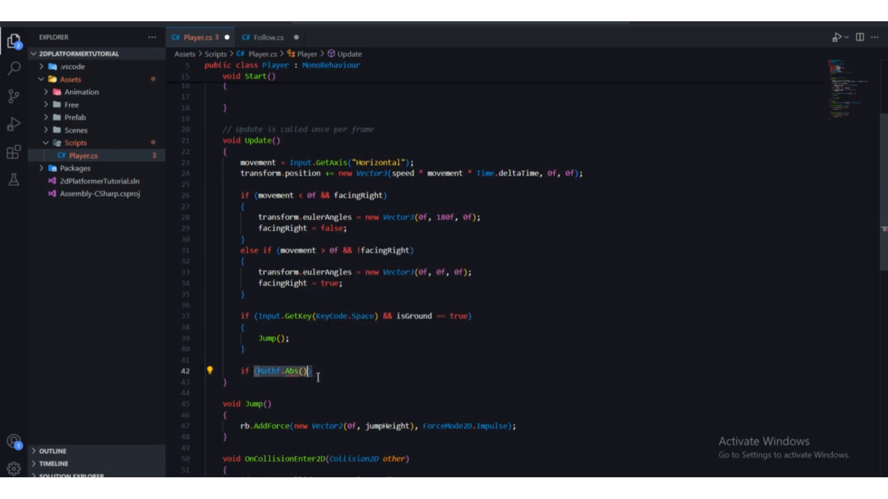
left_click(349, 384)
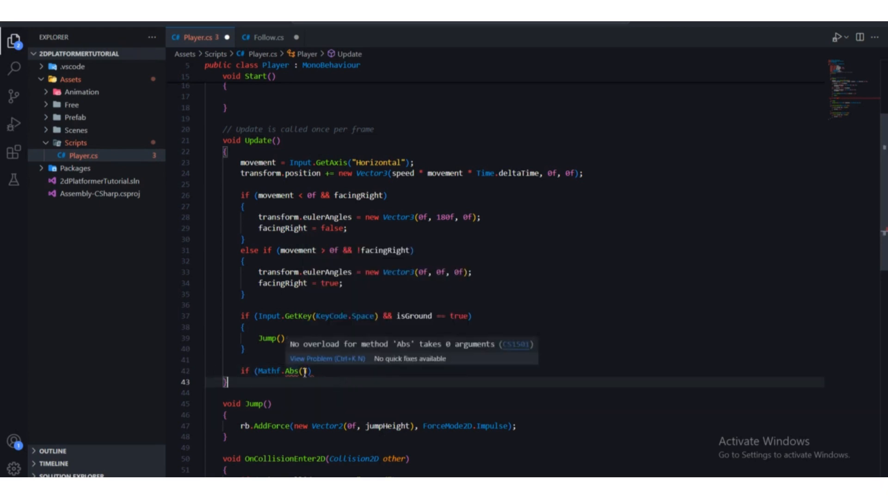
left_click(304, 372)
mouse_move(258, 371)
left_mouse_down()
mouse_move(299, 373)
mouse_move(259, 374)
left_mouse_up()
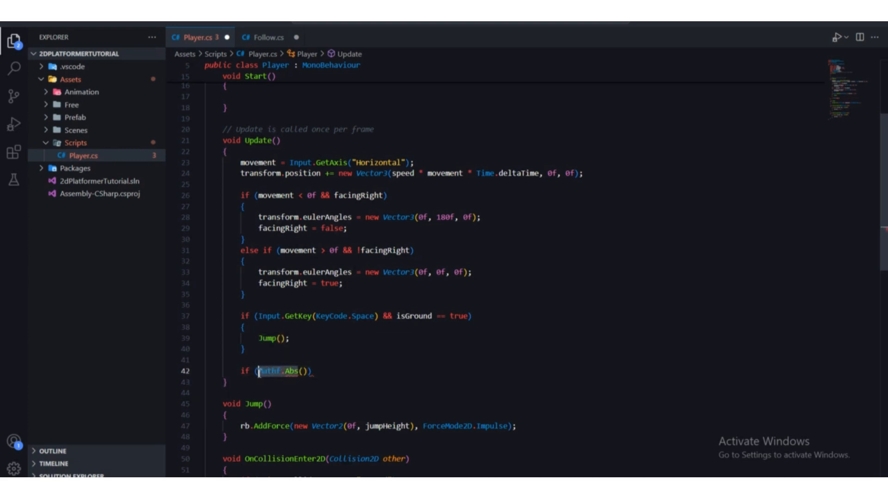
left_click(305, 370)
type("mo")
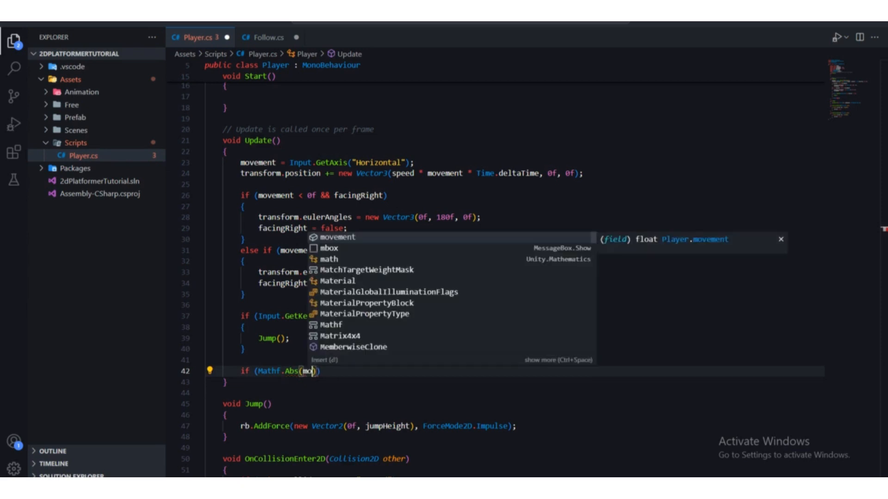
type("ve")
key("Return")
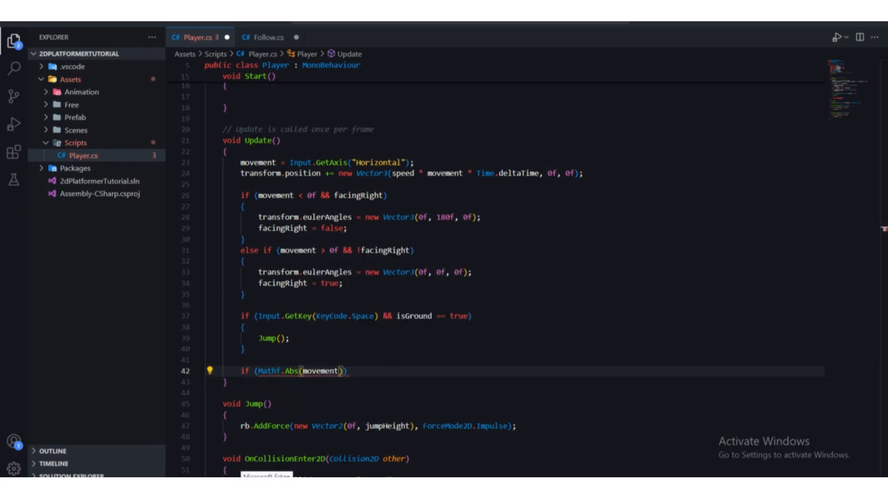
type(")")
key("BackSpace")
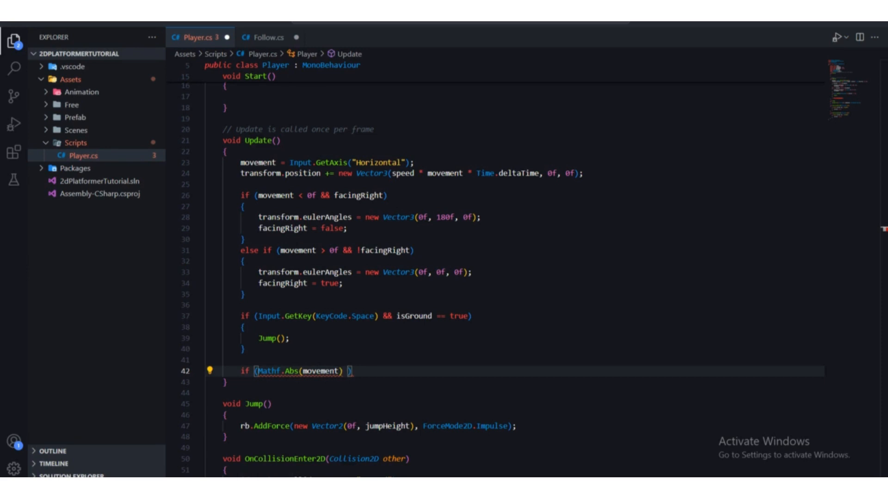
Complete the if condition with the comparison > .1f and add an empty braces block below it
type("> 0")
key("BackSpace")
type(".1f")
key("Return")
type("{")
key("Return")
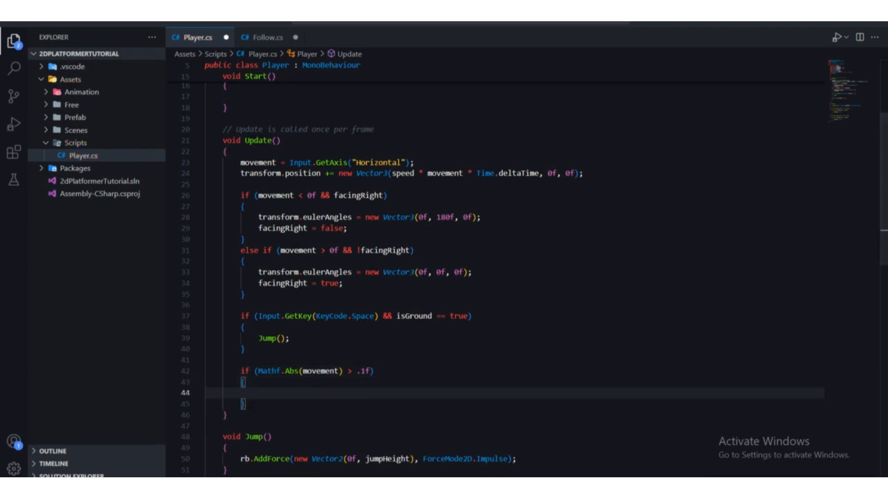
Switch to Unity and examine the speed condition and threshold of the Player_Idle to Player_Run transition
mouse_move(527, 488)
left_click(529, 439)
scroll(645, 231, "down", 1)
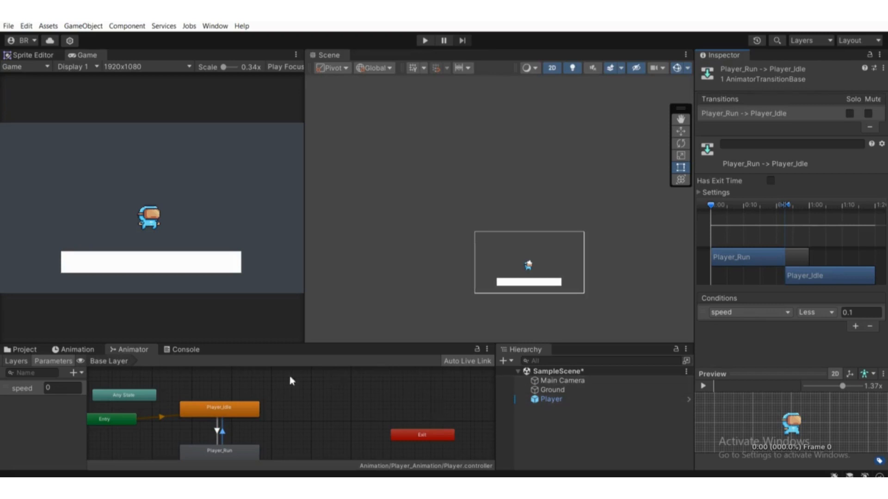
scroll(213, 430, "up", 2)
left_click(221, 430)
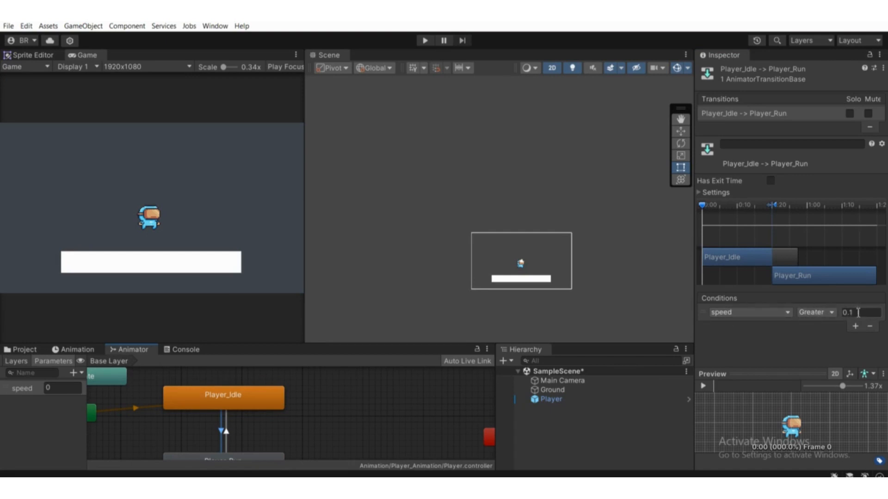
left_click(844, 314)
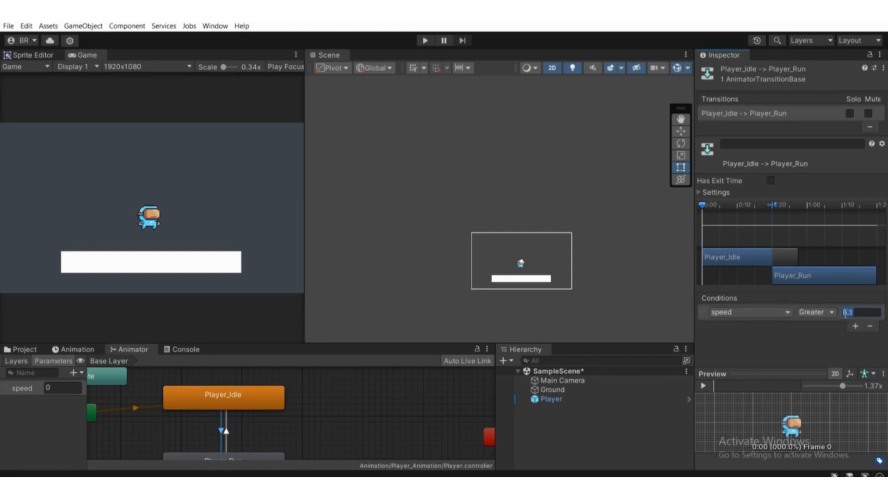
left_click(774, 341)
left_click_drag(858, 313, 839, 312)
left_click(820, 341)
left_click_drag(859, 313, 839, 319)
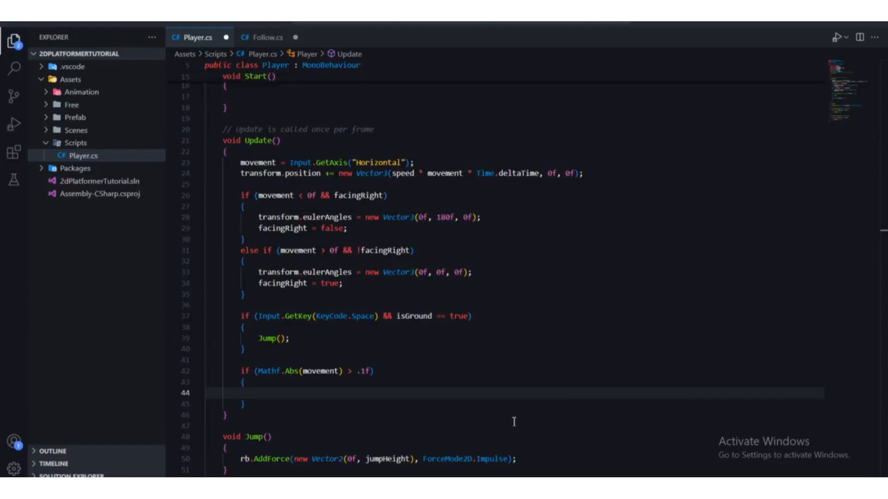
Review the Mathf.Abs(movement) > .1f check in Player.cs and compare it with the Player_Idle to Player_Run threshold in Unity
scroll(510, 421, "down", 2)
type("{")
key("Return")
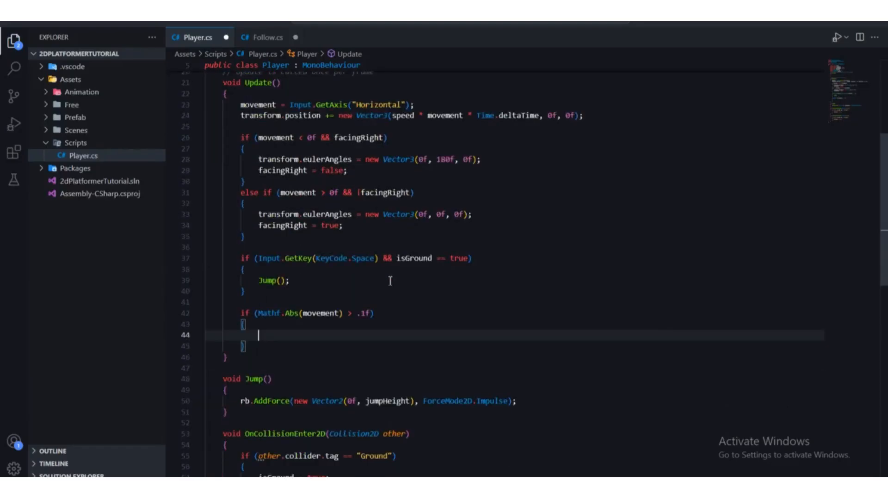
left_click_drag(258, 313, 341, 314)
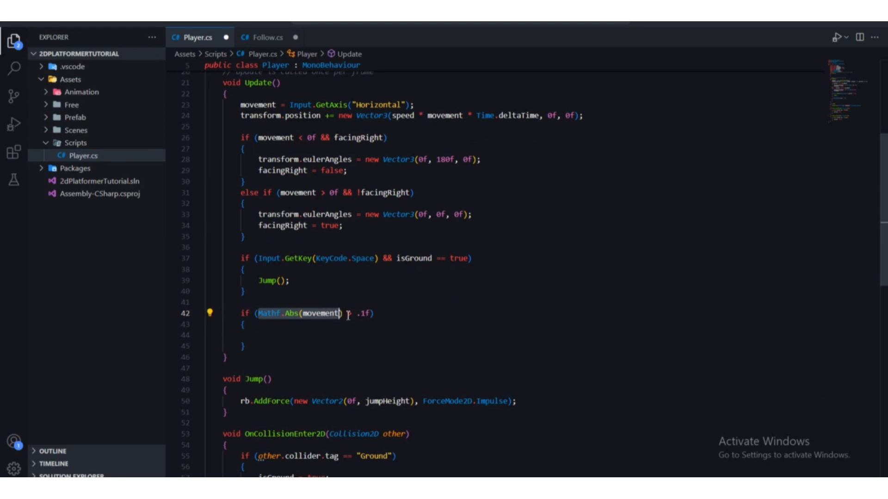
left_click(342, 314)
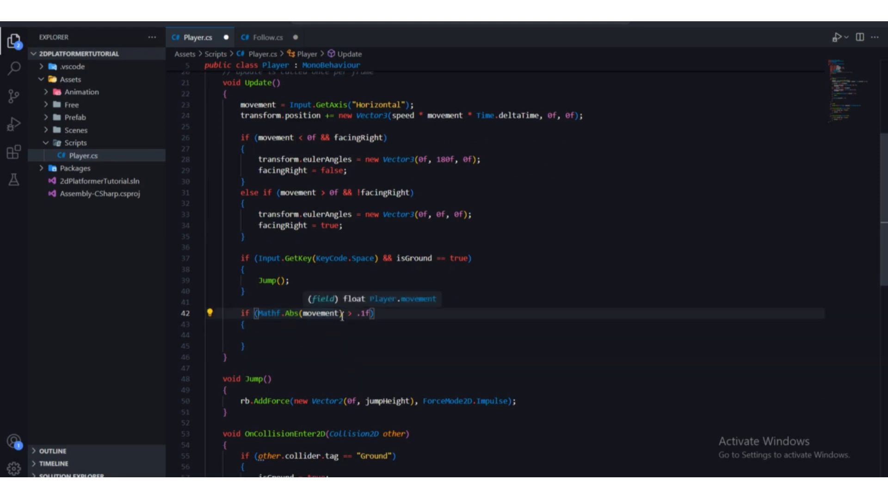
left_click_drag(339, 314, 303, 314)
scroll(317, 320, "down", 1)
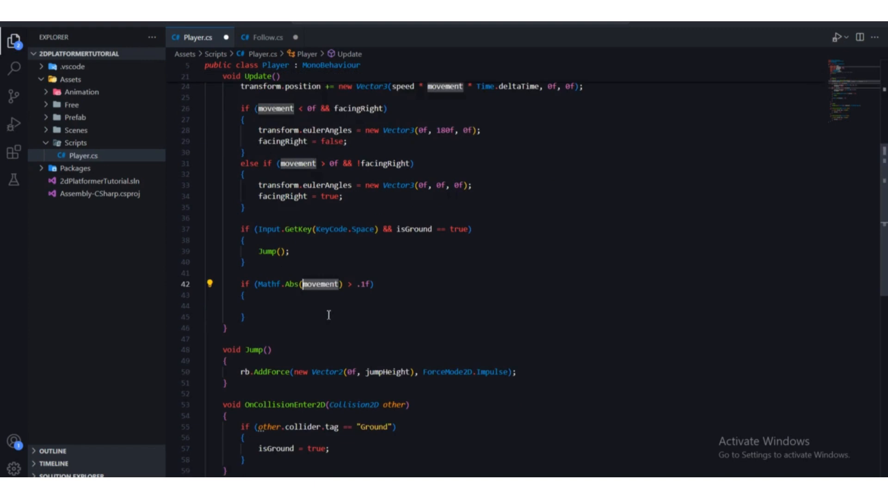
left_click(328, 315)
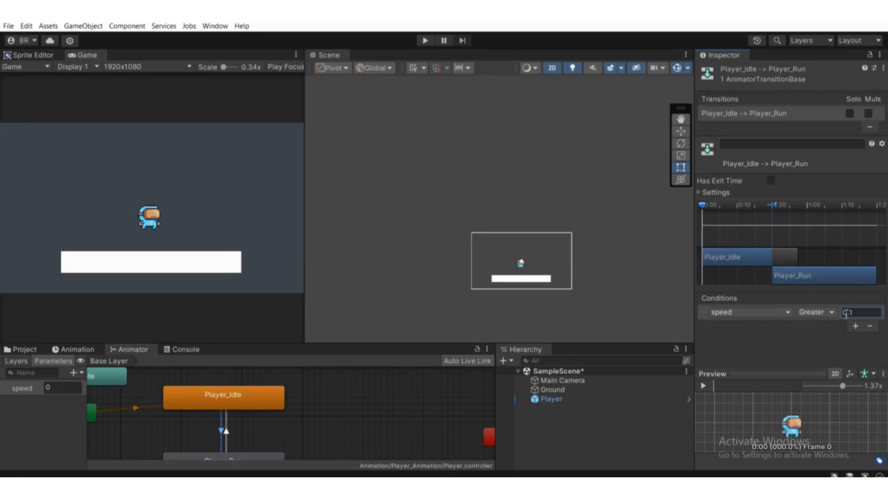
left_click_drag(852, 317, 843, 318)
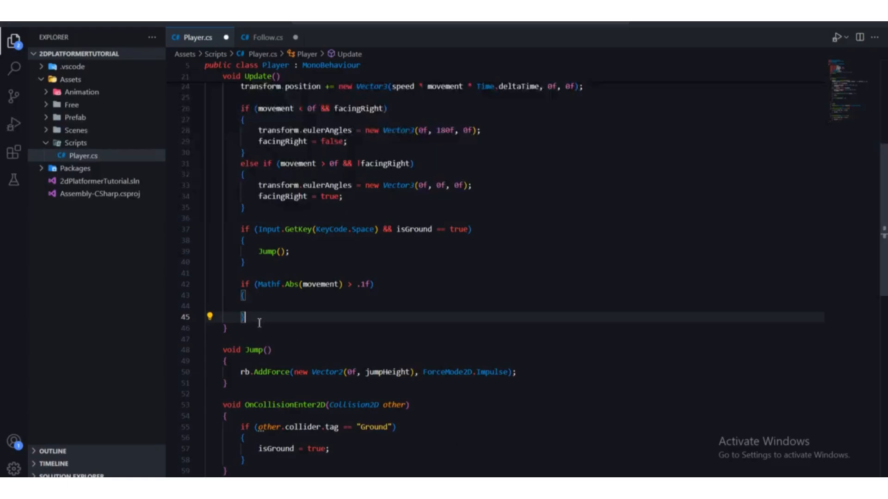
Examine Mathf.Abs and where movement is used in the Update method of Player.cs, and return to the transition's threshold in Unity
scroll(462, 277, "down", 1)
left_click_drag(257, 256, 296, 256)
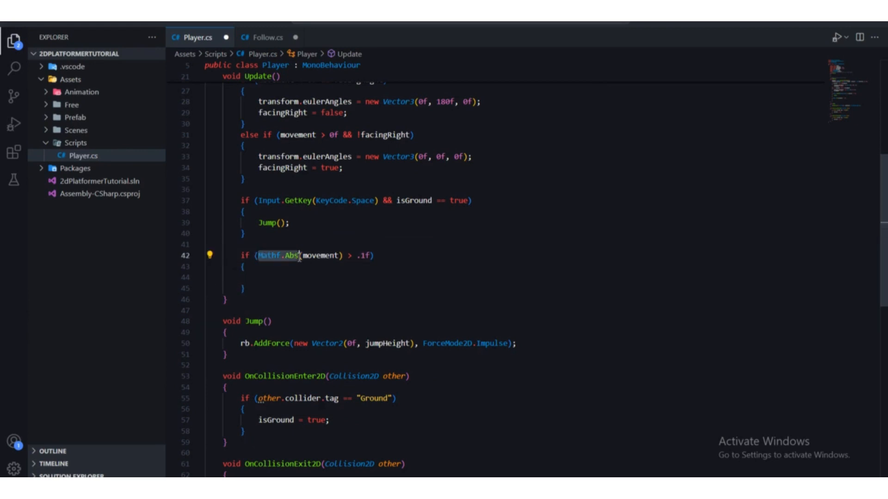
left_click(293, 277)
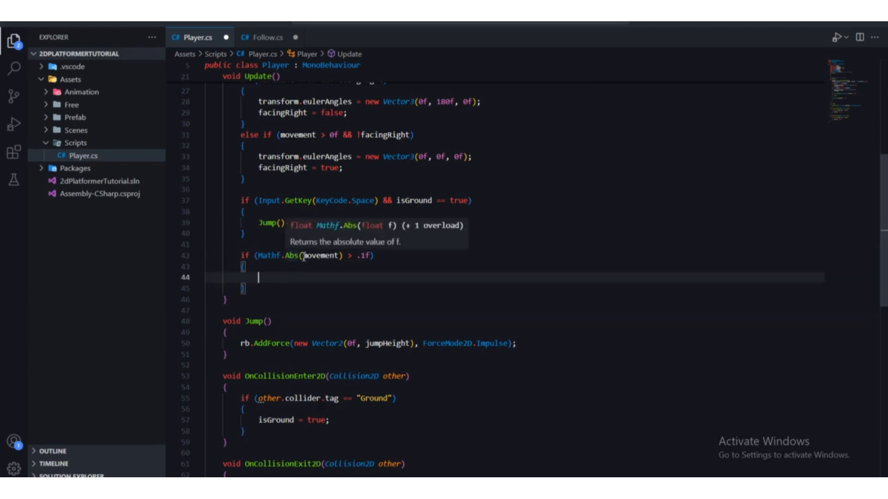
left_click_drag(304, 256, 342, 257)
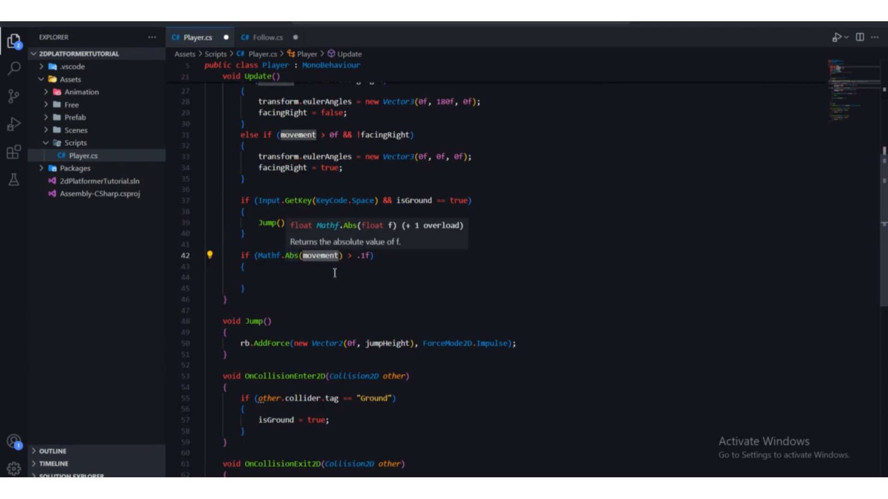
scroll(335, 273, "up", 1)
scroll(270, 247, "up", 2)
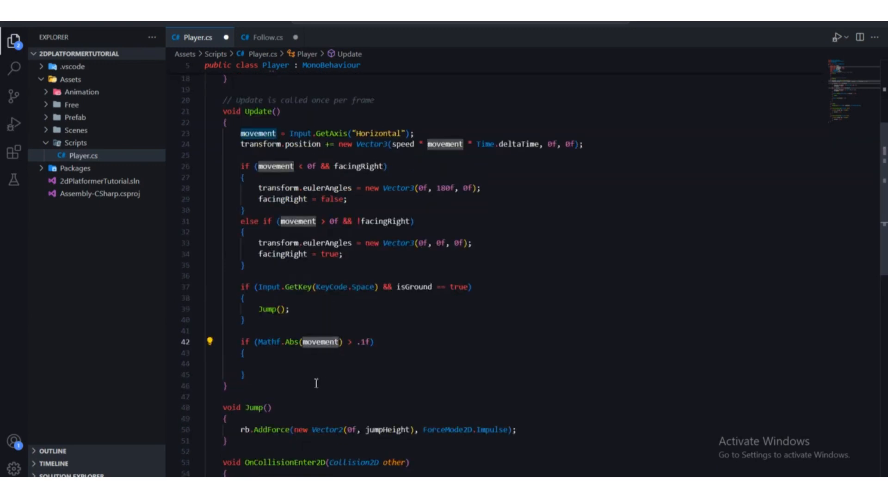
left_click(242, 375)
left_click(334, 368)
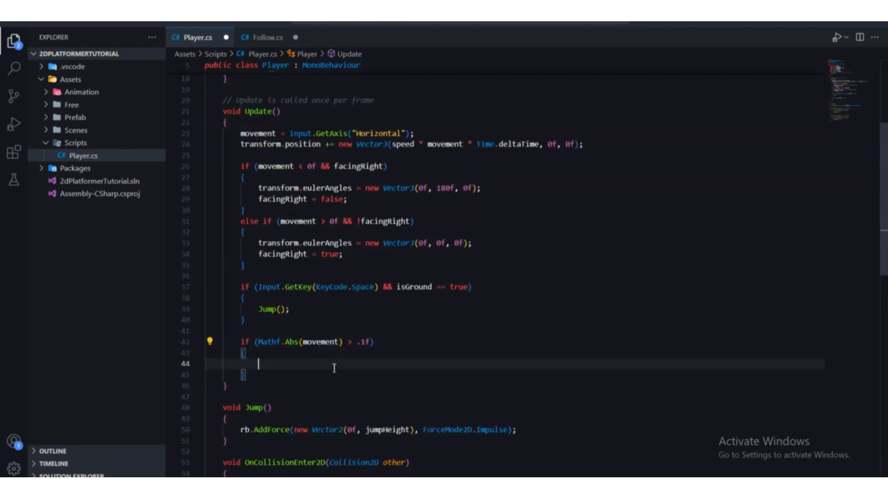
left_click_drag(302, 342, 339, 342)
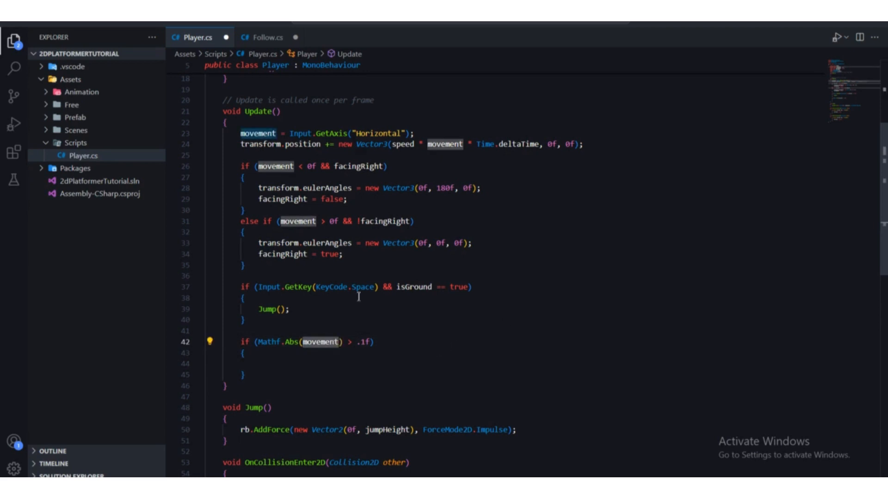
key("alt+Tab")
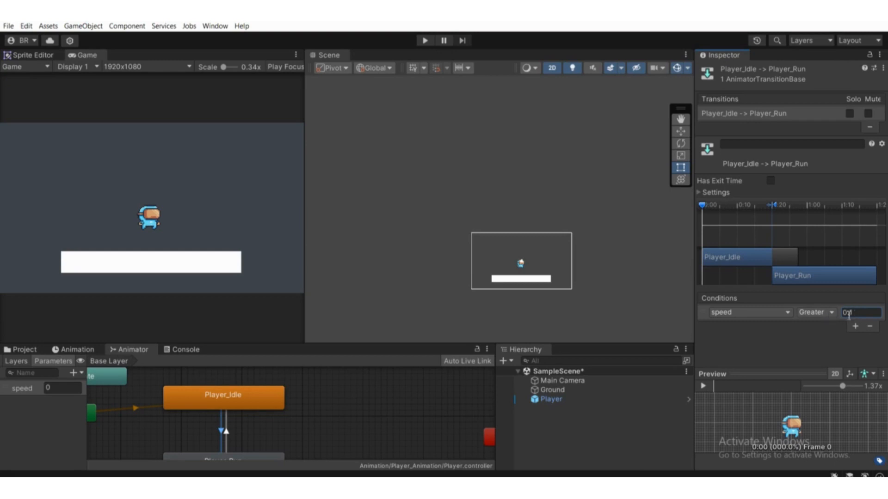
Return to Player.cs and examine the Mathf.Abs(movement) > .1f condition at the end of the Update method
key("alt+Tab")
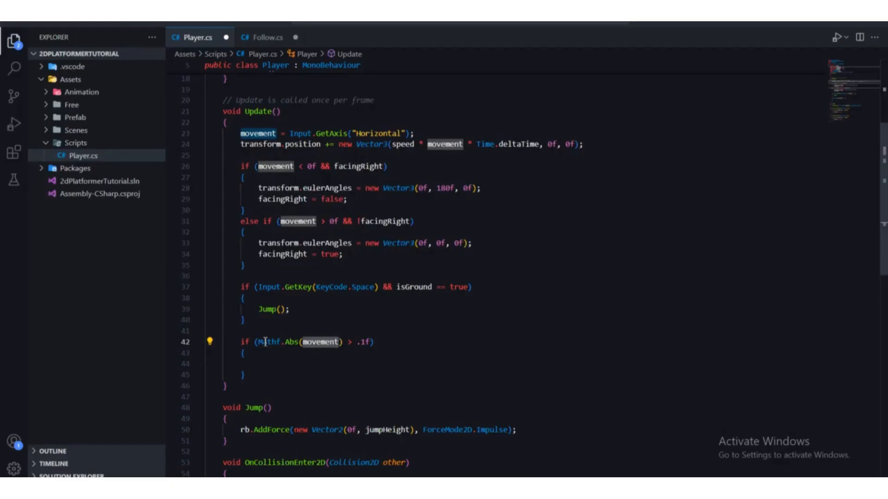
left_click_drag(257, 343, 373, 344)
left_click(309, 366)
left_click(380, 364)
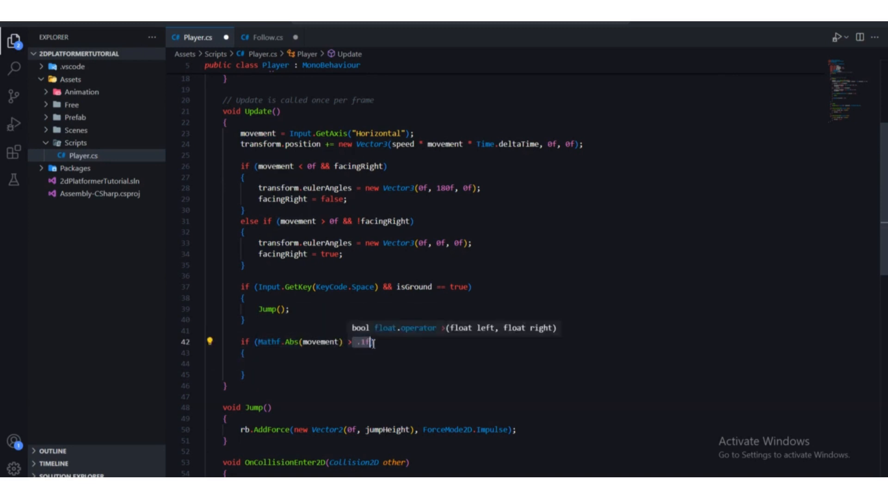
scroll(373, 344, "down", 3)
left_click(363, 246)
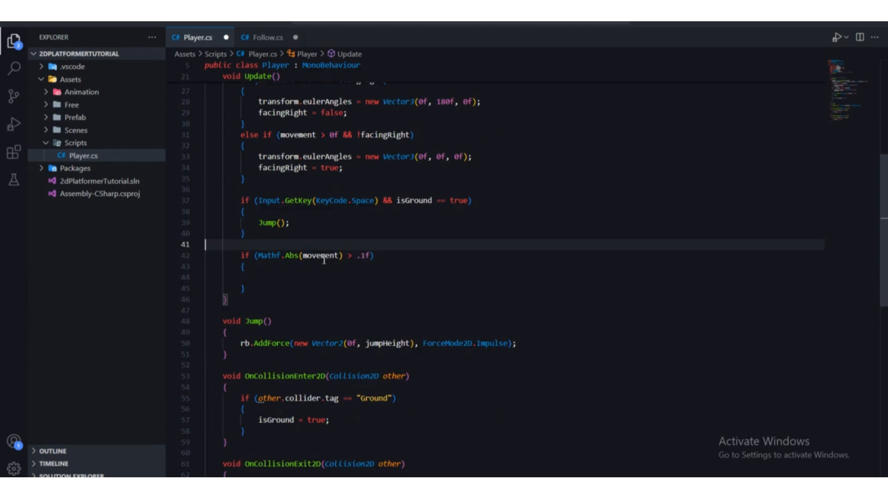
mouse_move(343, 257)
left_mouse_down()
mouse_move(258, 257)
mouse_move(340, 257)
left_mouse_up()
left_click(340, 278)
left_click(317, 278)
scroll(309, 268, "up", 1)
left_click(331, 295)
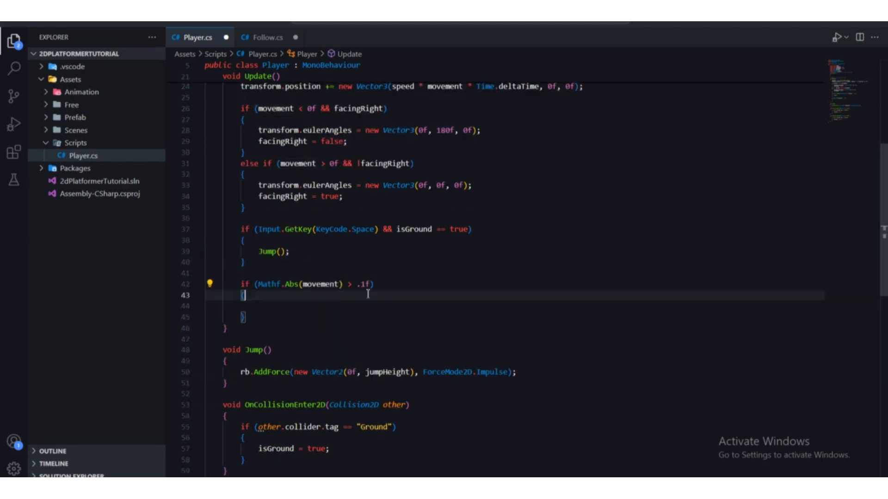
Compare the .1f value in the if condition with the Player_Idle and Player_Run states and their transition in Unity's Animator
left_click_drag(358, 285, 369, 285)
left_click(634, 477)
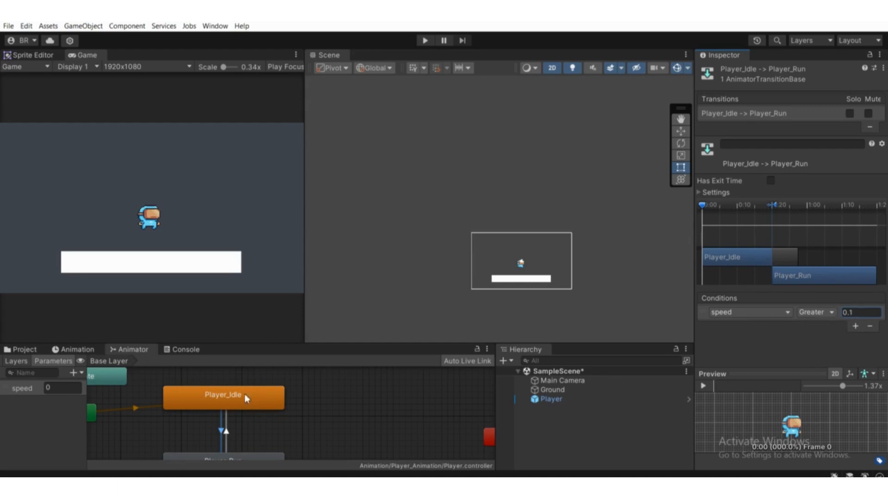
scroll(286, 423, "down", 3)
middle_click_drag(285, 423, 292, 400)
scroll(292, 400, "up", 3)
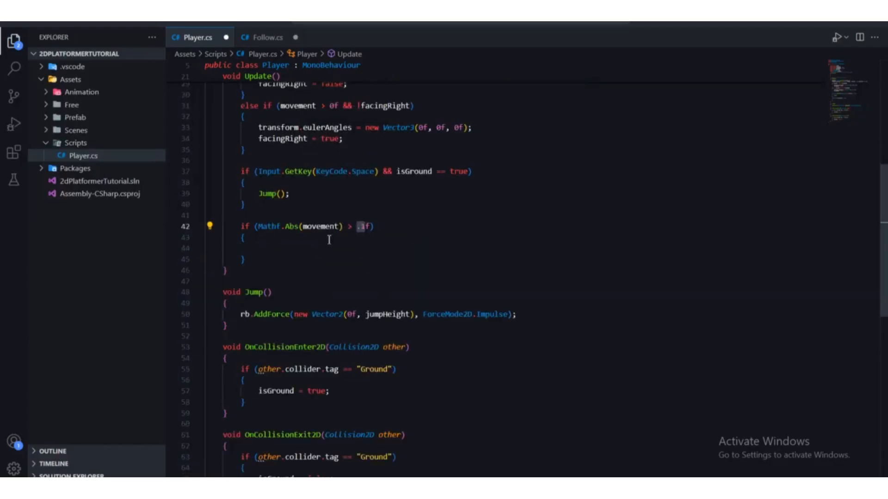
Review the whole Mathf.Abs(movement) if statement and its empty braces block in Player.cs
scroll(278, 270, "up", 1)
left_click(266, 288)
left_click(279, 270)
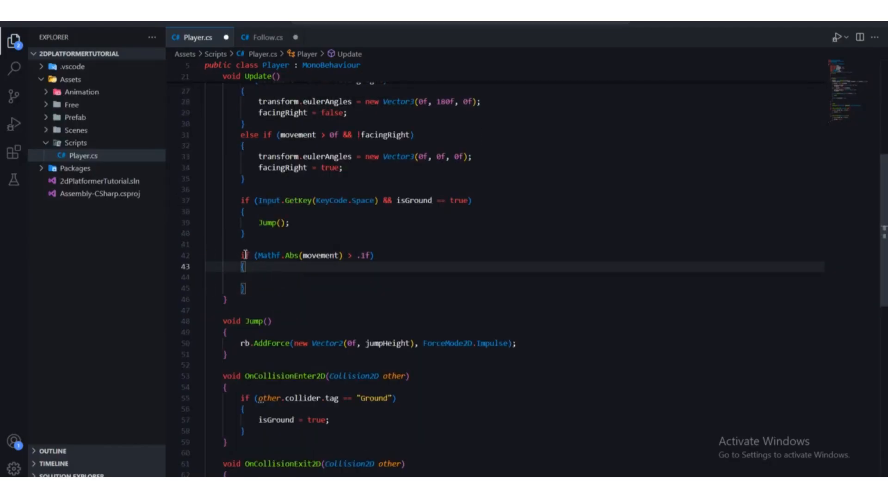
left_click_drag(238, 256, 370, 257)
left_click(270, 279)
left_click(279, 275)
left_click(360, 291)
left_click_drag(250, 286, 239, 257)
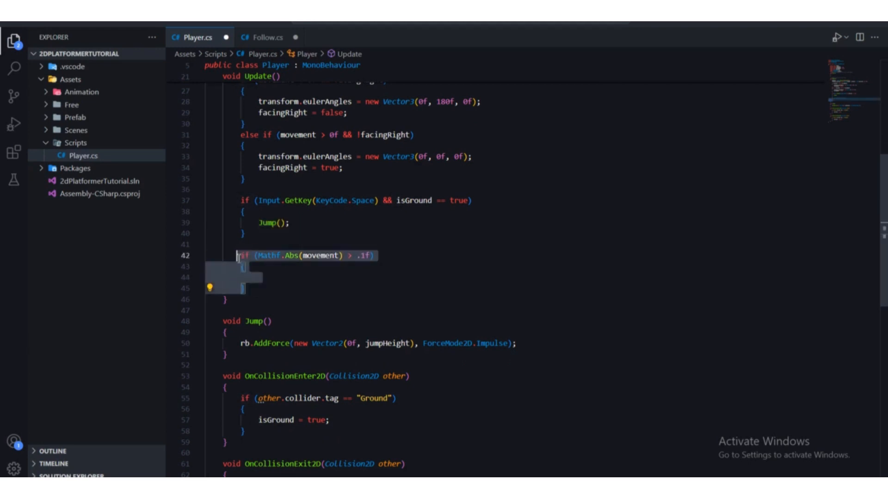
left_click(270, 289)
Start an animator.SetFloat call inside the braces of the Mathf.Abs(movement) if block
left_click(277, 277)
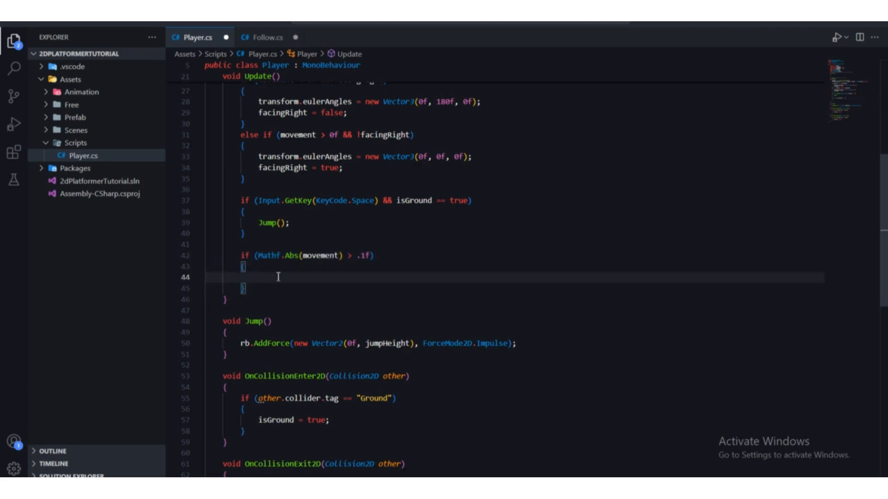
type("animator.")
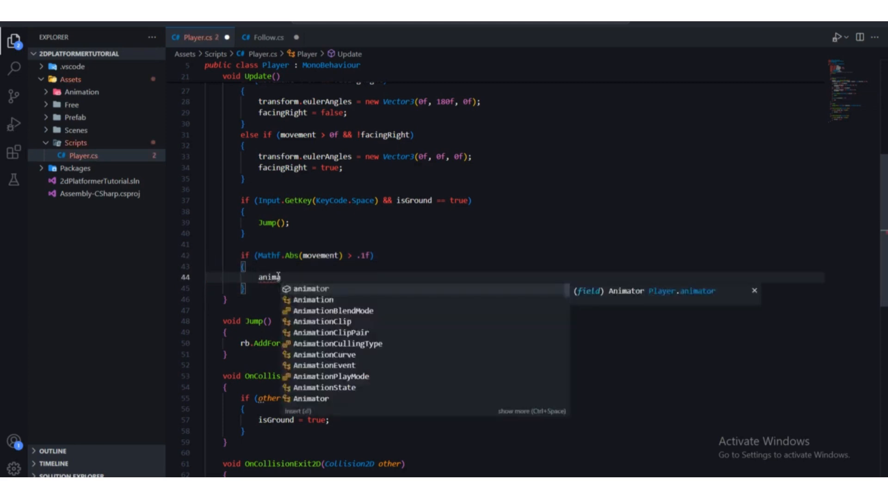
type("set")
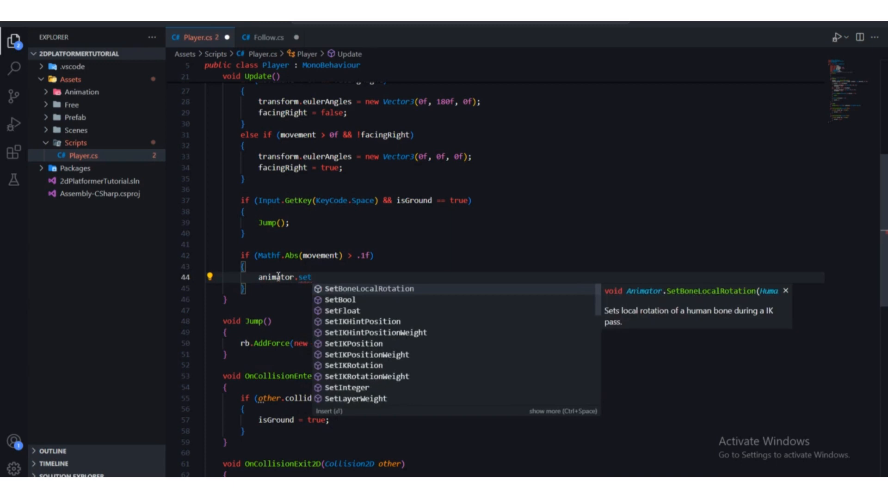
type("flo")
key("Tab")
type("(\"")
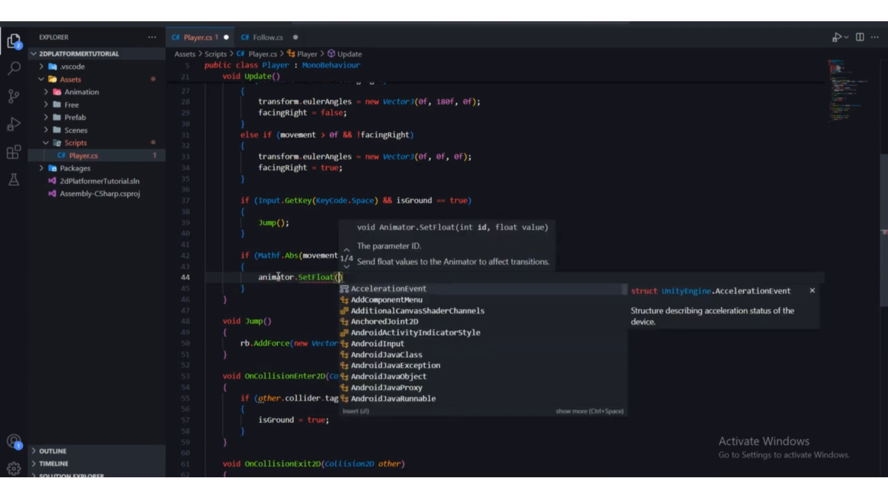
Check the parameter's name in Unity's Animator and complete the SetFloat call with the arguments "speed" and 1f
key("alt+Tab")
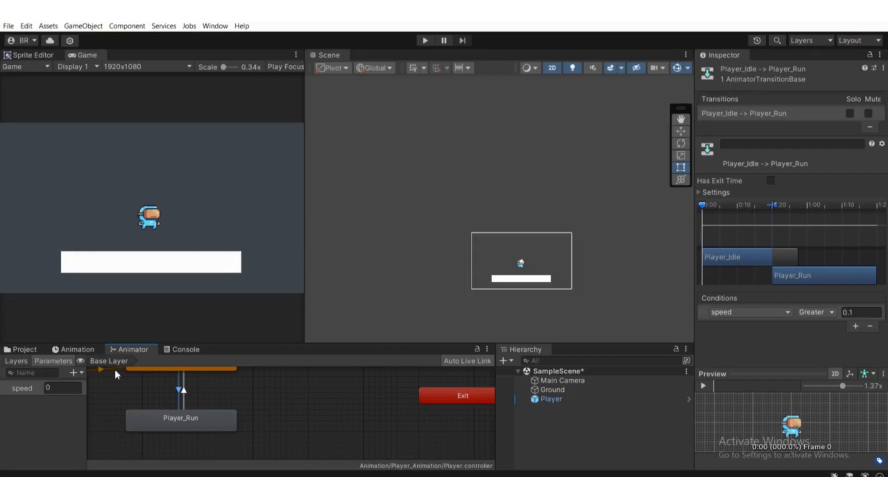
left_click(29, 392)
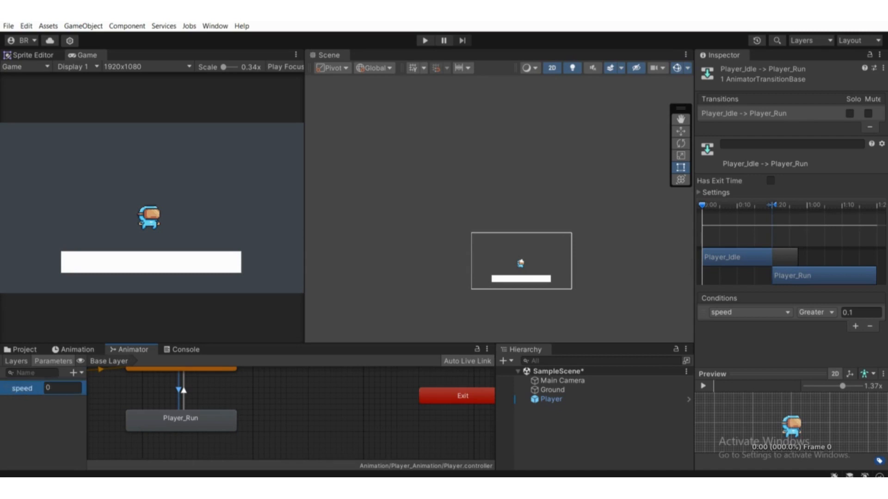
key("alt+Tab")
type("speed\"")
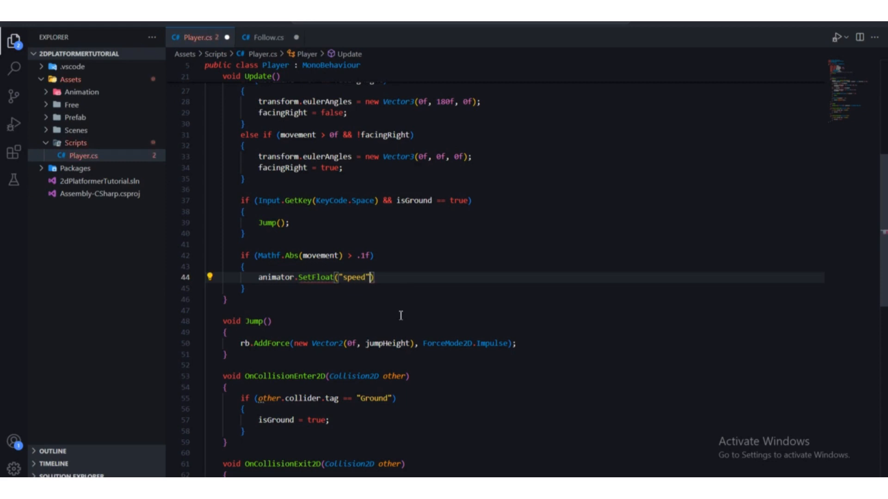
type(", 1f);")
Examine the transitions between Player_Idle and Player_Run in Unity's Animator and return to Player.cs
key("alt+Tab")
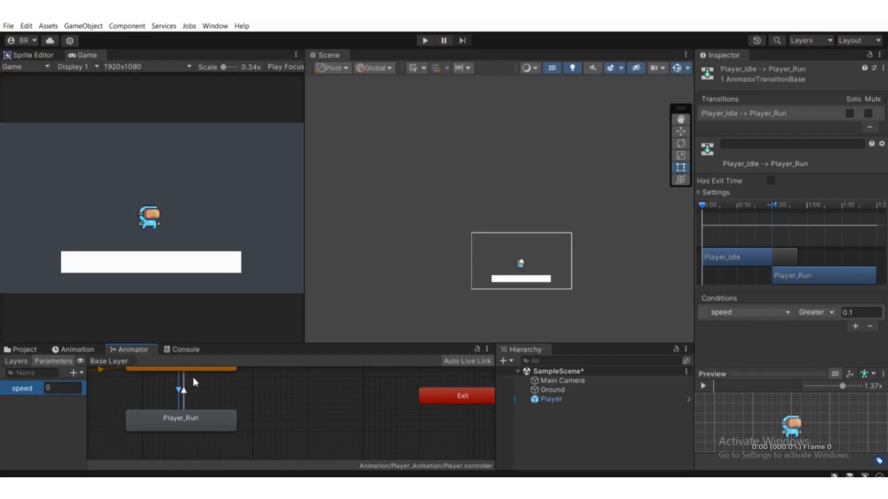
scroll(182, 418, "down", 3)
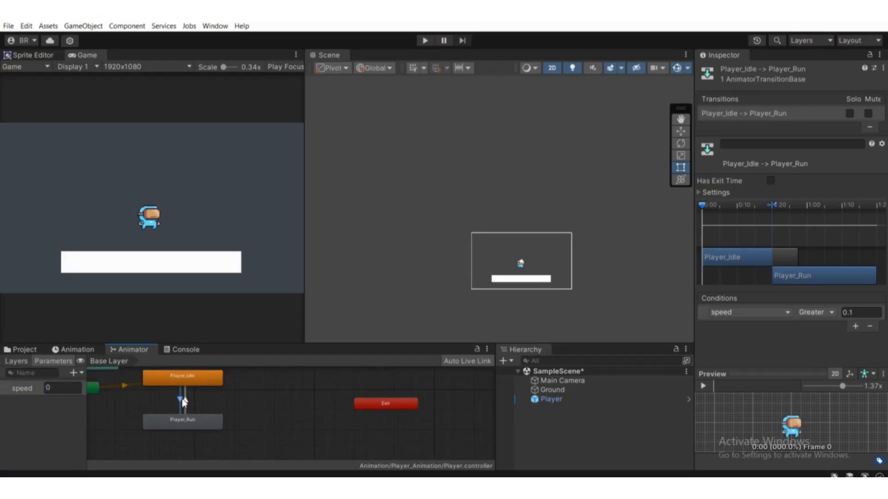
scroll(193, 398, "up", 2)
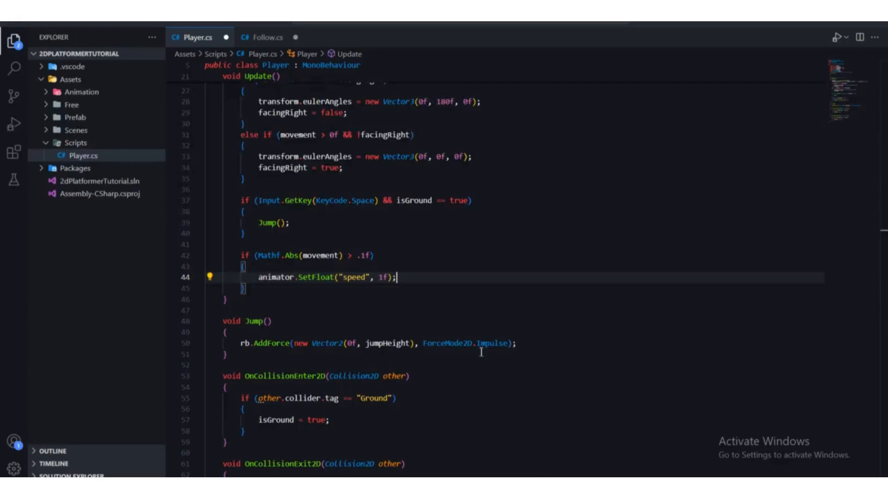
scroll(344, 268, "down", 2)
scroll(343, 267, "up", 2)
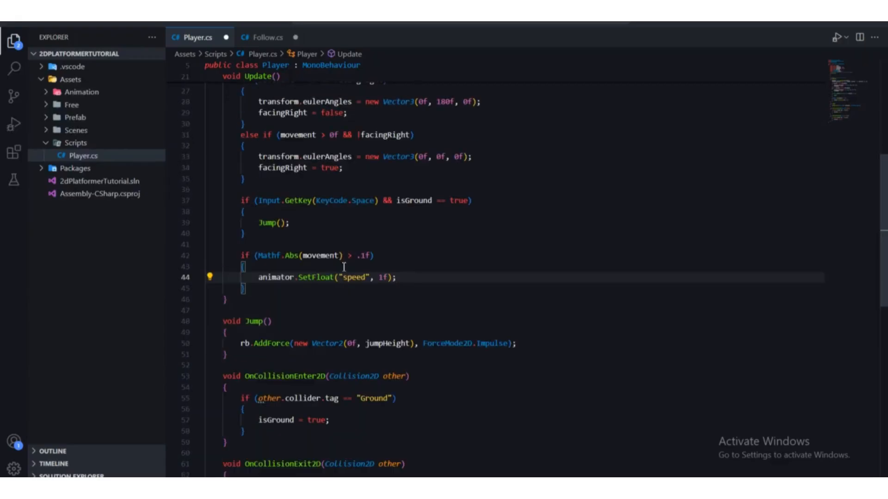
Review the Mathf.Abs(movement) > .1f condition together with the animator.SetFloat("speed", 1f) line in its block
left_click_drag(258, 256, 341, 257)
left_click(323, 278)
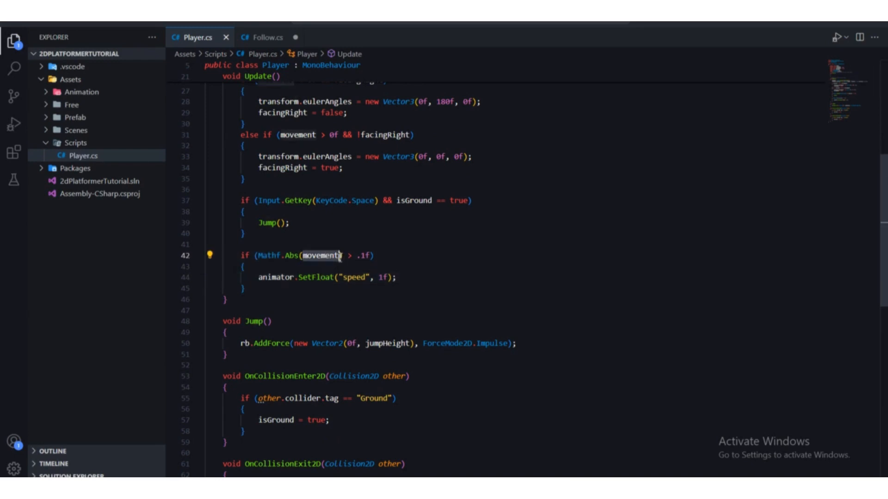
left_click(363, 267)
left_click_drag(303, 255, 340, 256)
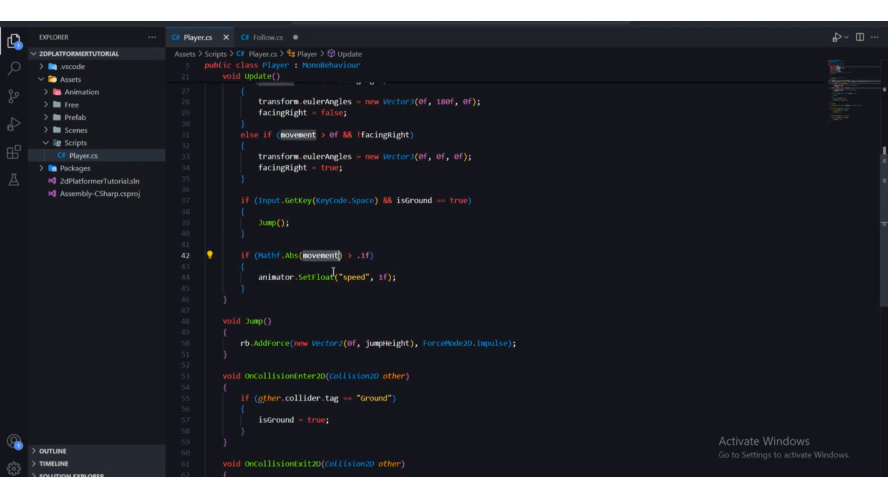
left_click(257, 255)
left_click_drag(258, 256, 370, 257)
left_click(318, 267)
left_click(343, 278)
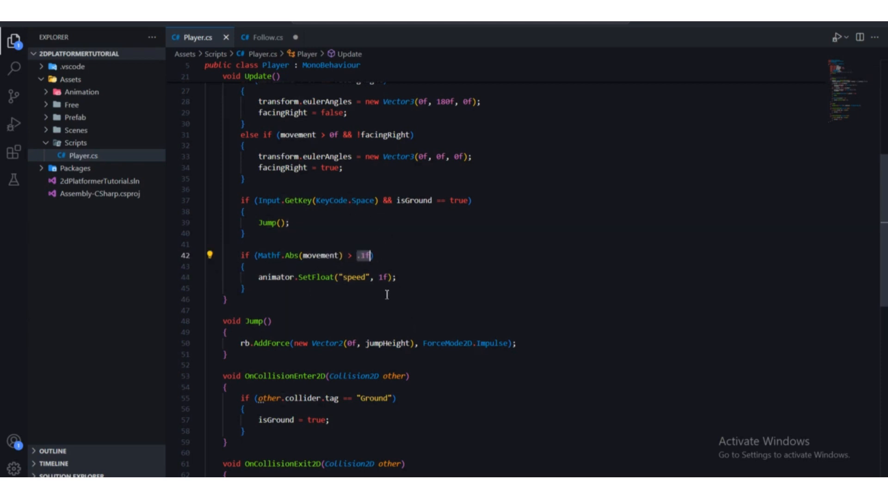
left_click_drag(259, 277, 299, 277)
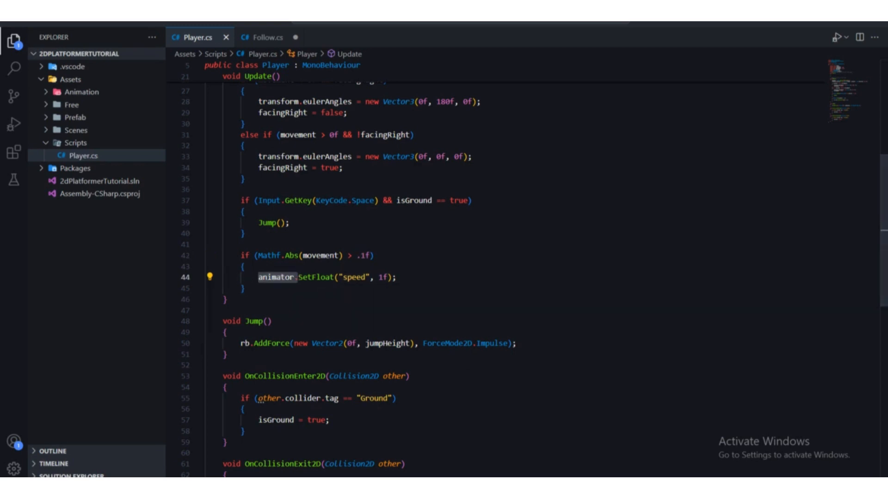
Run the game in Unity, move the player left and observe the speed parameter and active state in the Animator
key("alt+Tab")
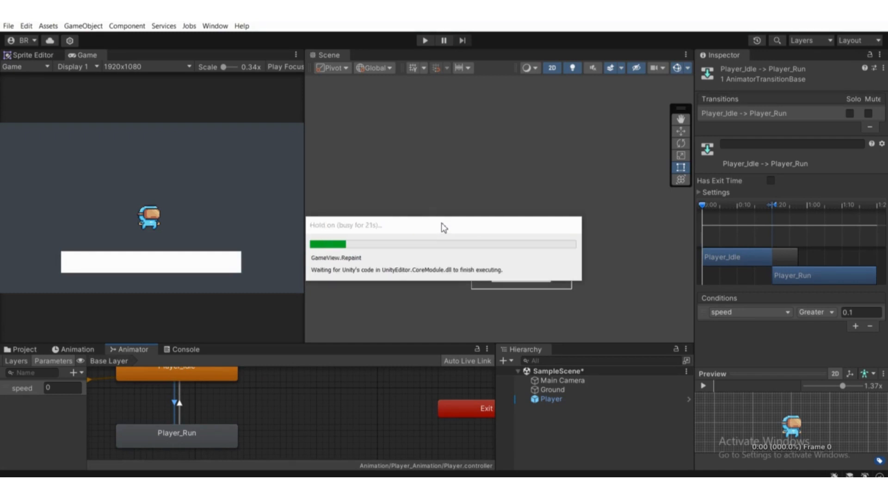
left_click(425, 41)
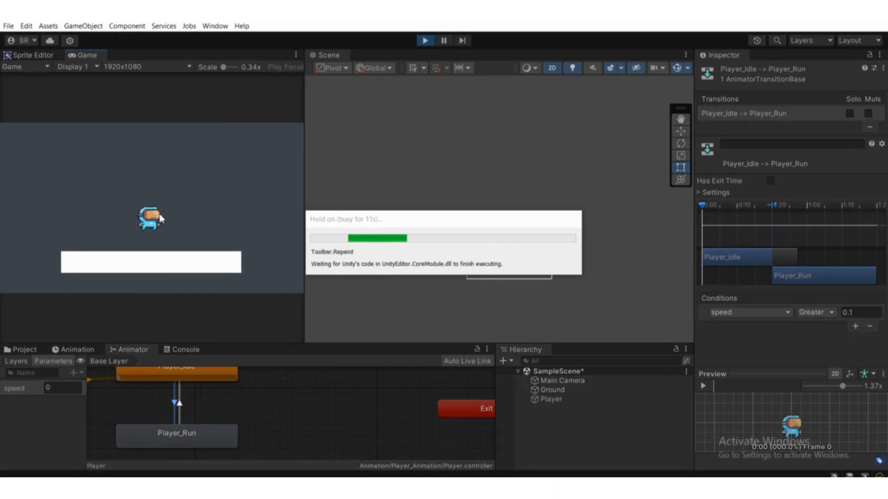
key("a")
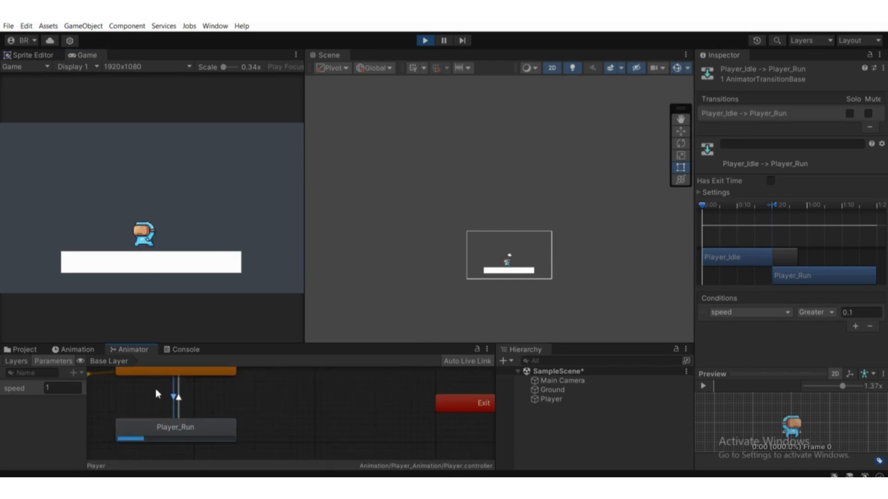
scroll(160, 392, "down", 2)
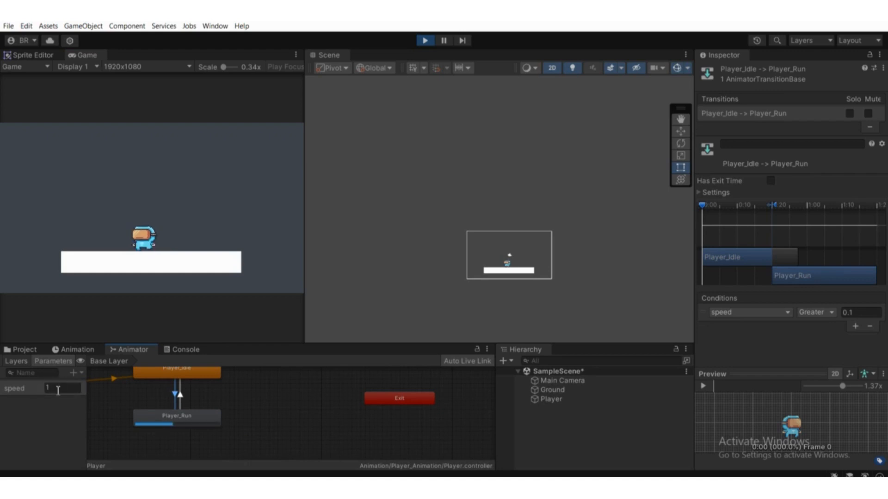
Test the transitions during play by setting the Animator's speed parameter to 0 and then to 1, and stop the game
left_click(56, 389)
type("0")
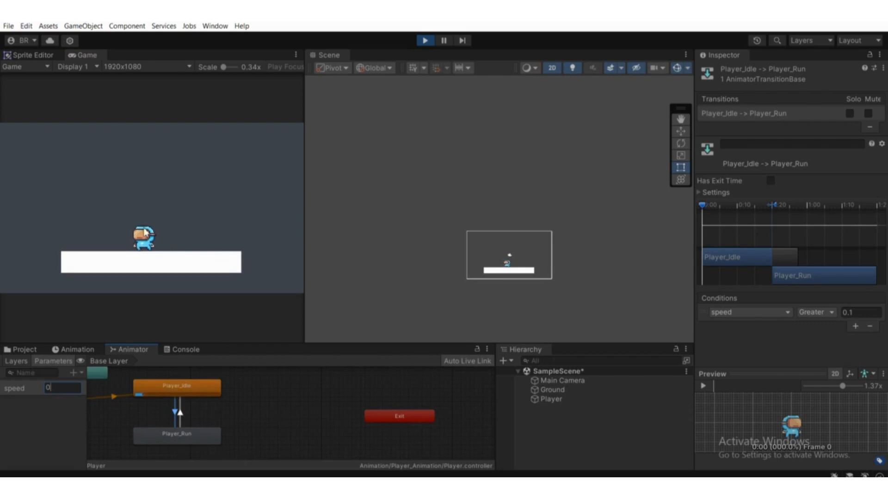
type("aa")
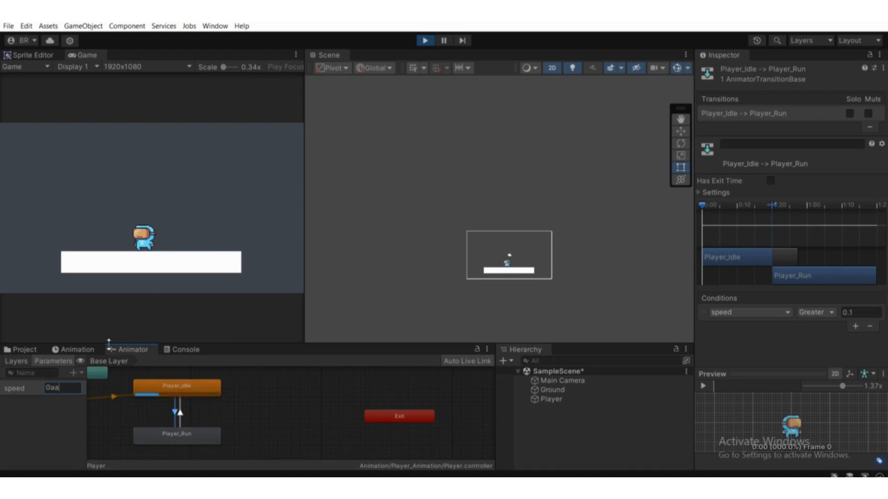
key("BackSpace")
key("BackSpace")
type("1")
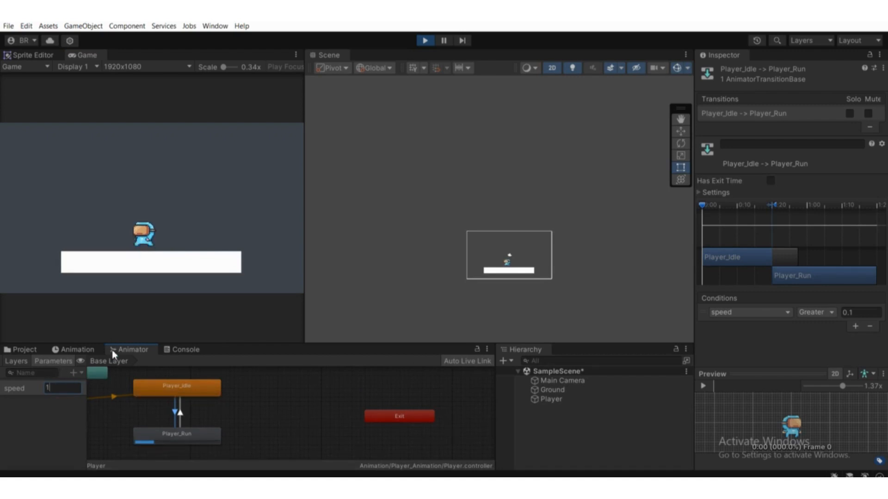
left_click(424, 40)
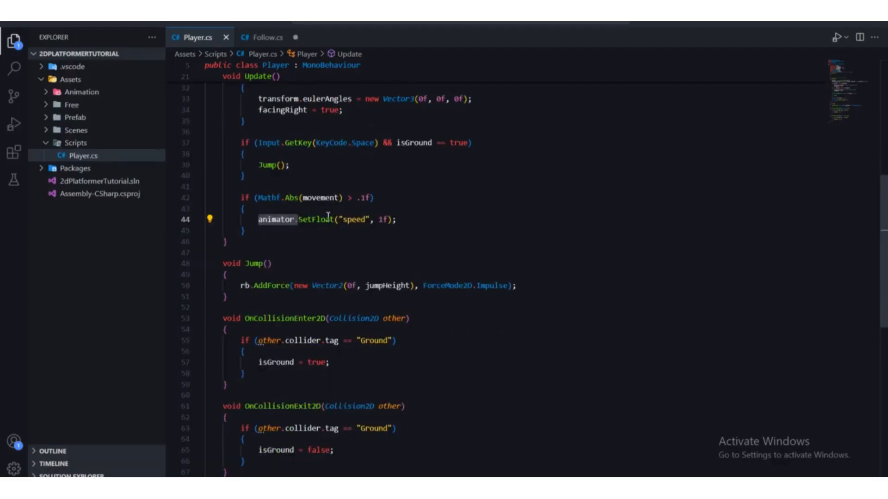
Add an else if (Mathf.Abs(movement) < .1f) condition directly after the block that sets speed to 1f in Update()
key("Return")
type("}")
key("Return")
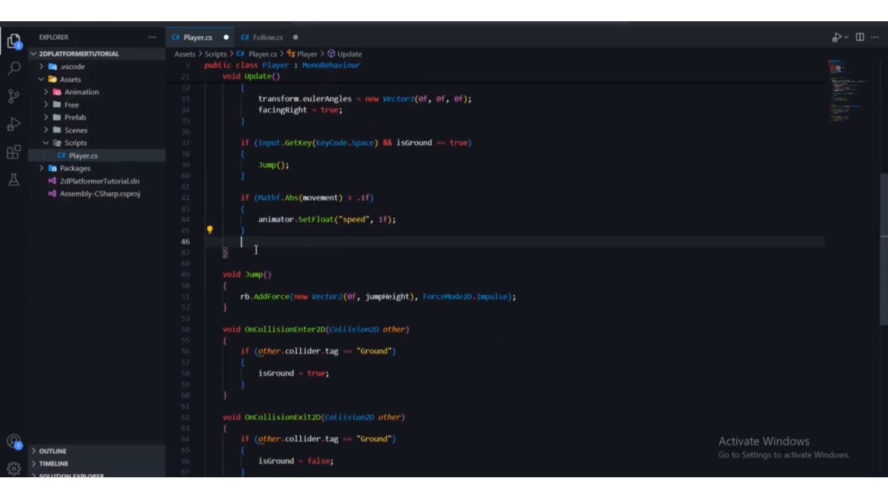
type("else i")
type("f (")
type("Mathf.a")
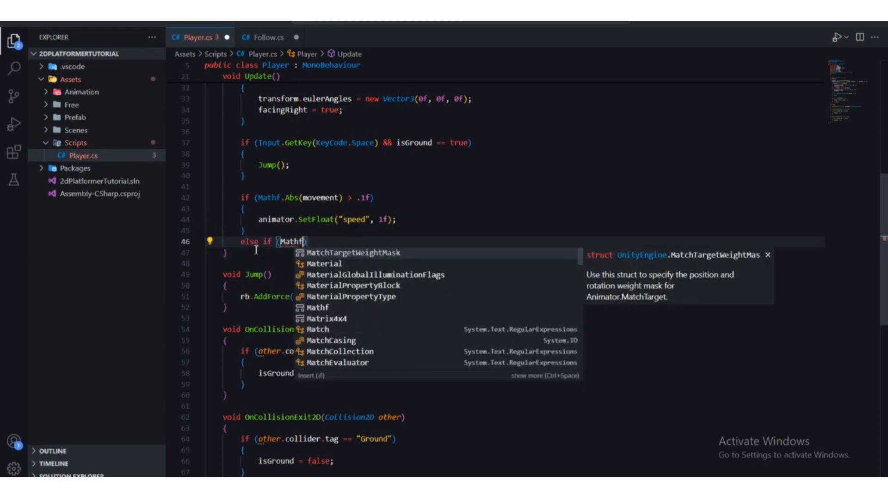
type("b")
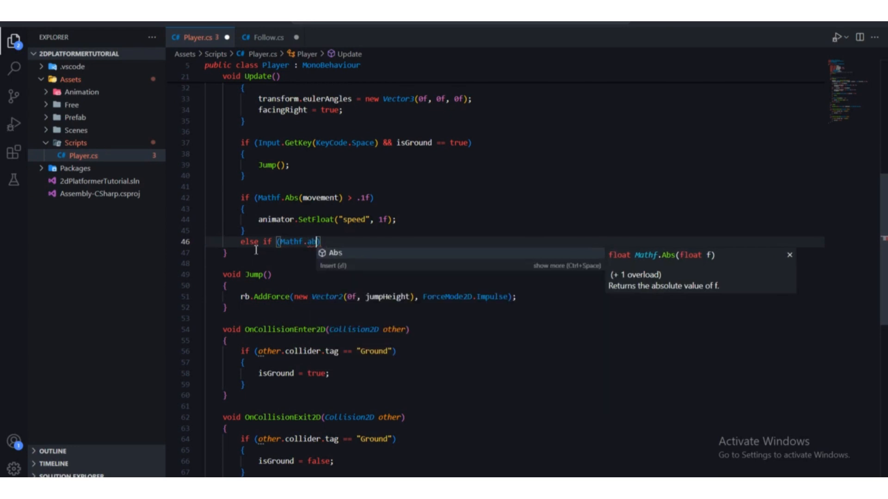
key("Tab")
type("(movement) ")
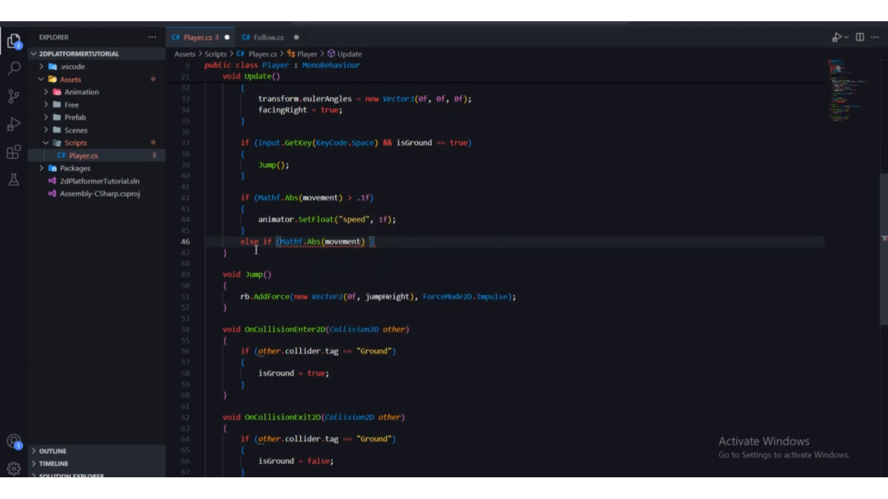
type("< .1")
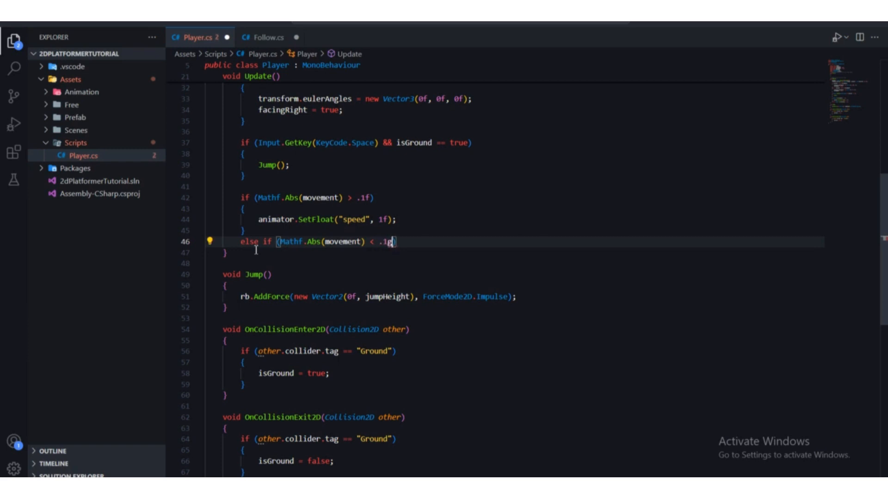
type("f")
Give the else if condition an empty pair of braces with a blank line inside for its body
key("End")
key("Return")
type("{")
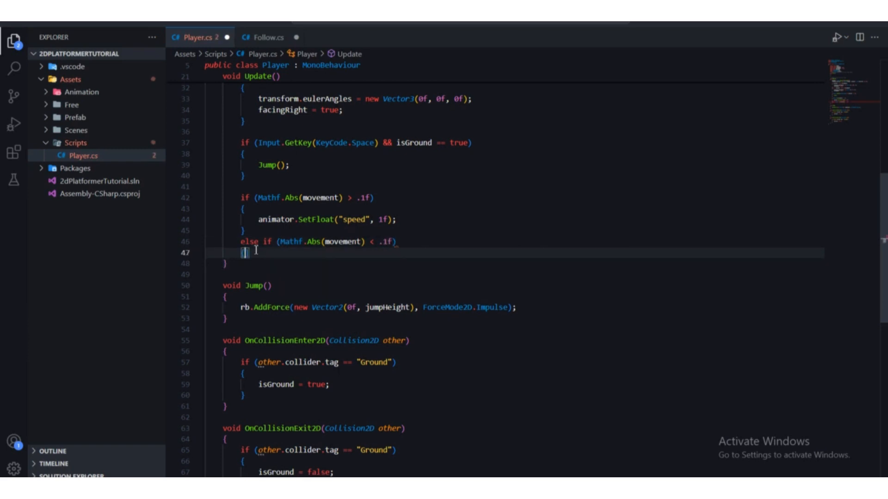
key("Return")
Switch to Unity, examine the Player_Run -> Player_Idle transition in the Animator, and return to Player.cs
key("alt+Tab")
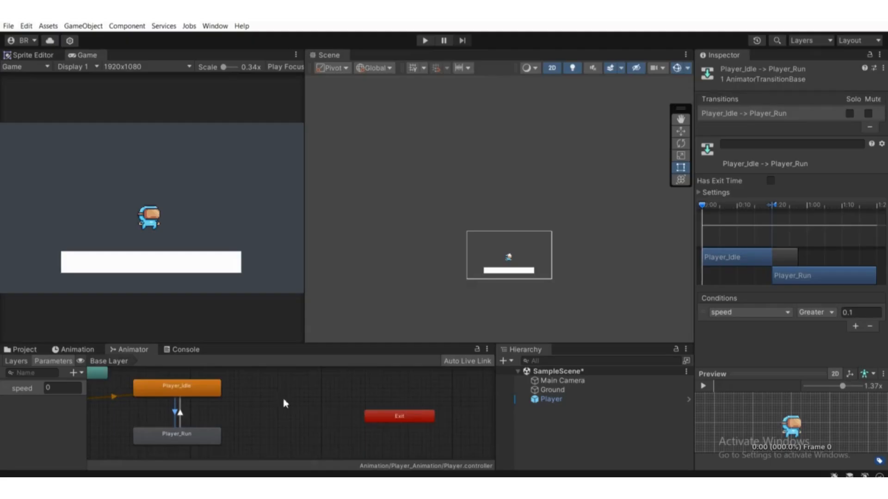
scroll(215, 400, "up", 2)
left_click(168, 420)
scroll(165, 430, "down", 2)
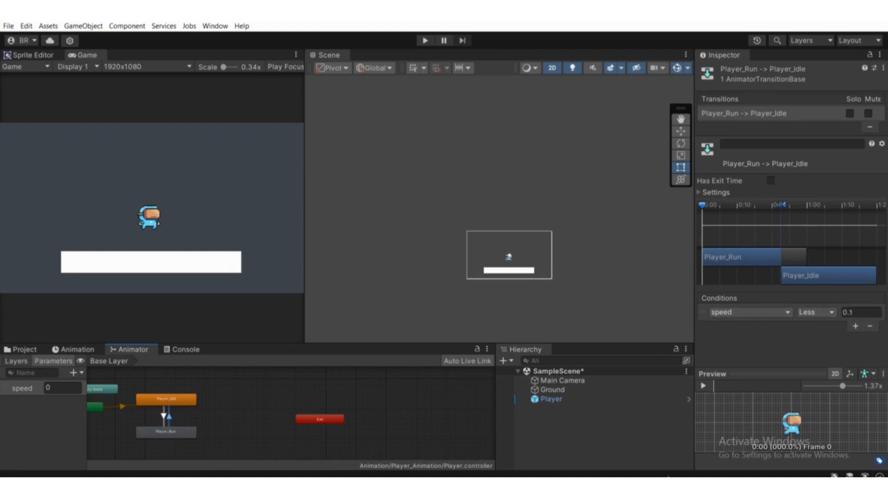
key("alt+Tab")
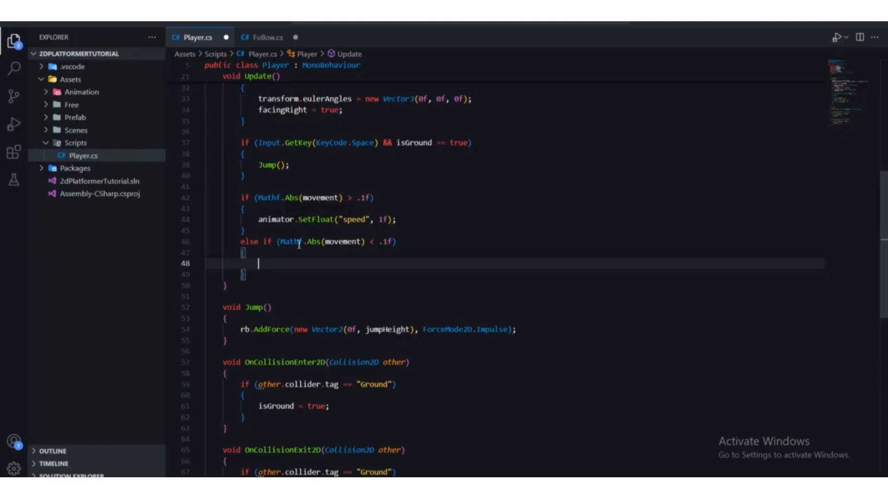
Compare the else if check's movement < .1f with the speed condition of Unity's Player_Run -> Player_Idle transition, and return to the script
double_click(325, 243)
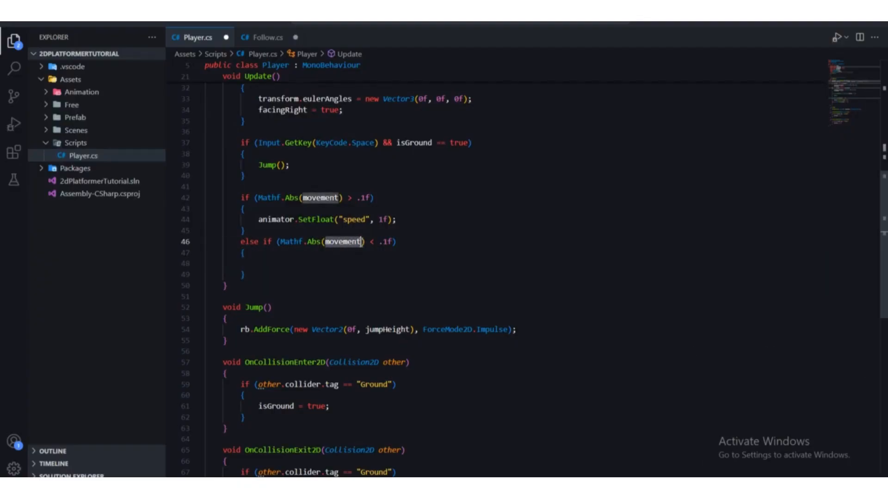
left_click_drag(374, 243, 394, 244)
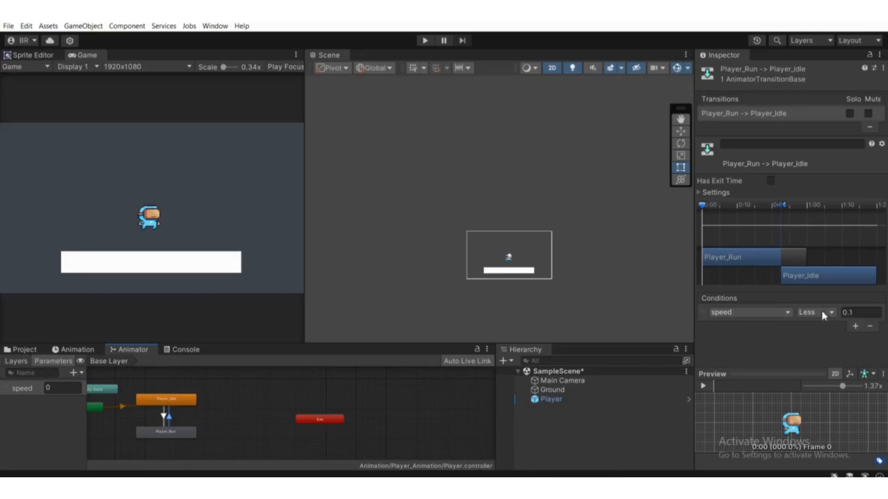
left_click(856, 313)
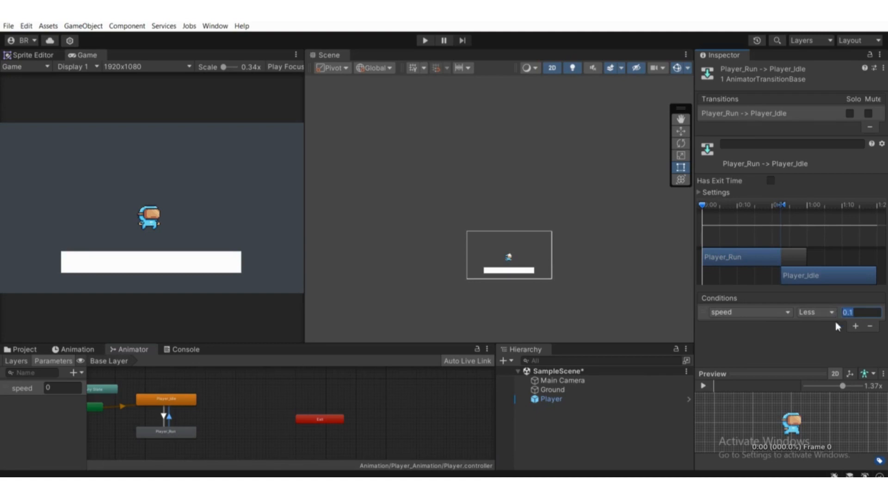
left_click(522, 488)
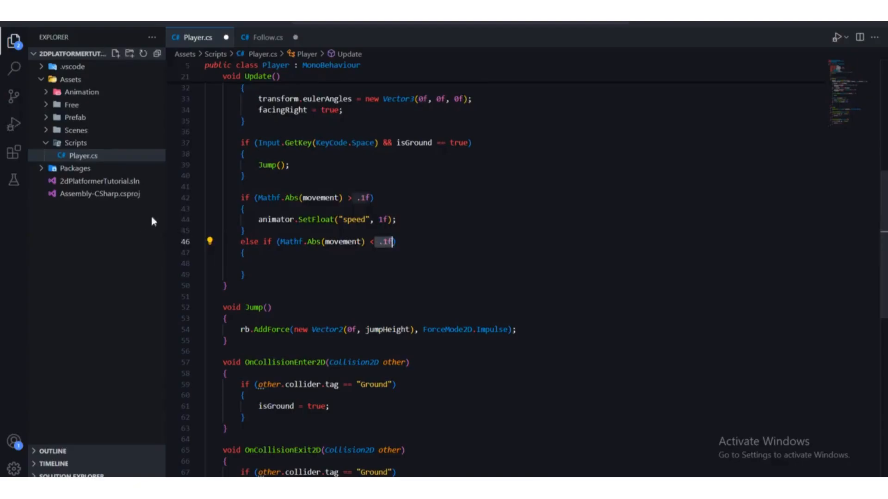
Review the movement variable and the .1f threshold in the else if (Mathf.Abs(movement) < .1f) condition
left_click(362, 263)
left_click_drag(375, 242, 392, 244)
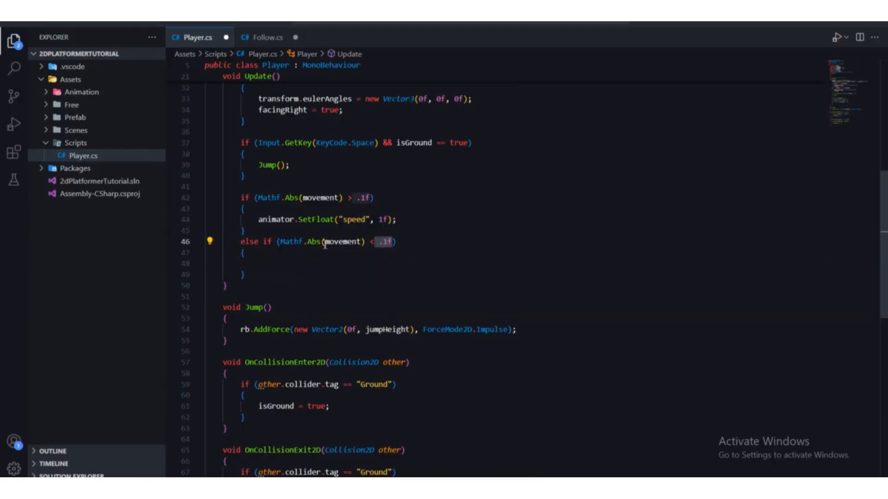
left_click_drag(325, 244, 362, 244)
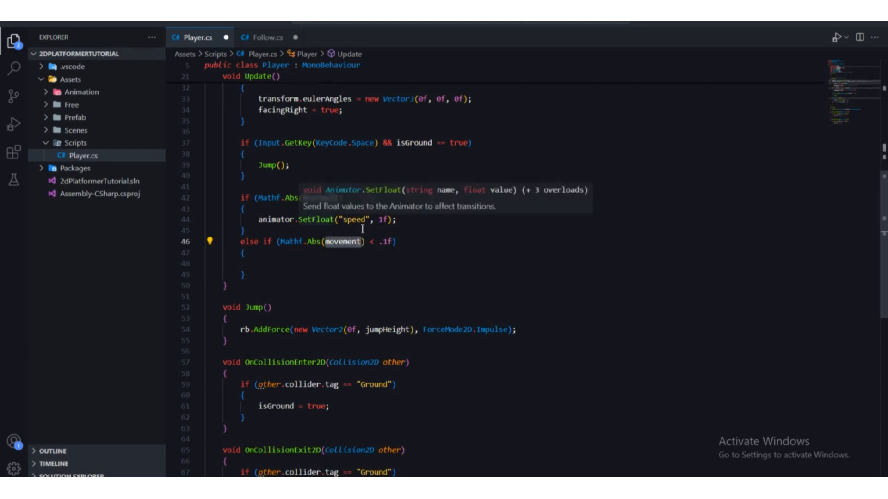
left_click(352, 263)
left_click(332, 242)
double_click(332, 242)
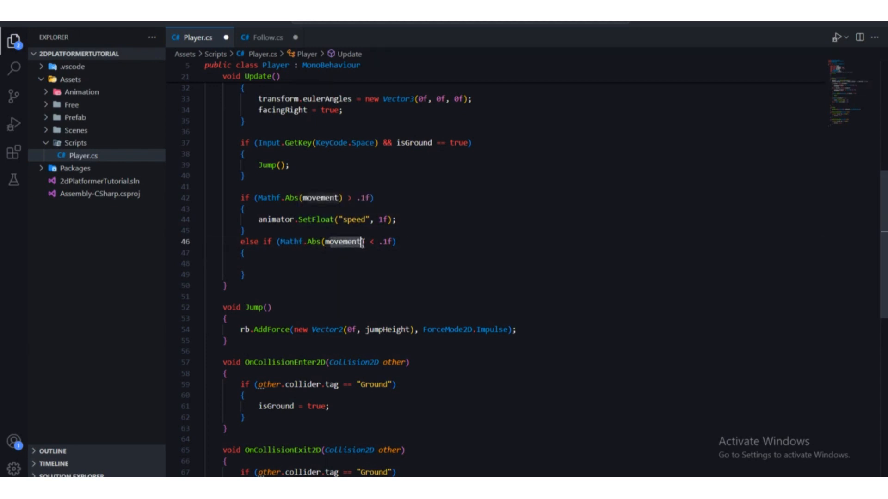
left_click(348, 296)
left_click(284, 242)
left_click_drag(280, 242, 391, 242)
left_click(318, 275)
left_click(372, 263)
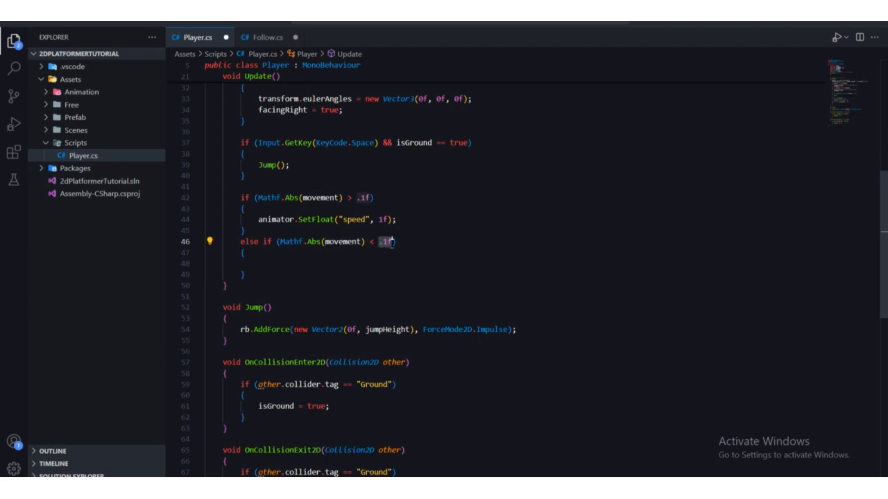
scroll(388, 256, "up", 1)
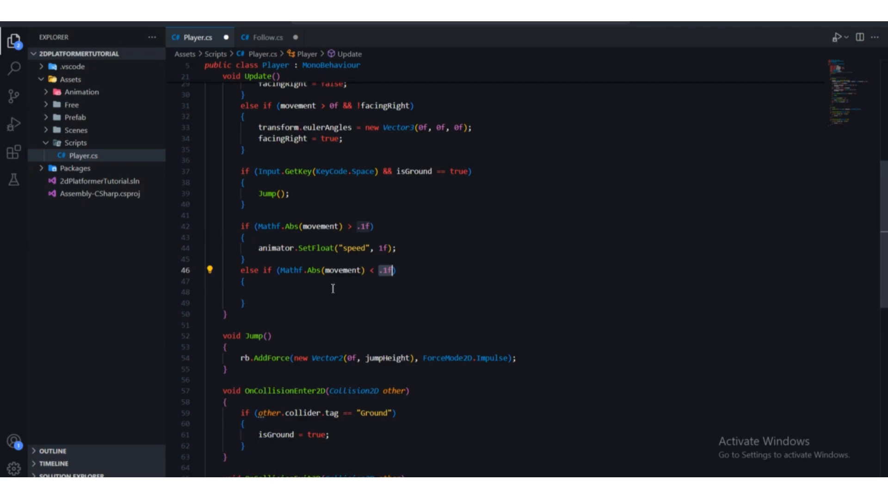
left_click_drag(326, 271, 364, 273)
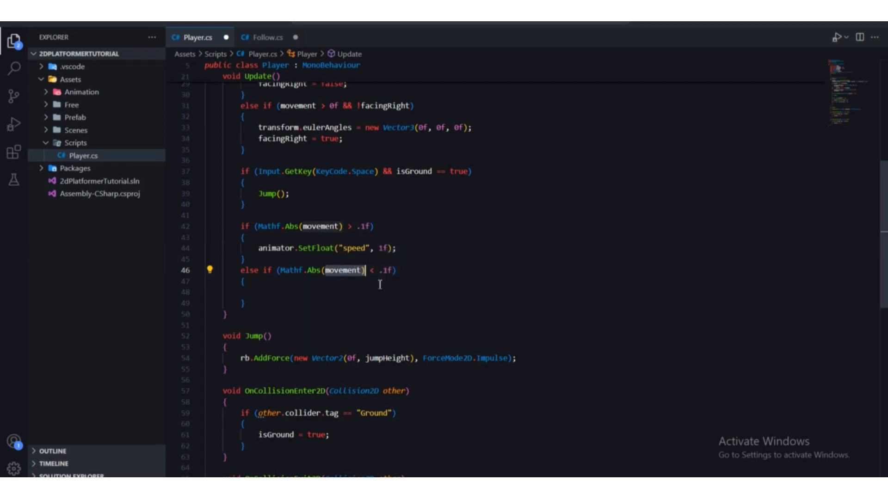
left_click(377, 280)
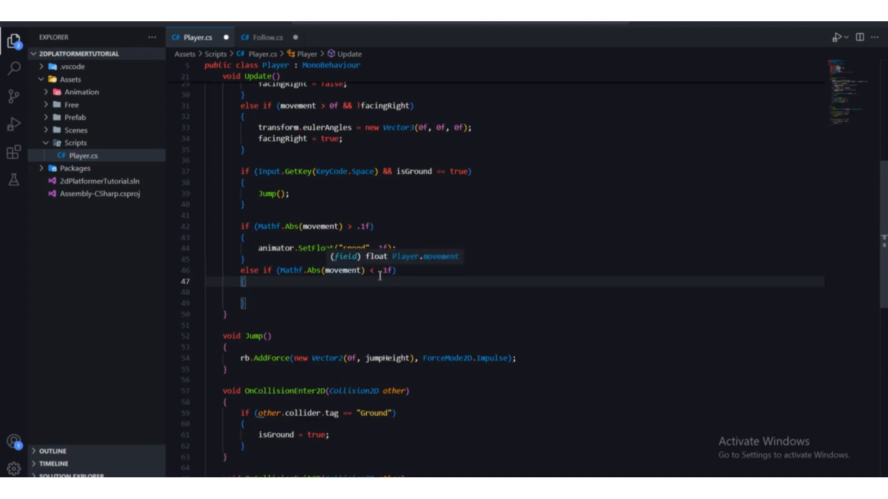
left_click_drag(379, 272, 393, 273)
Write animator.SetFloat("speed", 0f); inside the empty else if block and save Player.cs
left_click(289, 296)
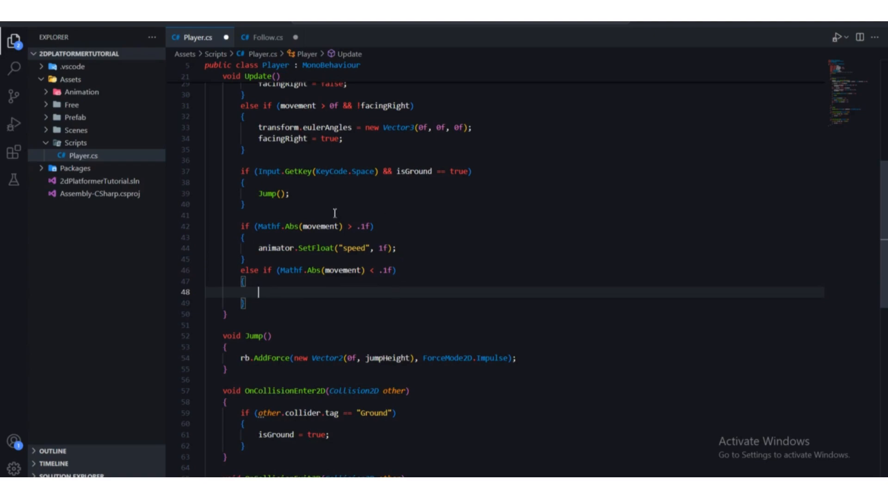
key("alt+Tab")
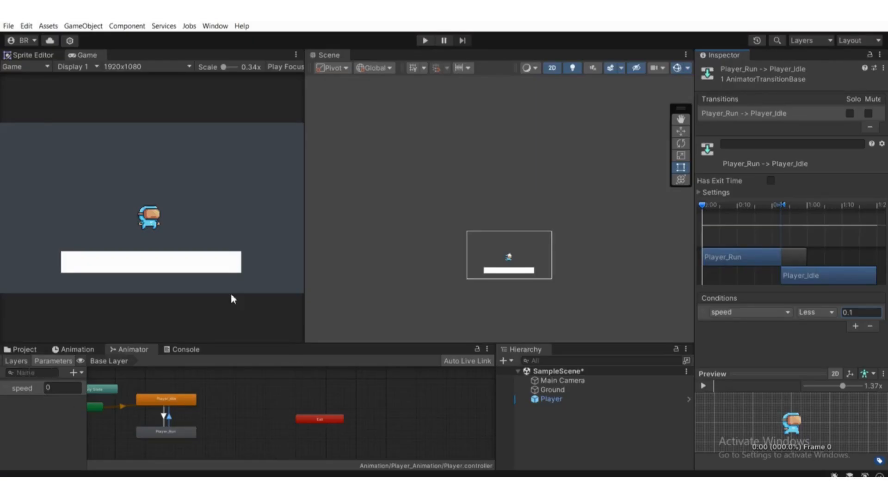
key("alt+Tab")
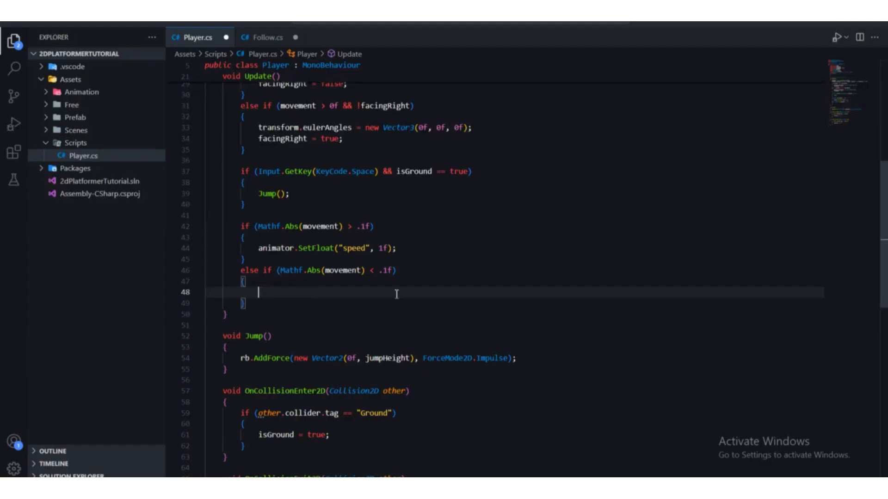
type("animator.")
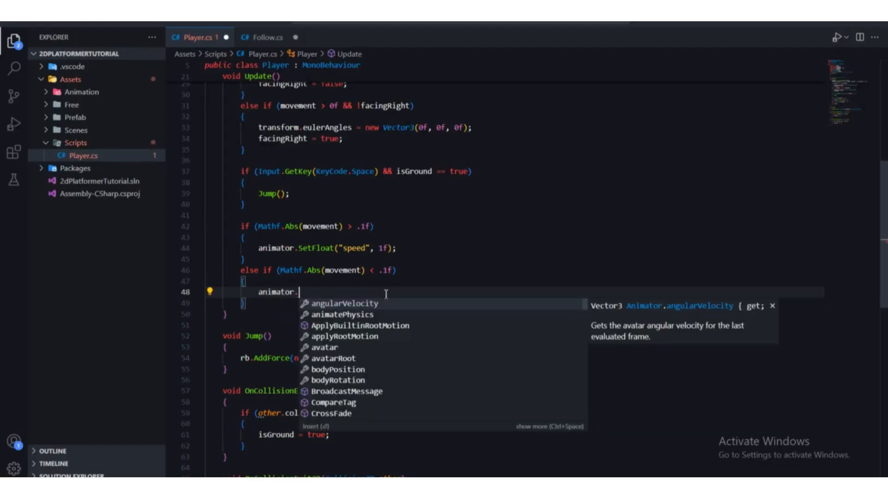
type("setfl")
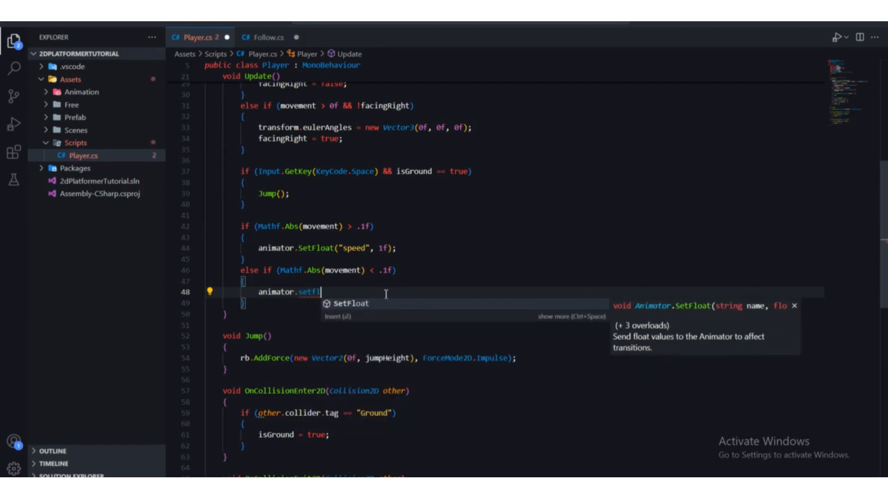
key("Tab")
type("(")
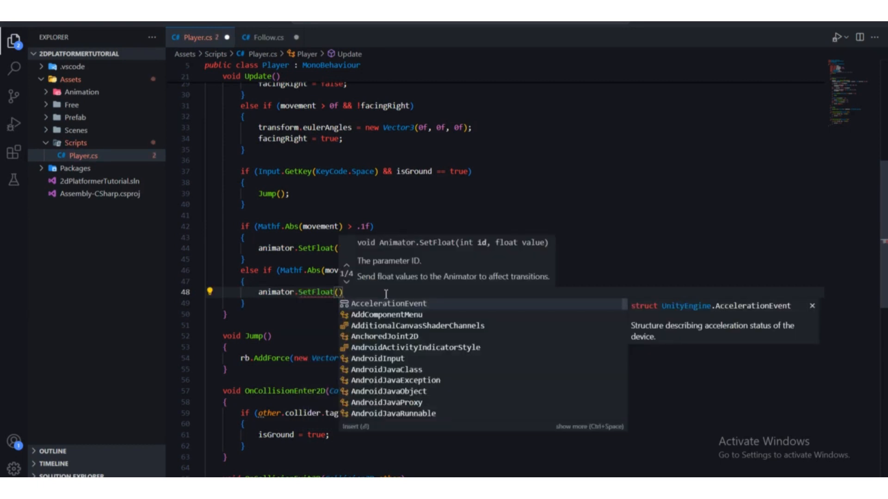
type("\"speed\"")
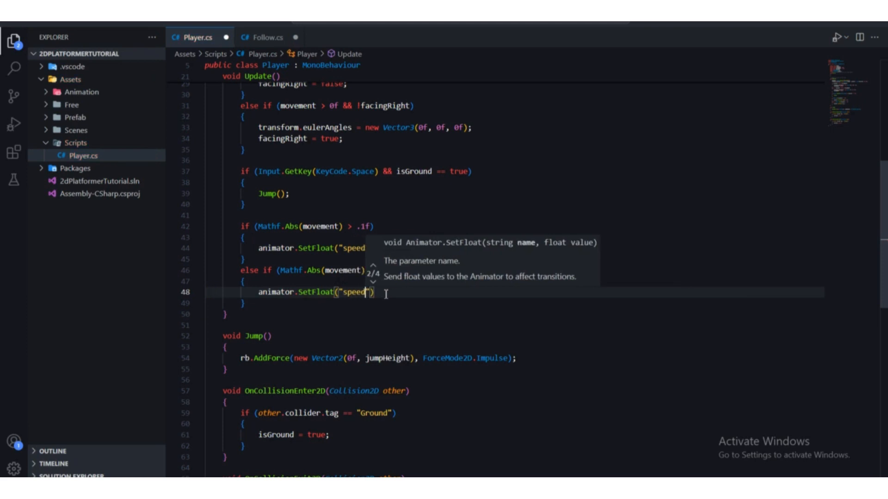
type(",")
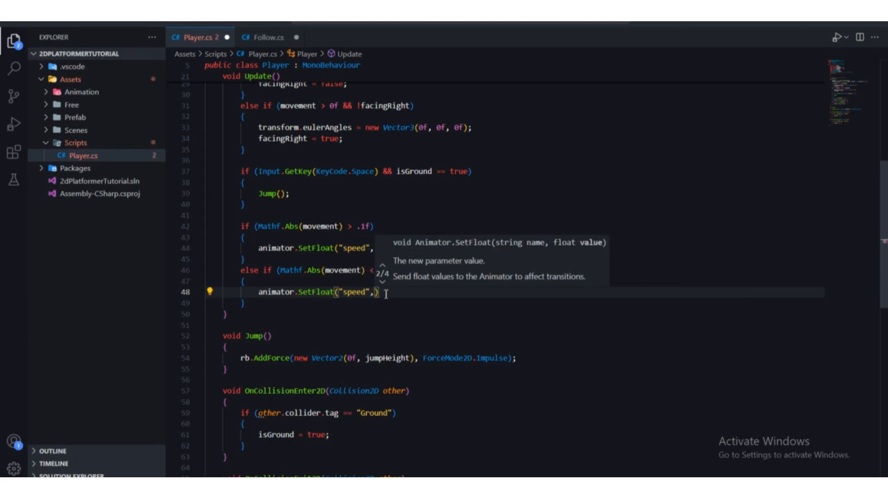
type("0f")
key("Right")
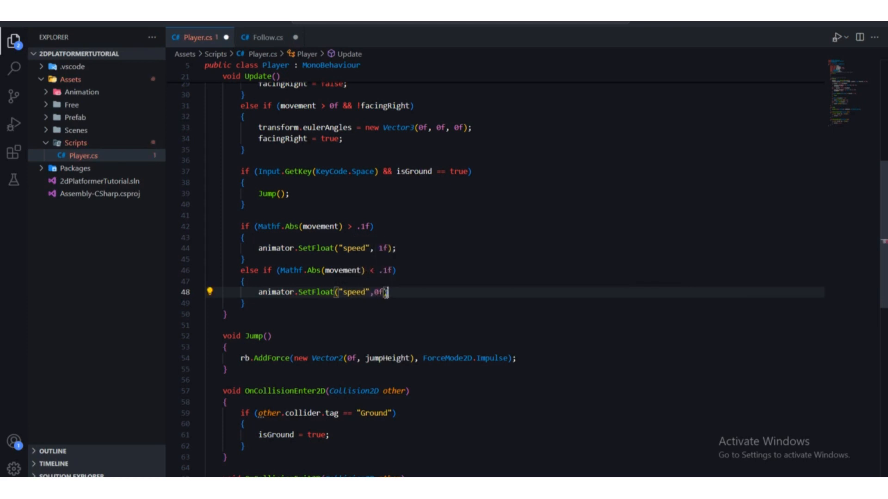
type(";")
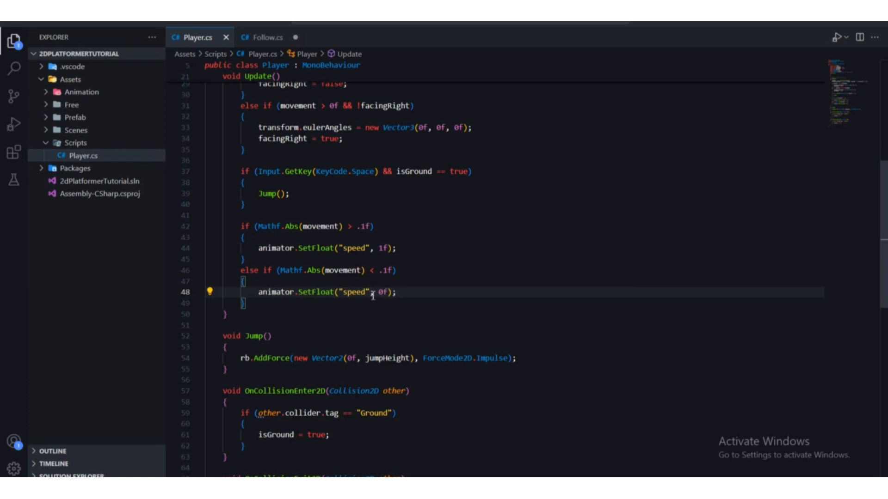
Review the else if (Mathf.Abs(movement) < .1f) condition together with the animator.SetFloat("speed", 0f) line in its block
left_click_drag(339, 293, 388, 293)
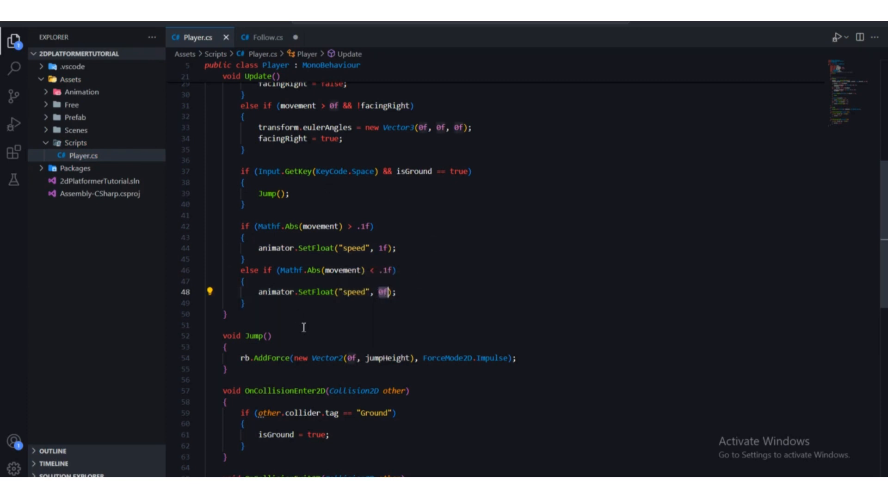
scroll(274, 310, "up", 1)
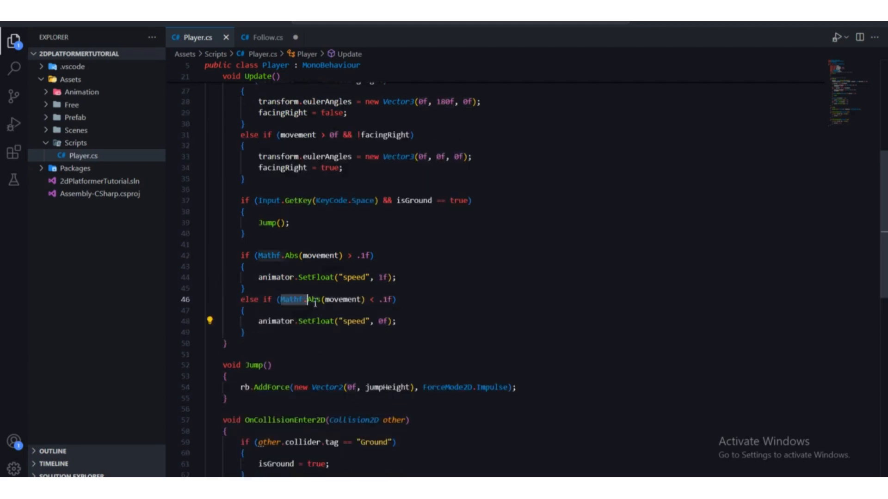
left_click(331, 309)
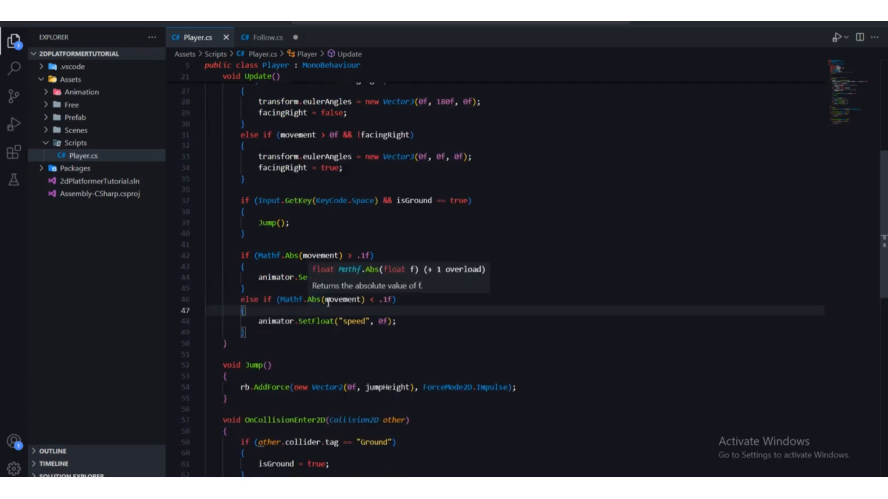
left_click(363, 302)
mouse_move(365, 302)
left_mouse_down()
mouse_move(332, 300)
mouse_move(362, 302)
left_mouse_up()
left_click(358, 323)
left_click(355, 316)
left_click(398, 320)
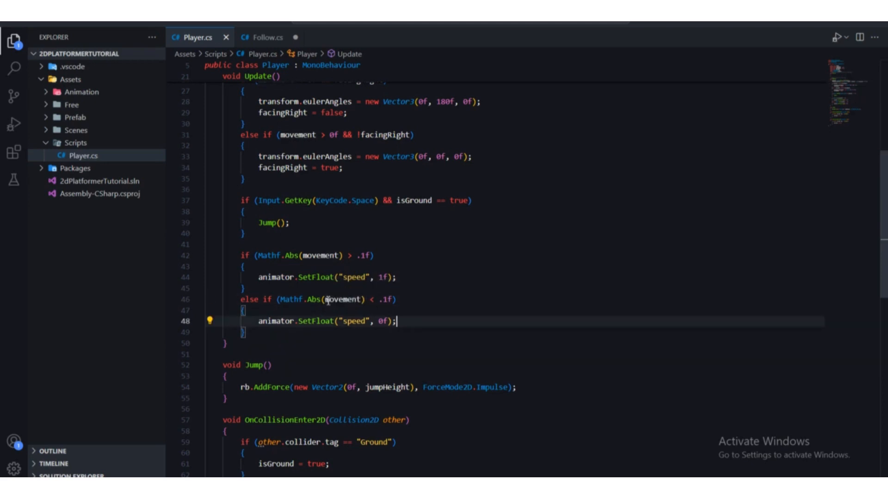
left_click_drag(277, 301, 362, 301)
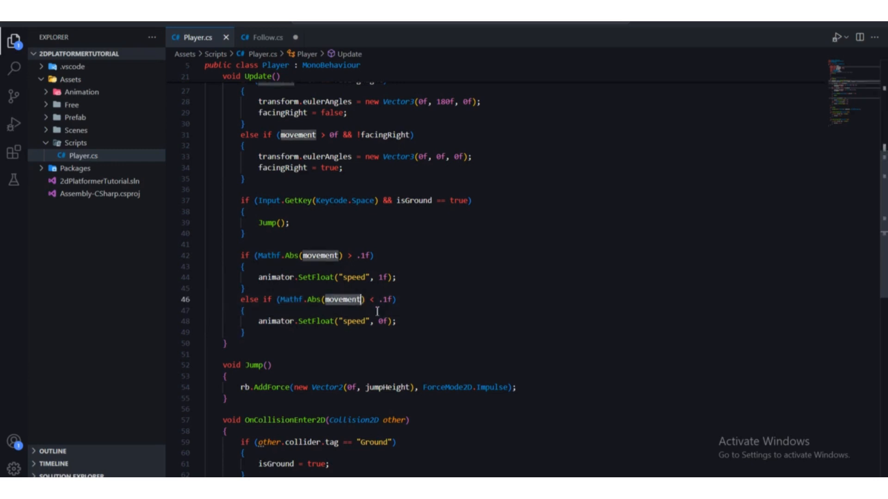
Review the .1f threshold of the else if check and the "speed" and 0f arguments of its animator.SetFloat call
left_click(377, 311)
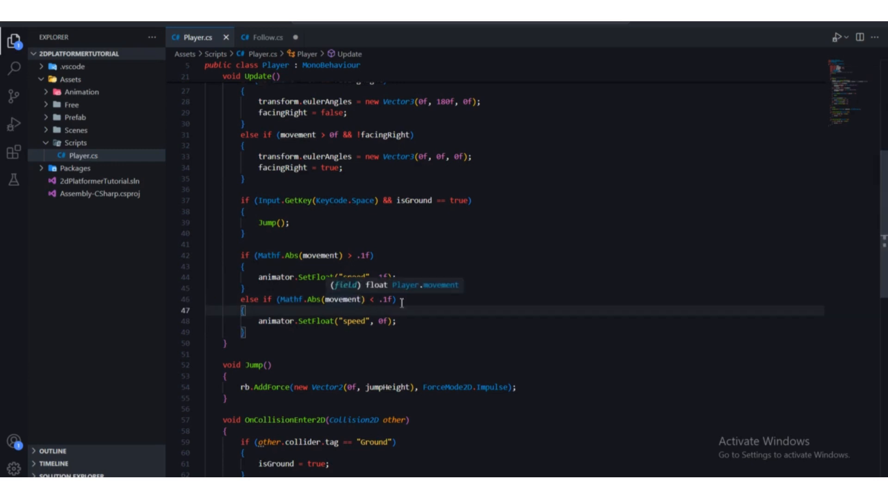
left_click(380, 301)
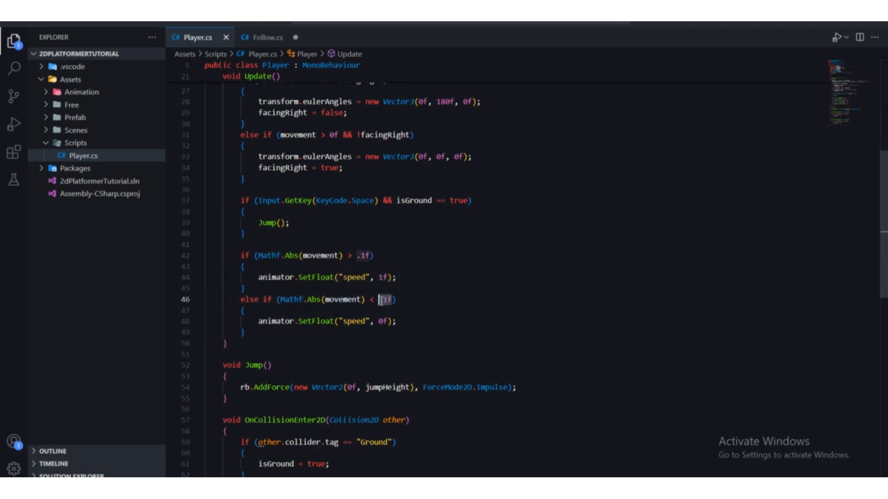
left_click_drag(258, 322, 369, 320)
left_click(315, 336)
left_click(370, 322)
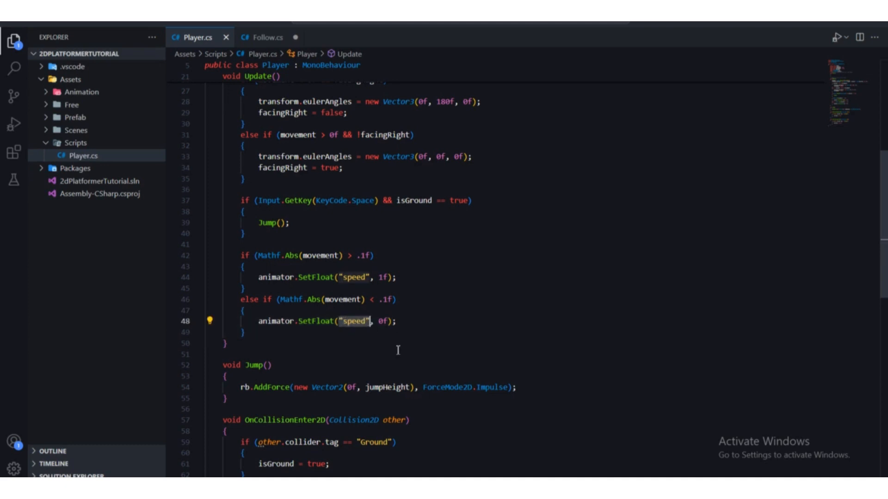
double_click(383, 320)
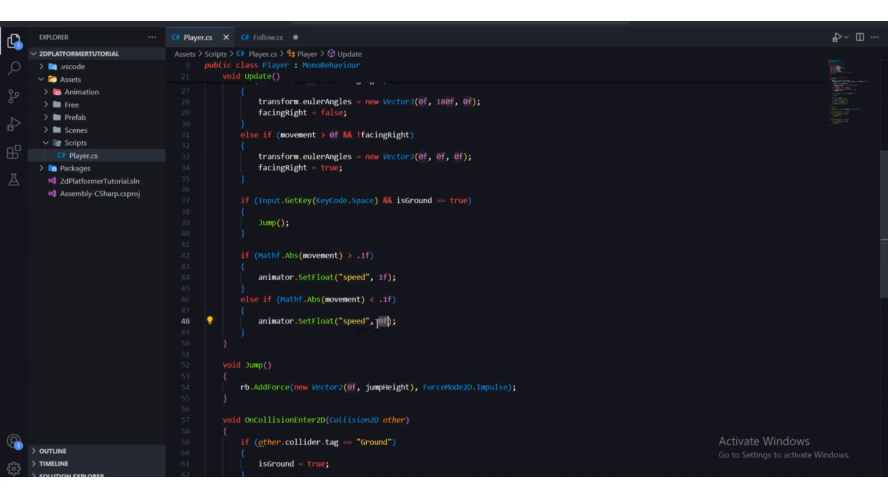
scroll(405, 361, "up", 1)
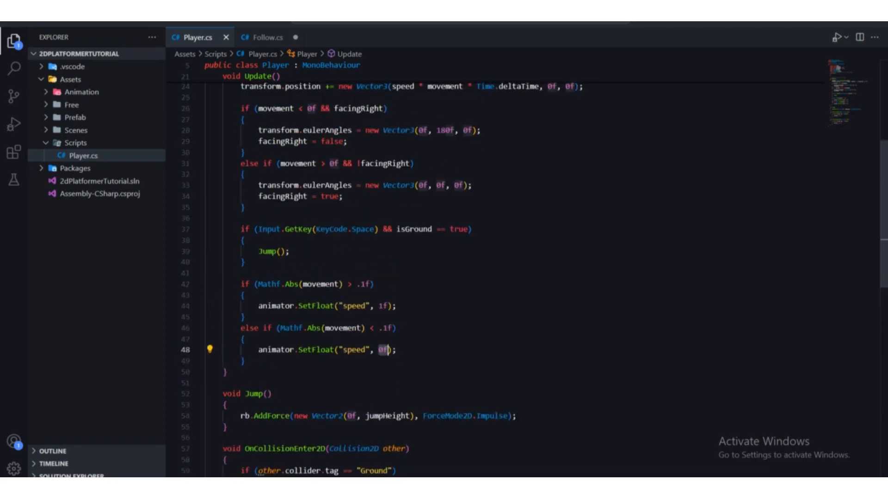
Switch to Unity, select the Player_Run -> Player_Idle transition and run the game to test the Player's movement animations
key("alt+Tab")
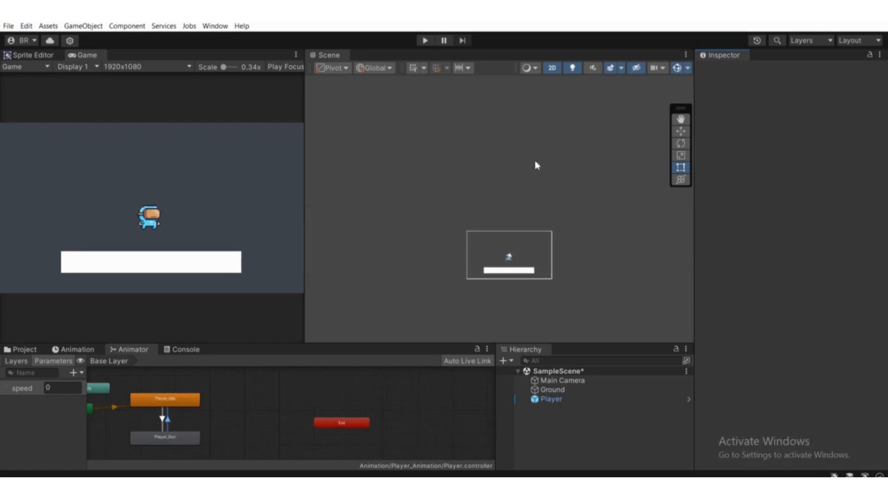
scroll(416, 123, "up", 2)
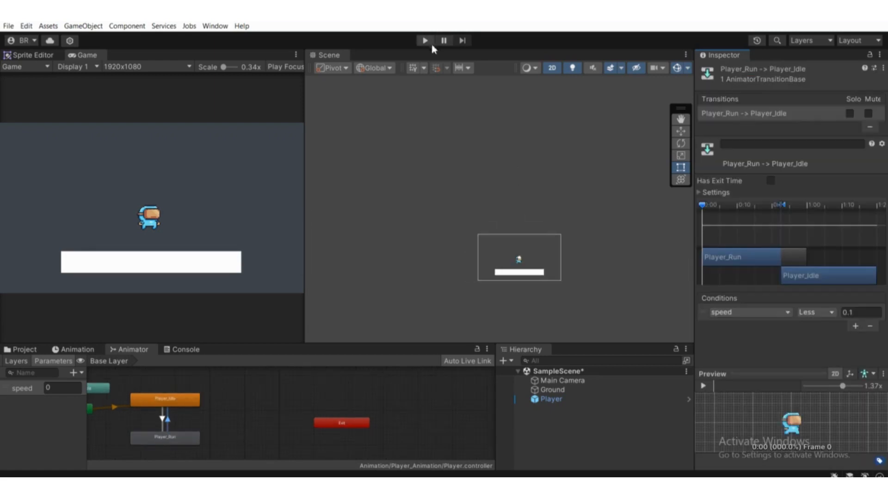
left_click(550, 399)
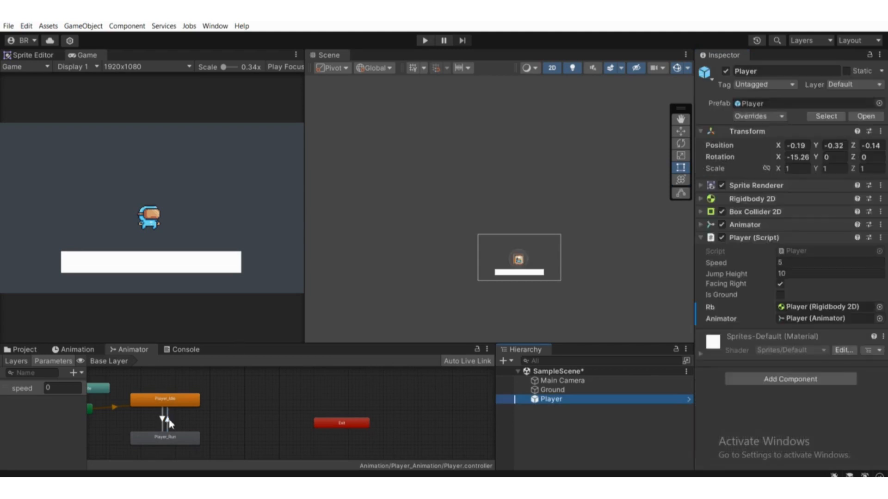
left_click(167, 419)
left_click(425, 41)
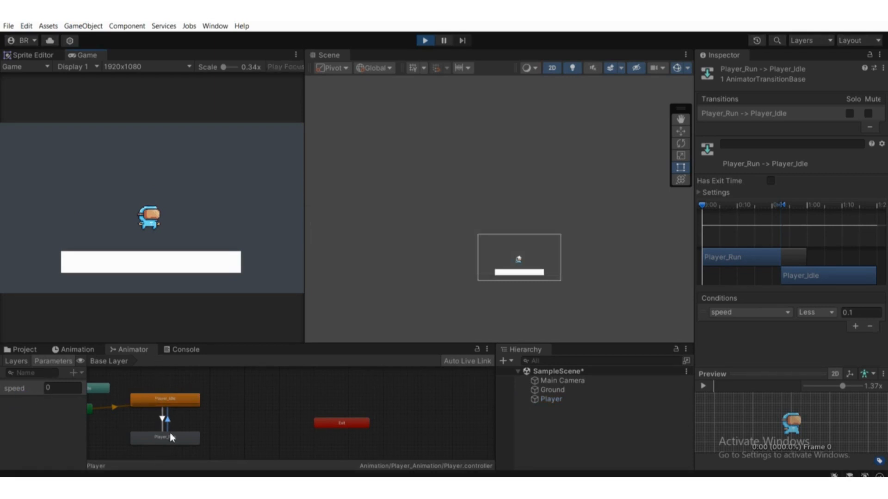
type("dd")
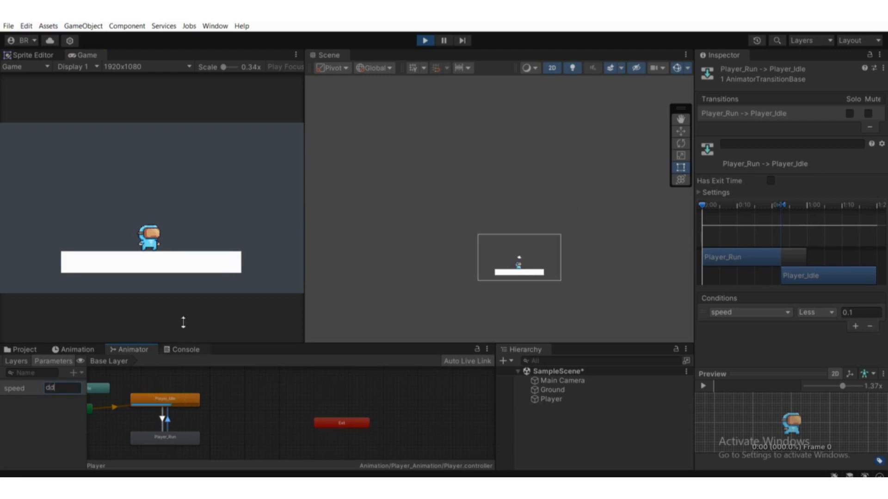
left_click(215, 233)
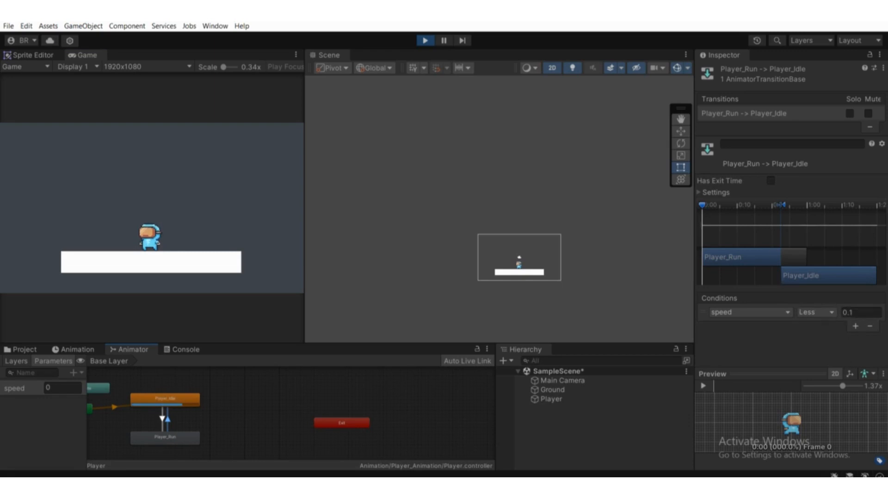
Compare the else if block's < .1f check and SetFloat line in Player.cs with the speed parameter in Unity's Animator
key("alt+Tab")
scroll(379, 317, "down", 1)
left_click(375, 309)
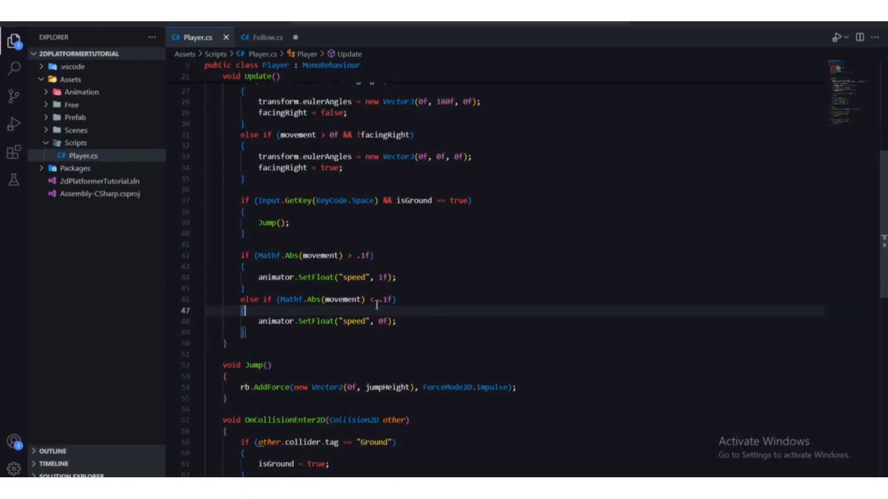
left_click_drag(375, 300, 392, 302)
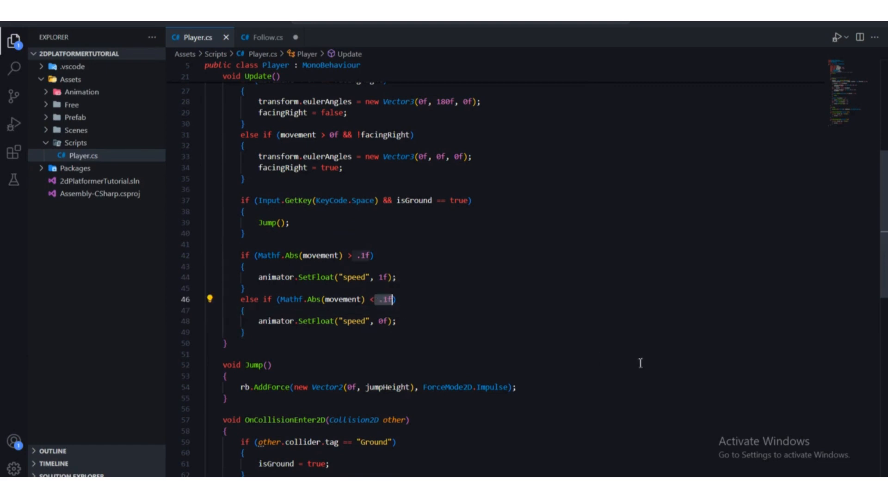
left_click_drag(259, 322, 370, 322)
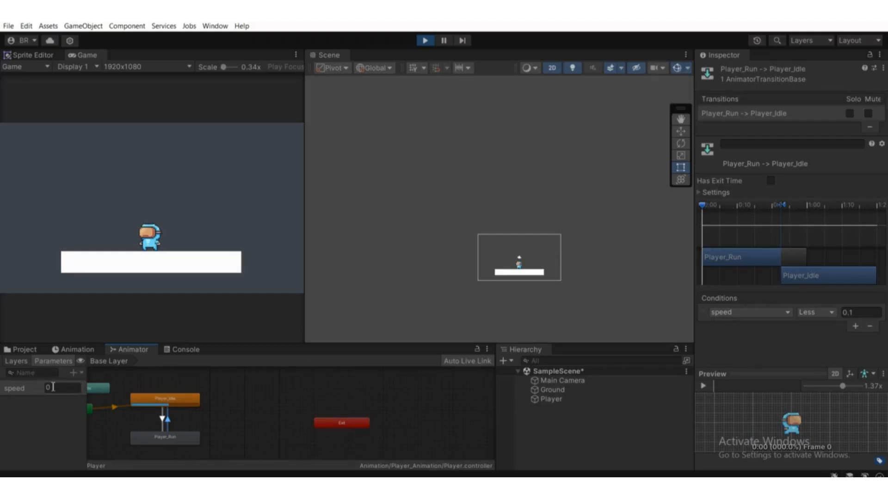
left_click(52, 388)
left_click(159, 398)
left_click(59, 387)
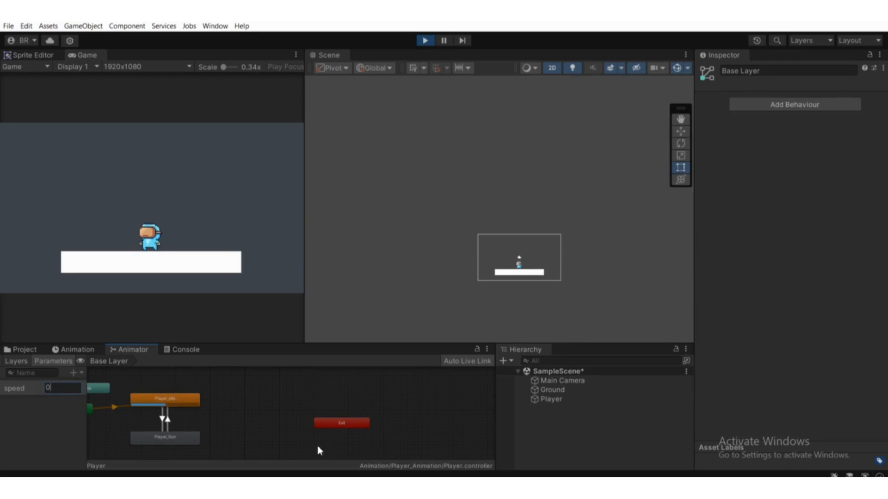
Return to Player.cs and examine the Mathf.Abs(movement) expression in the if condition
key("alt+Tab")
scroll(371, 242, "up", 1)
left_click(391, 306)
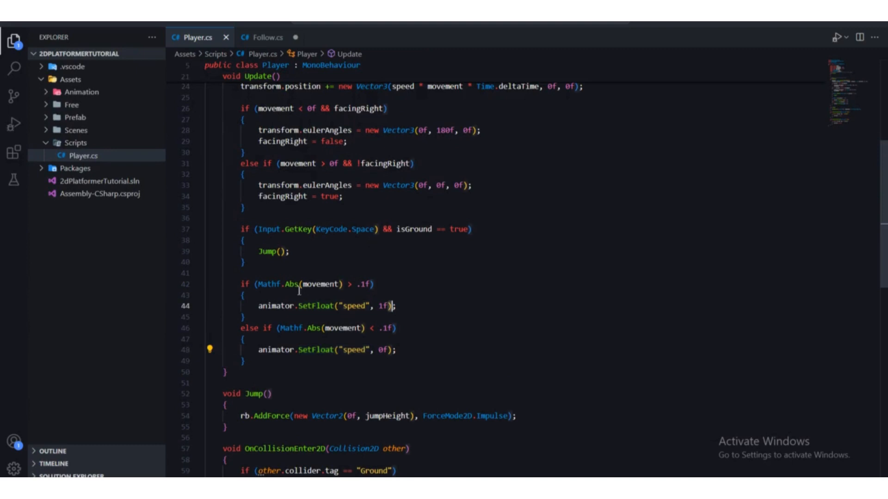
left_click_drag(259, 286, 345, 284)
scroll(350, 289, "up", 2)
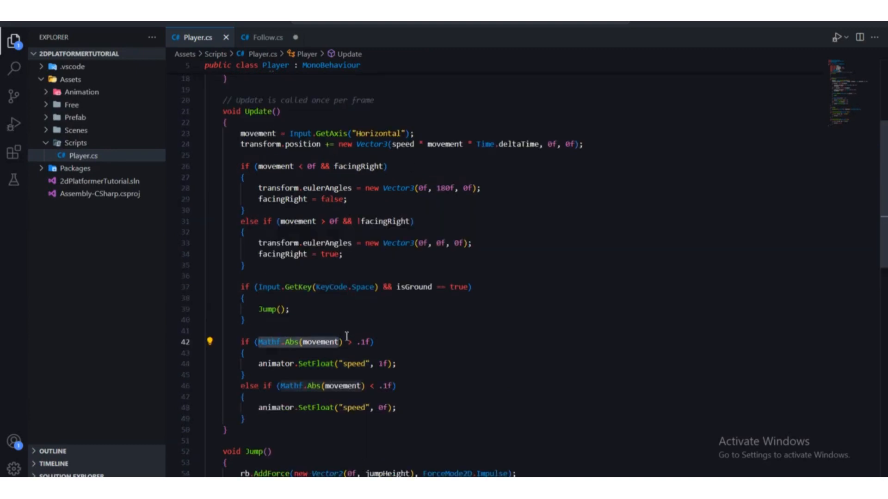
left_click_drag(342, 342, 269, 342)
left_click(362, 352)
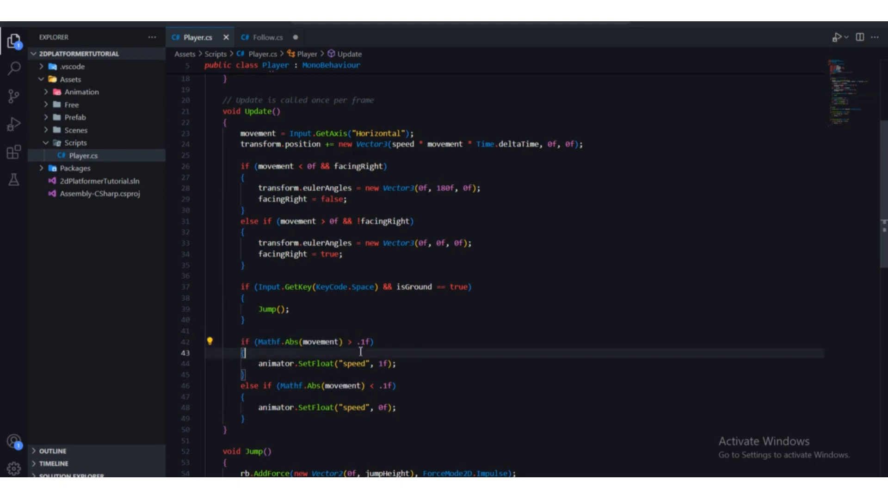
scroll(362, 347, "down", 2)
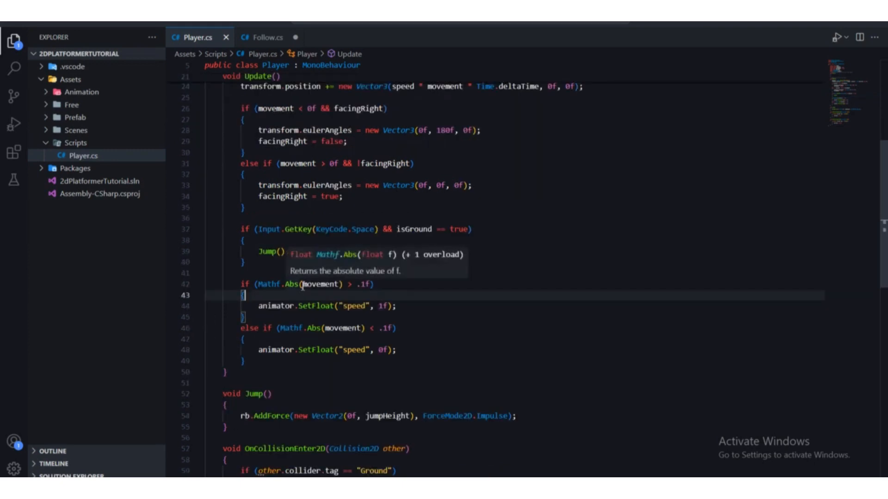
double_click(319, 284)
left_click(345, 292)
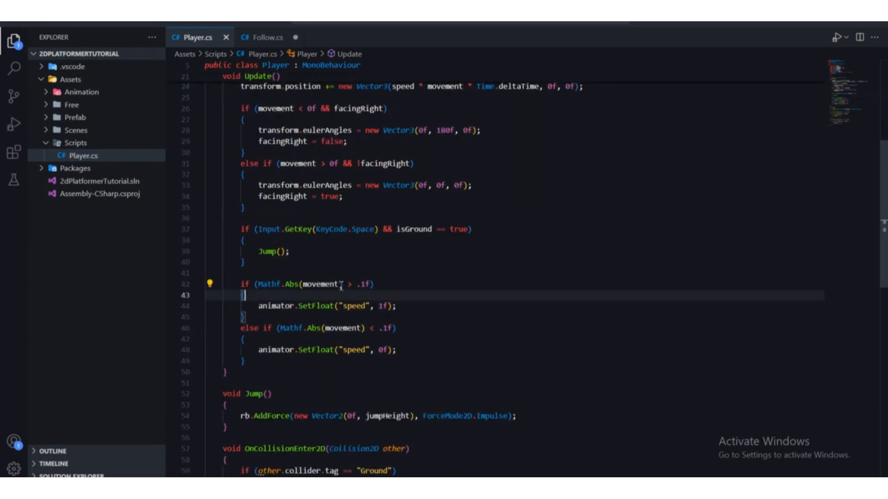
Review the full Mathf.Abs(movement) > .1f condition together with the animator.SetFloat("speed", 1f) line in its block
left_click(260, 284)
left_click_drag(259, 284, 372, 286)
left_click(304, 290)
left_click(352, 296)
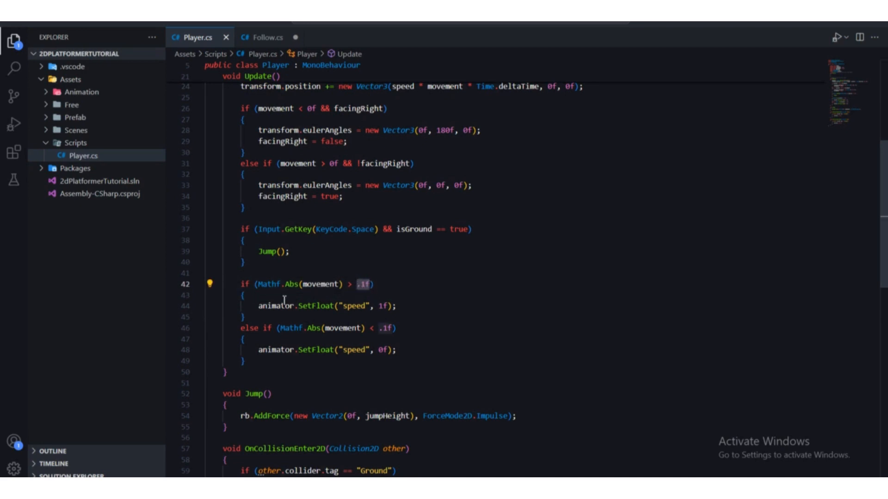
double_click(260, 306)
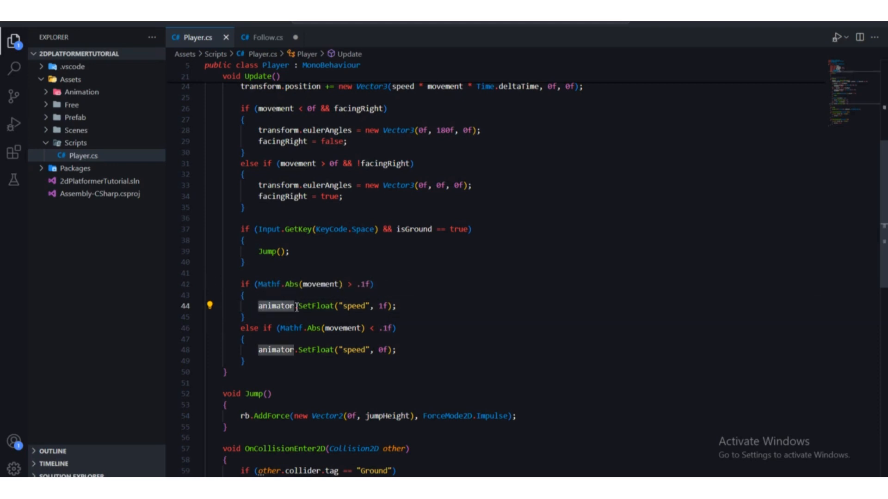
left_click(299, 306)
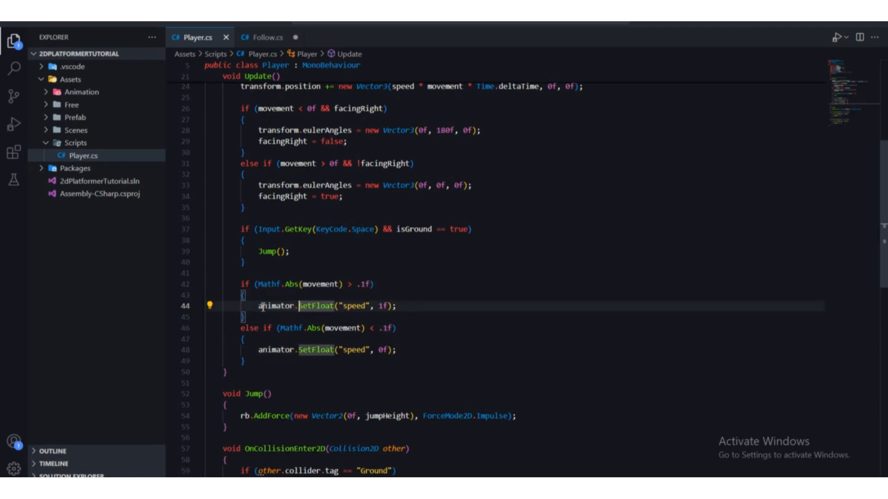
left_click_drag(259, 306, 374, 308)
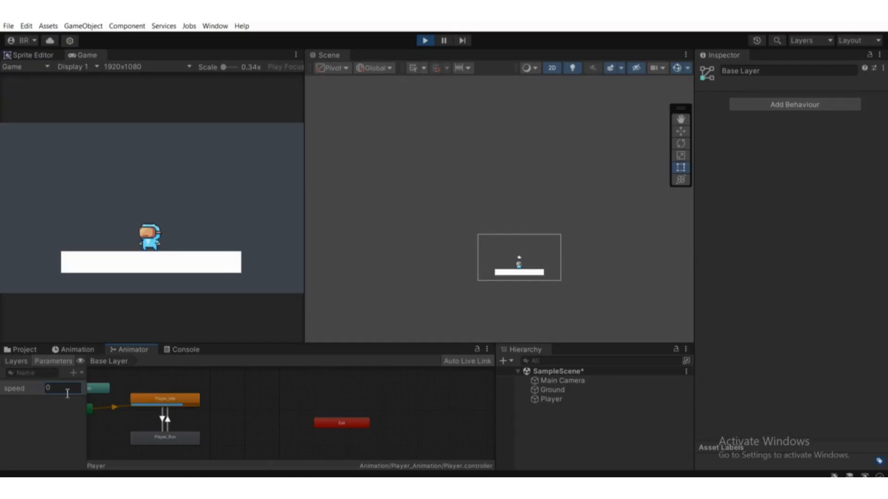
Compare the speed parameter and the Player_Idle -> Player_Run transition condition in Unity with the 1f value set in Player.cs
left_click(50, 388)
left_click(162, 418)
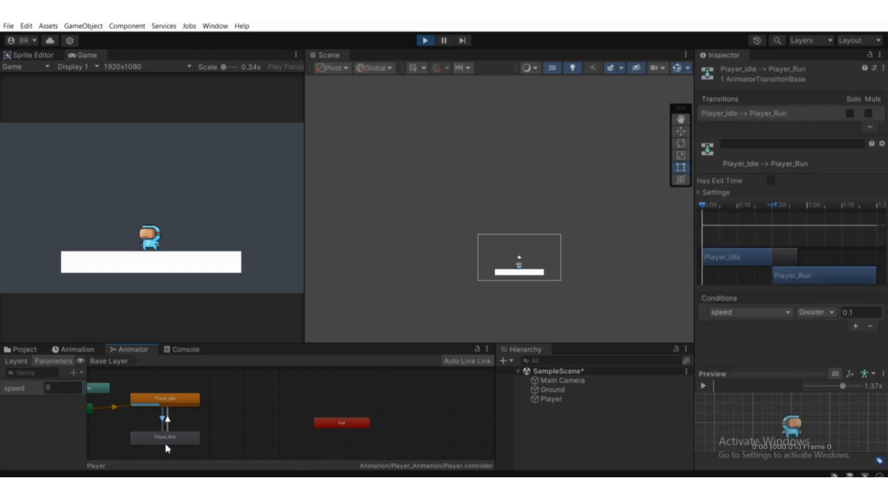
scroll(164, 442, "up", 2)
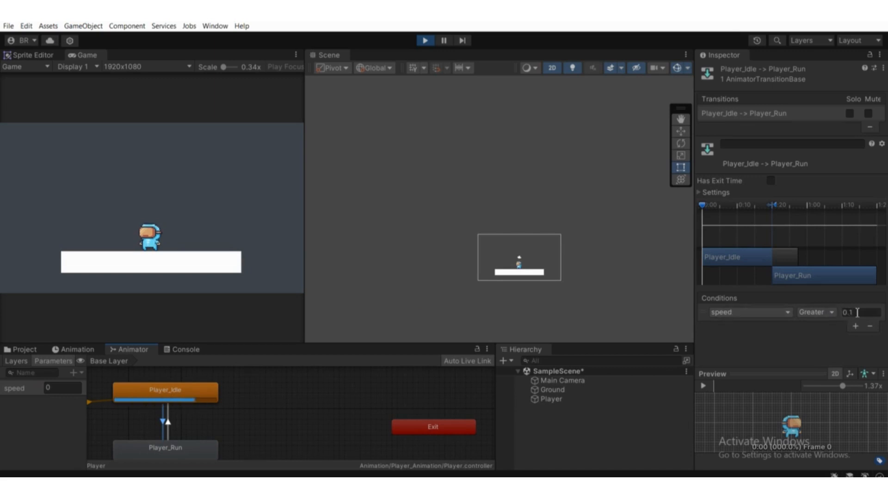
key("alt+Tab")
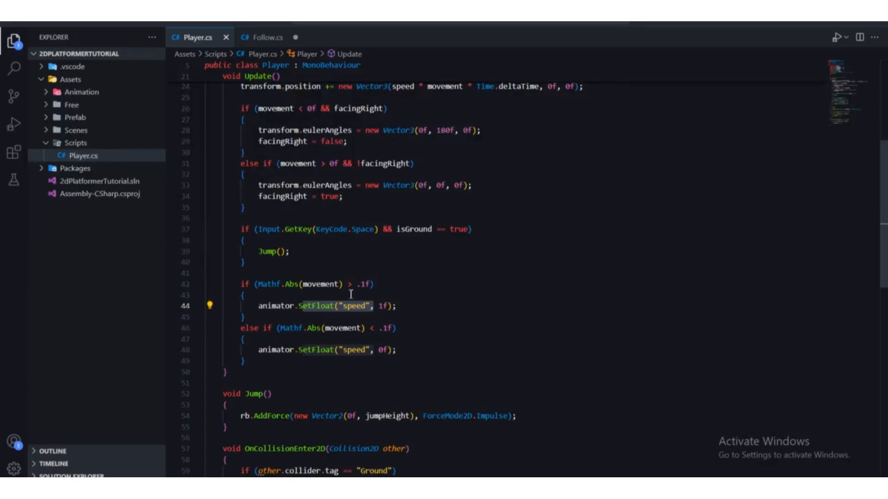
left_click(394, 319)
double_click(380, 306)
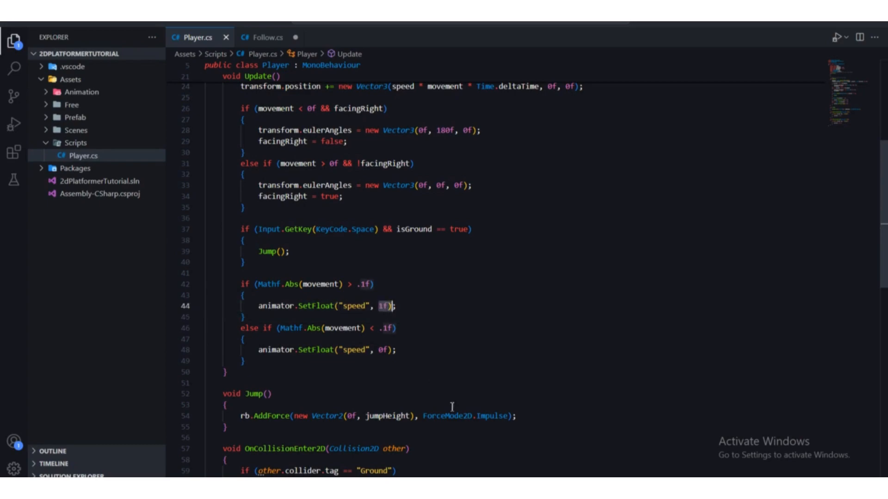
key("alt+Tab")
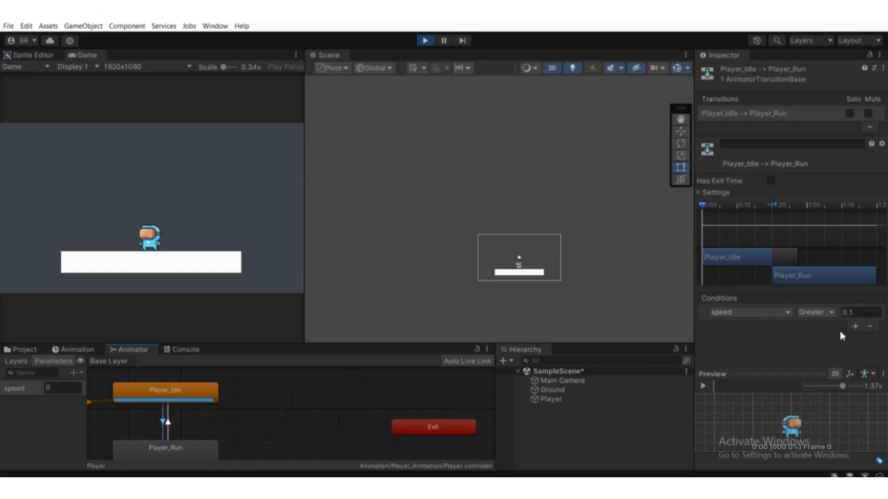
scroll(190, 438, "down", 3)
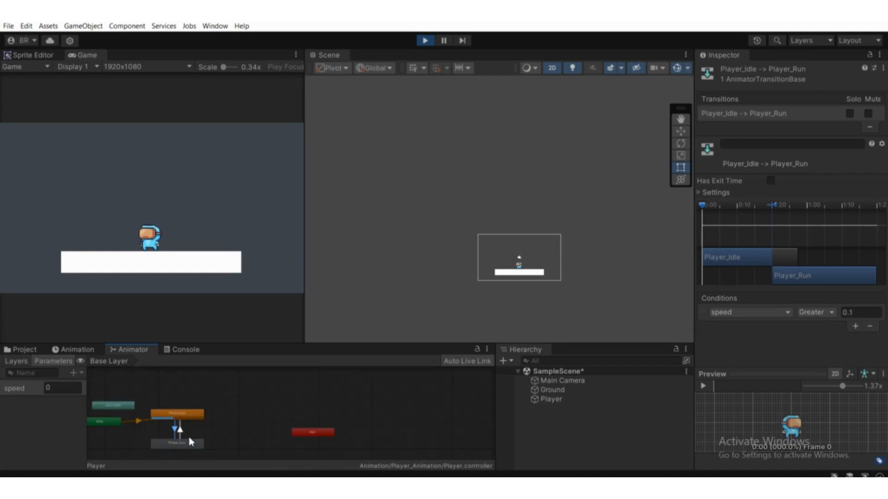
scroll(189, 437, "up", 3)
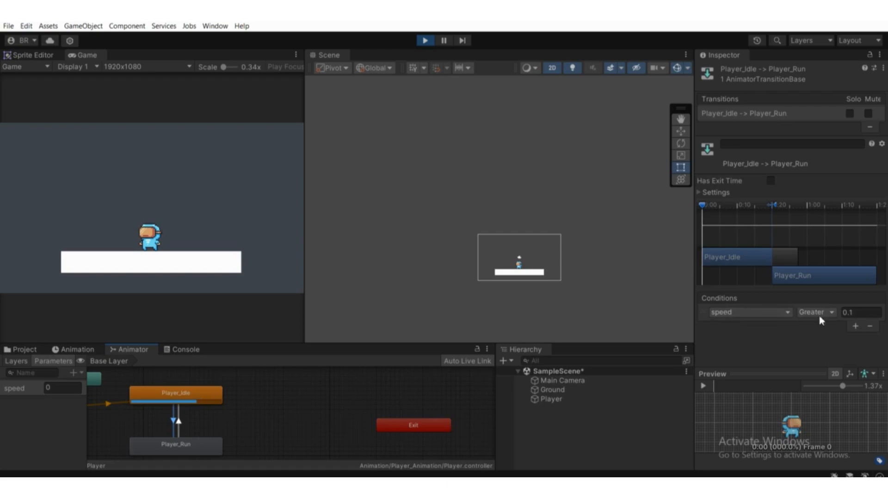
Compare the "speed", 0f arguments in the script's else if block with the speed condition of Unity's Player_Run -> Player_Idle transition
key("alt+Tab")
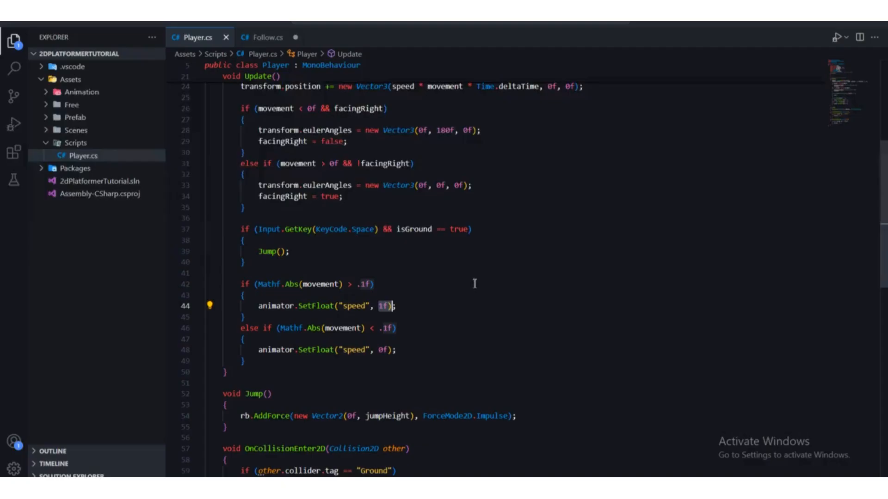
left_click(381, 350)
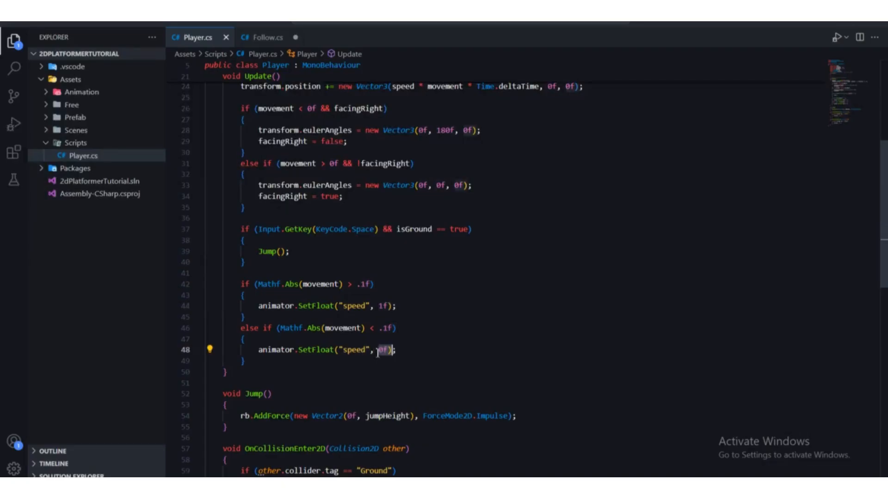
left_click_drag(370, 350, 336, 350)
key("alt+Tab")
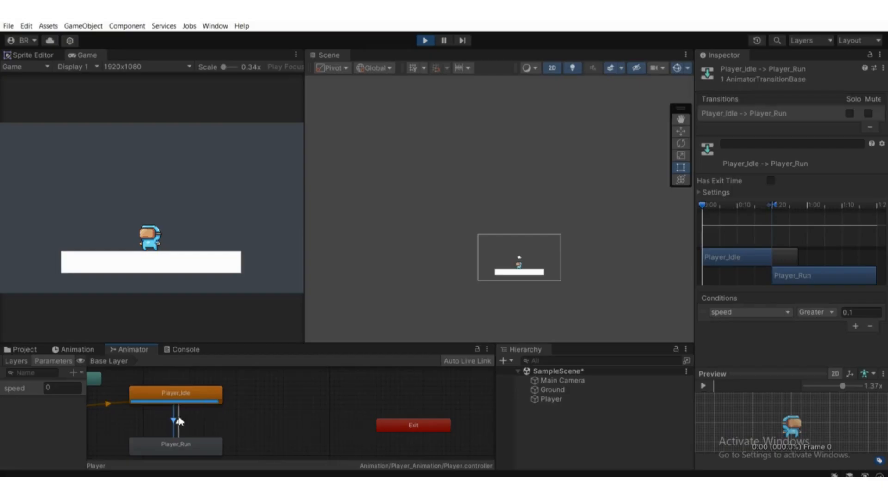
left_click(178, 422)
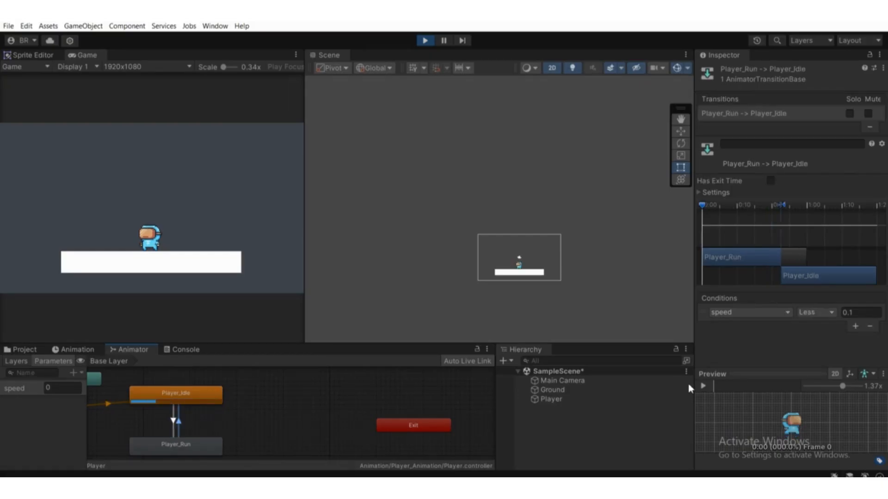
left_click(853, 313)
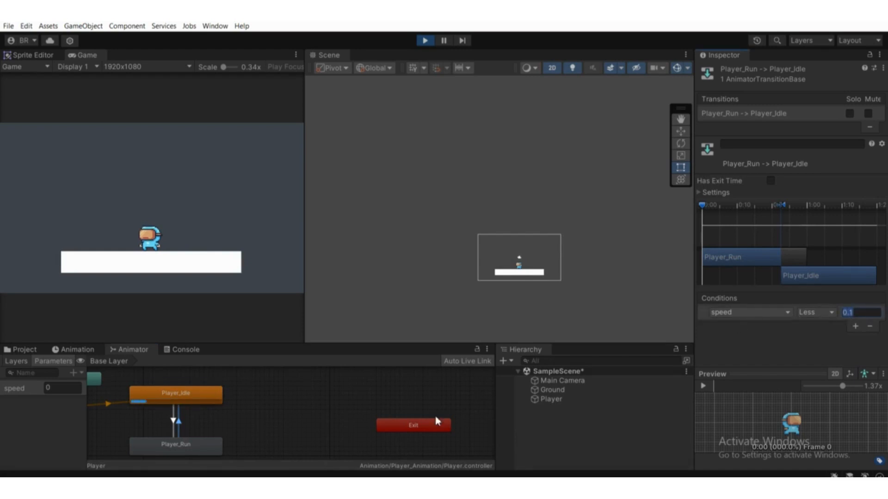
scroll(191, 392, "up", 1)
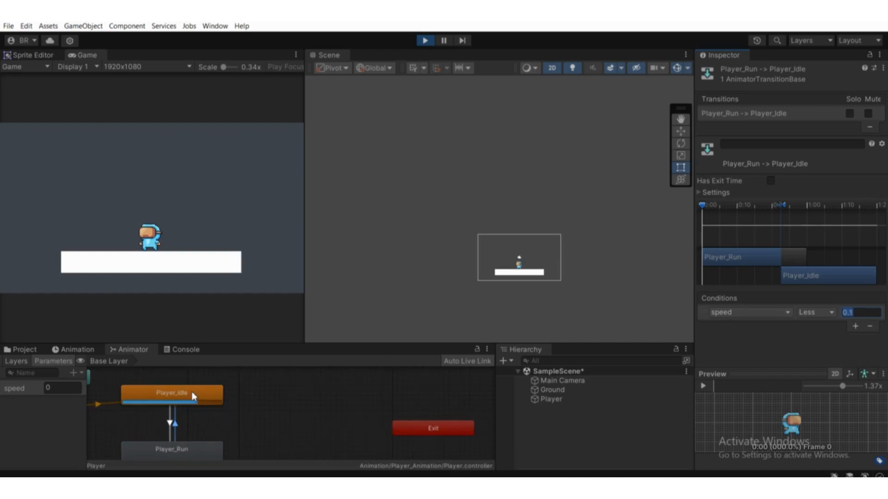
scroll(193, 397, "down", 1)
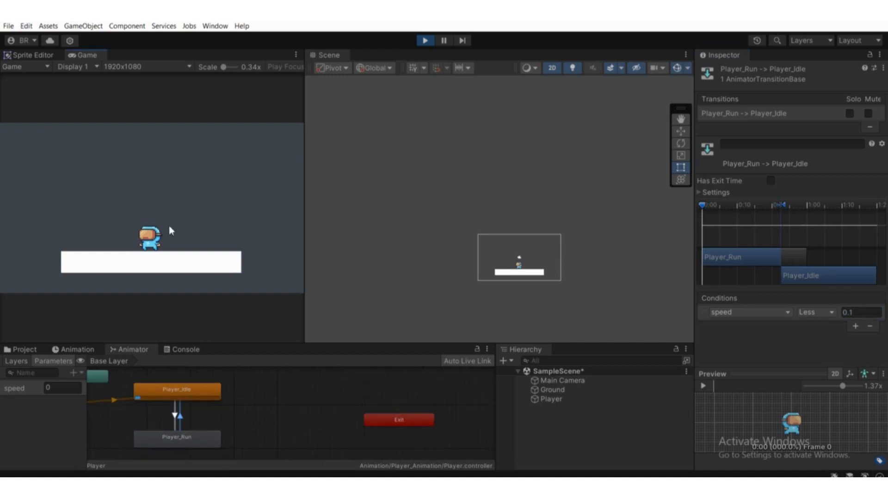